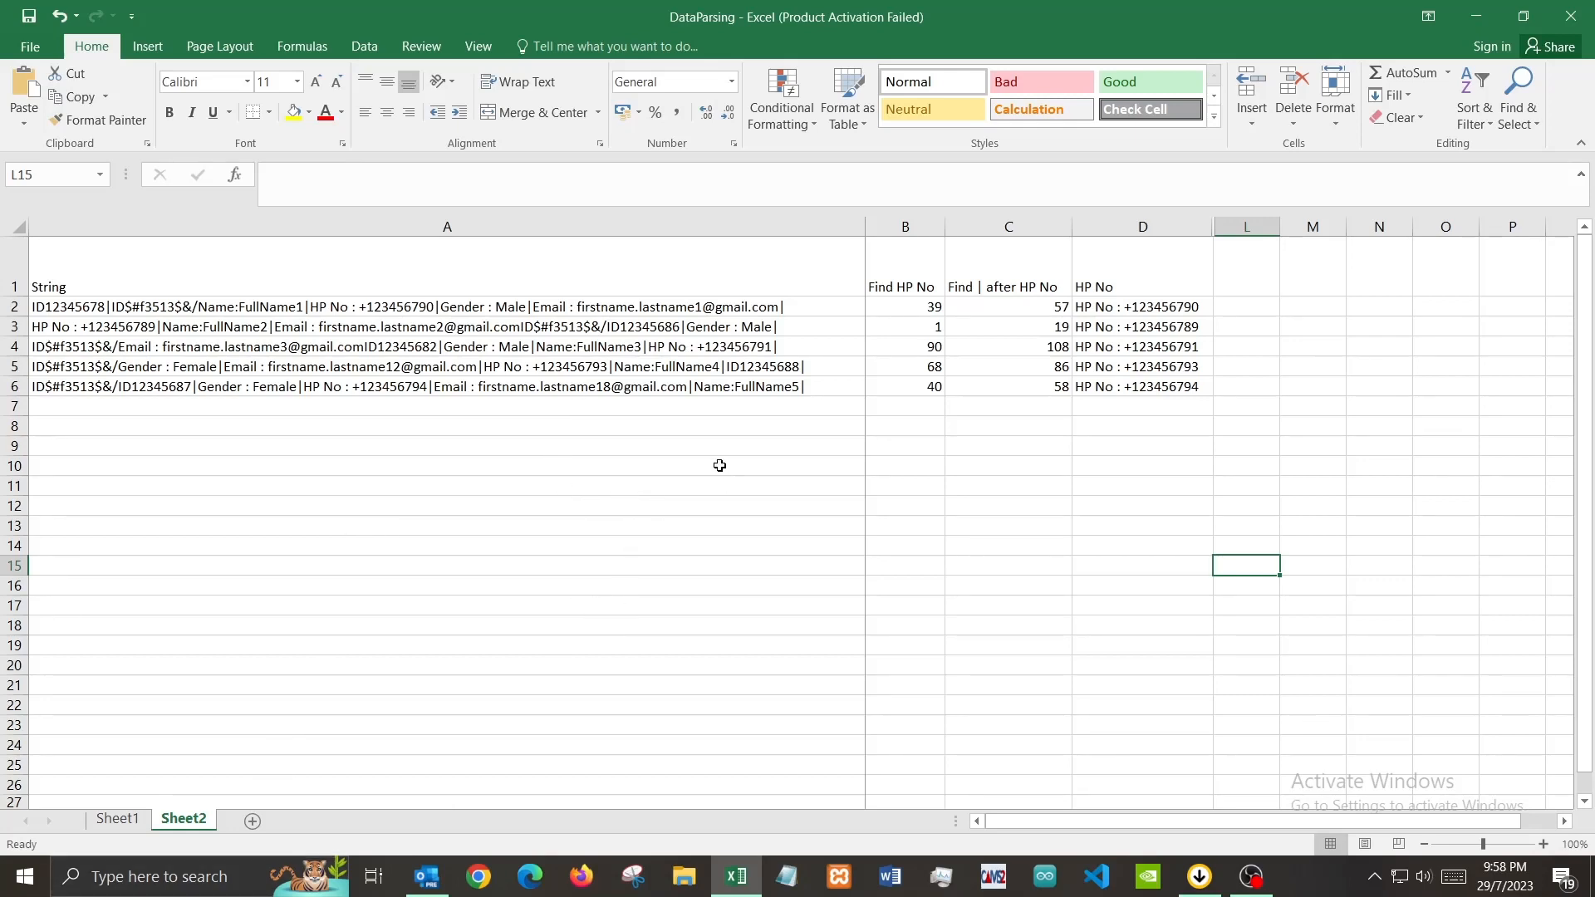
Examine the raw strings in A2:A6 and the separate pipe-delimited fields inside cell A2.
click(753, 513)
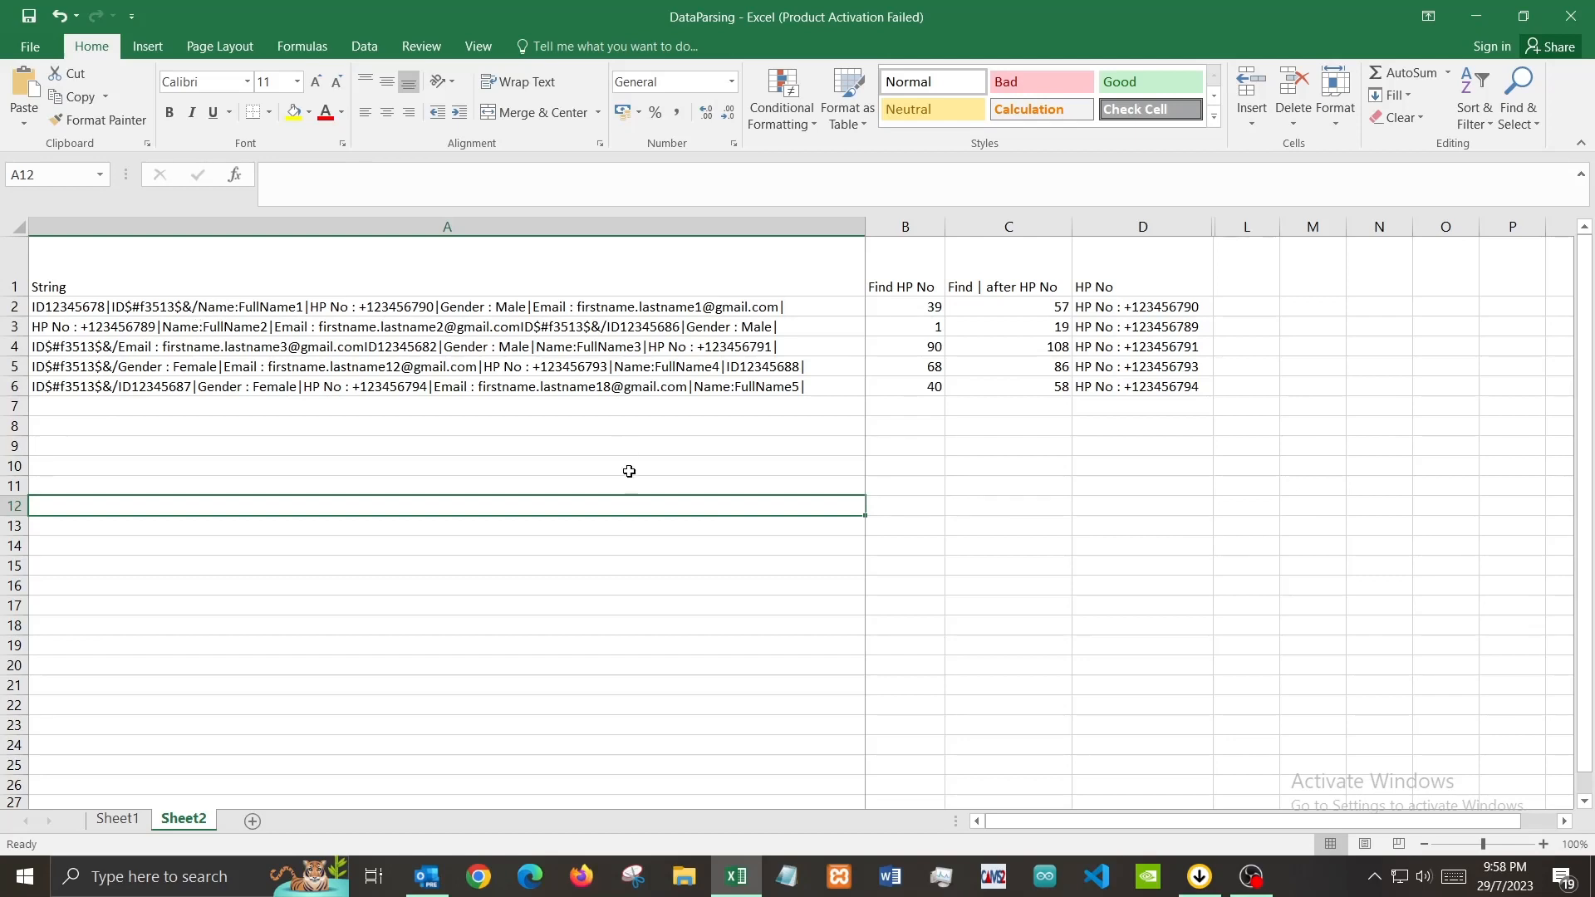
click(236, 265)
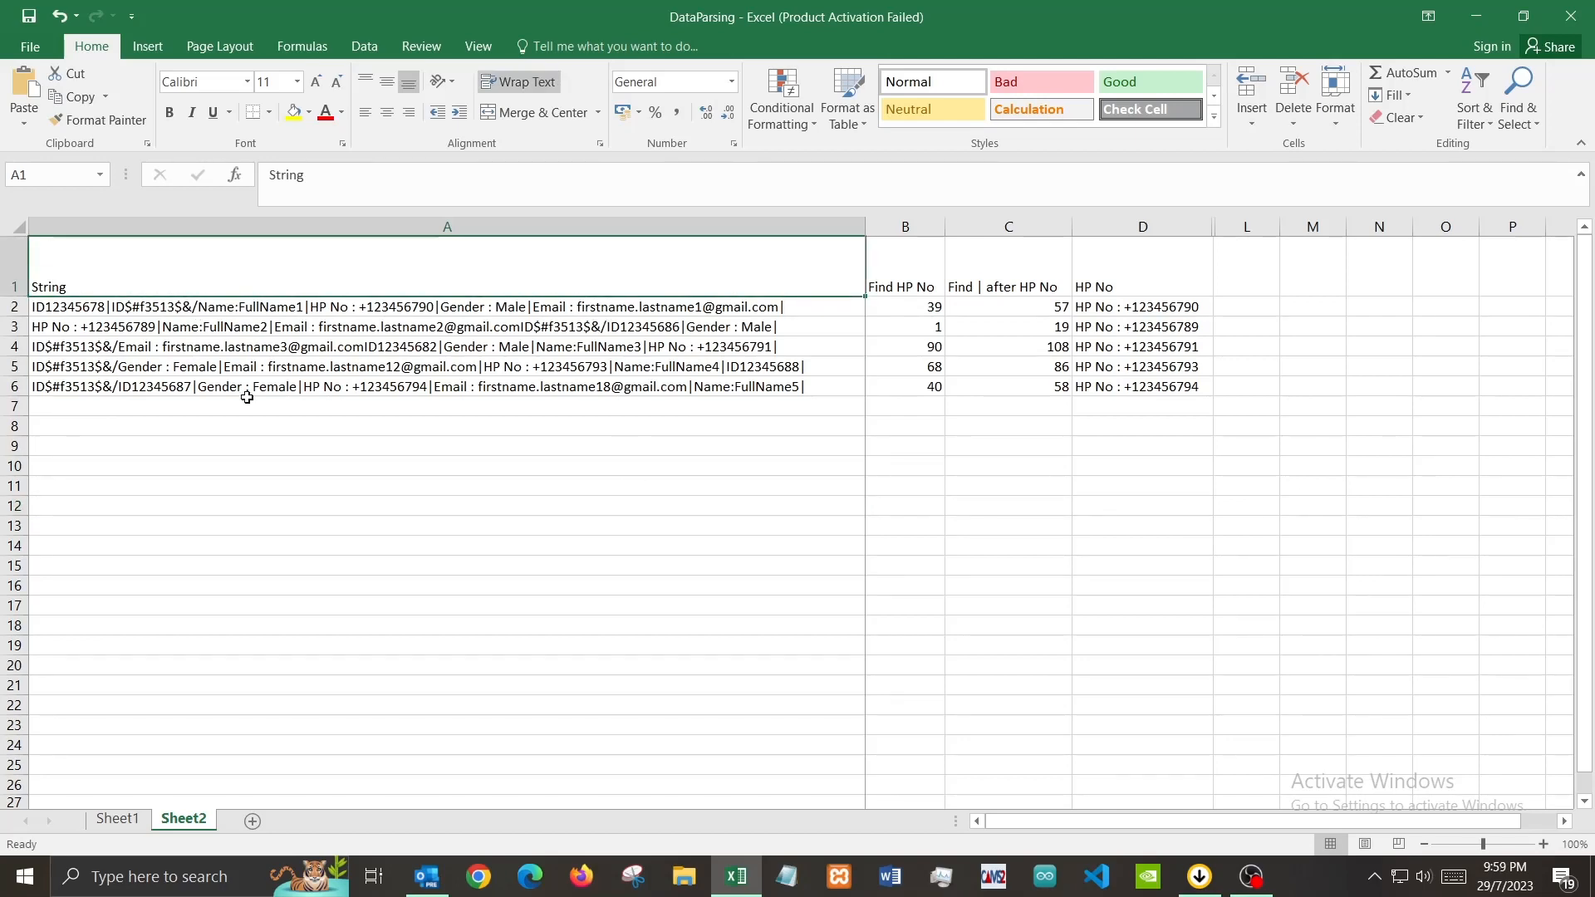
drag(265, 303, 214, 385)
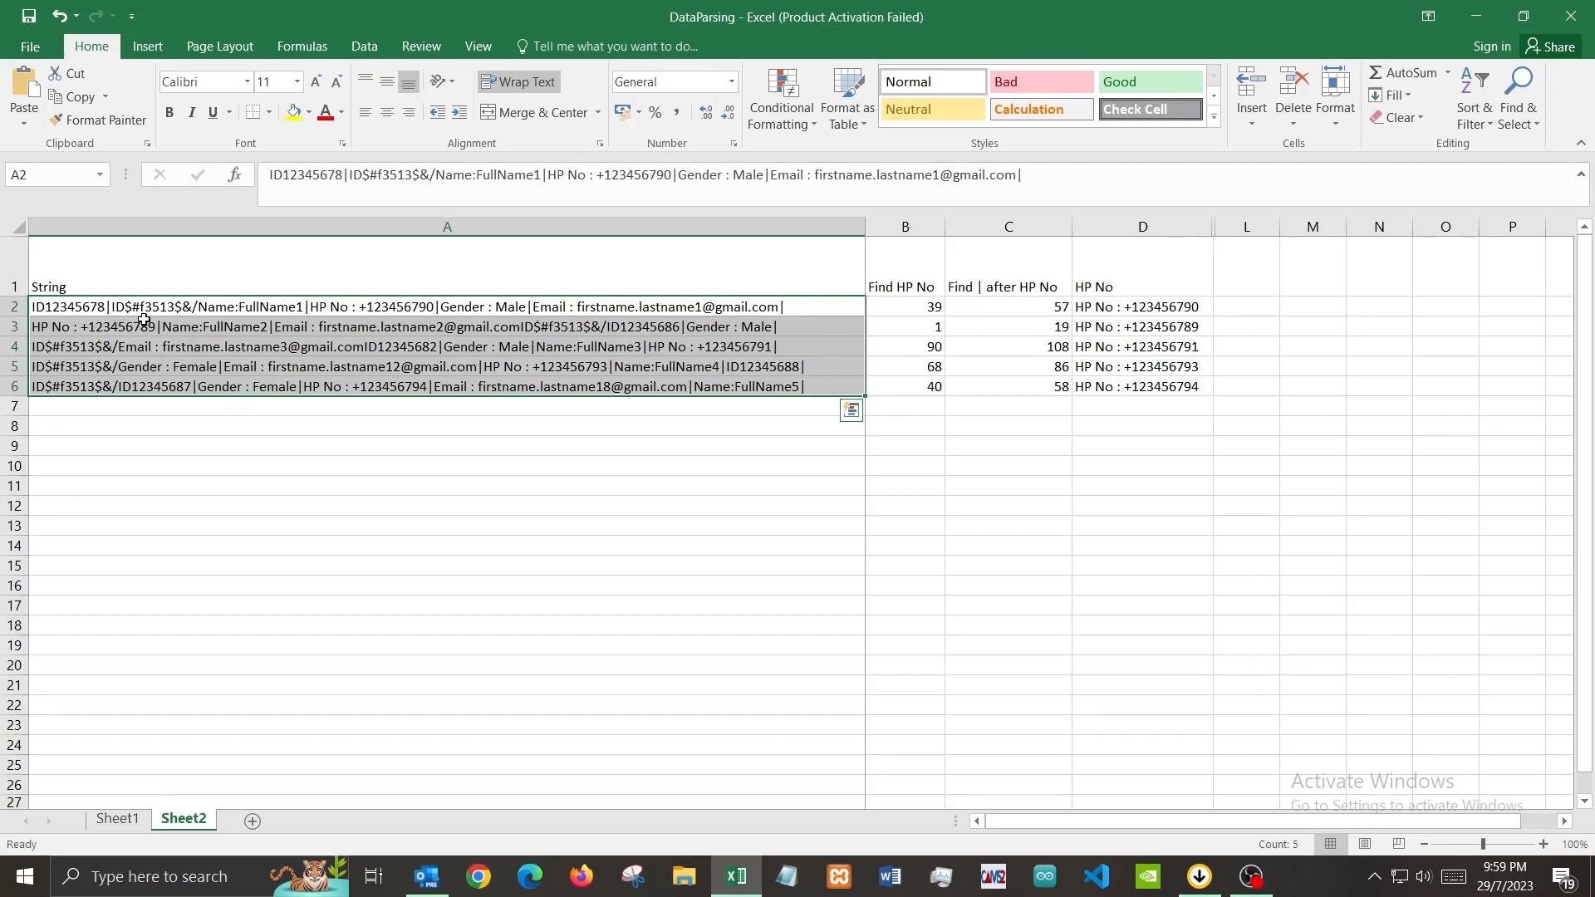
click(67, 305)
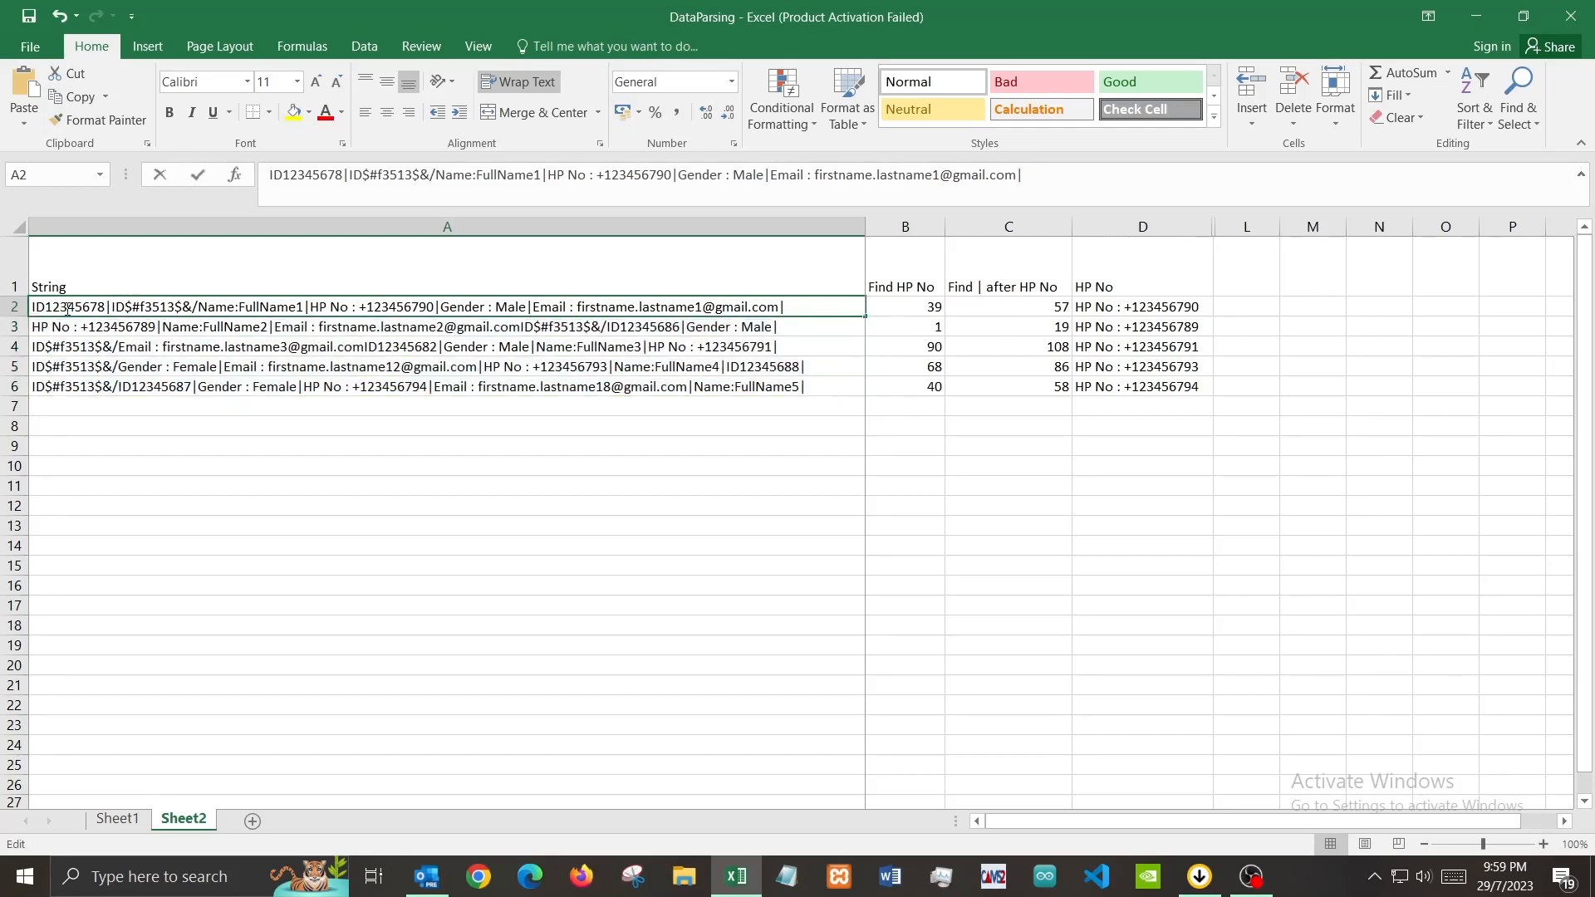
double_click(68, 306)
click(67, 305)
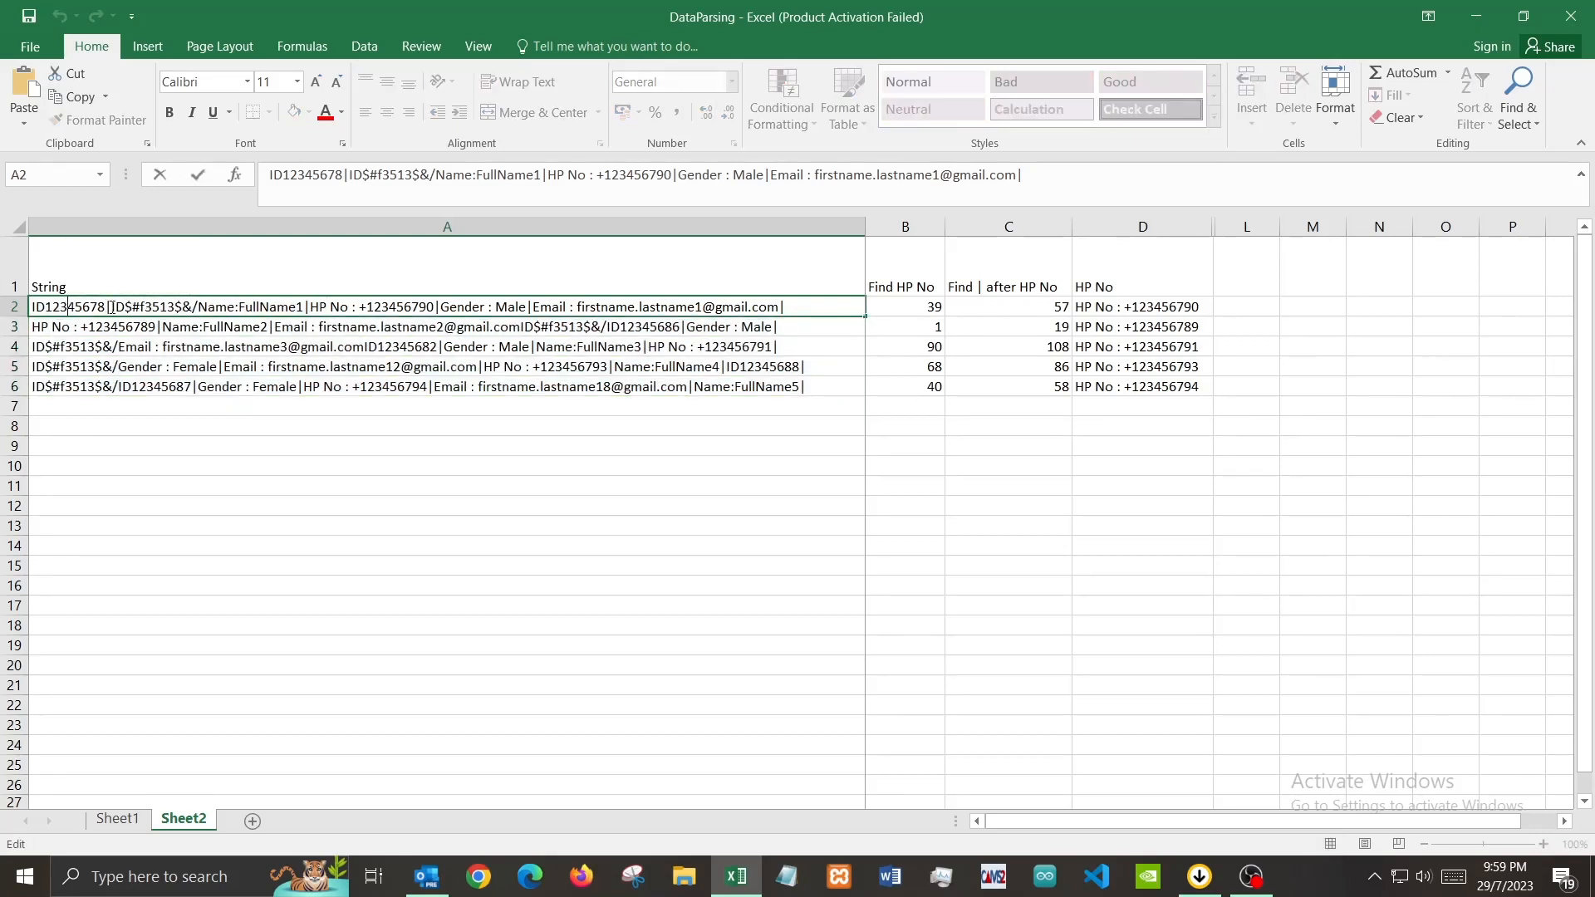
drag(111, 307, 194, 309)
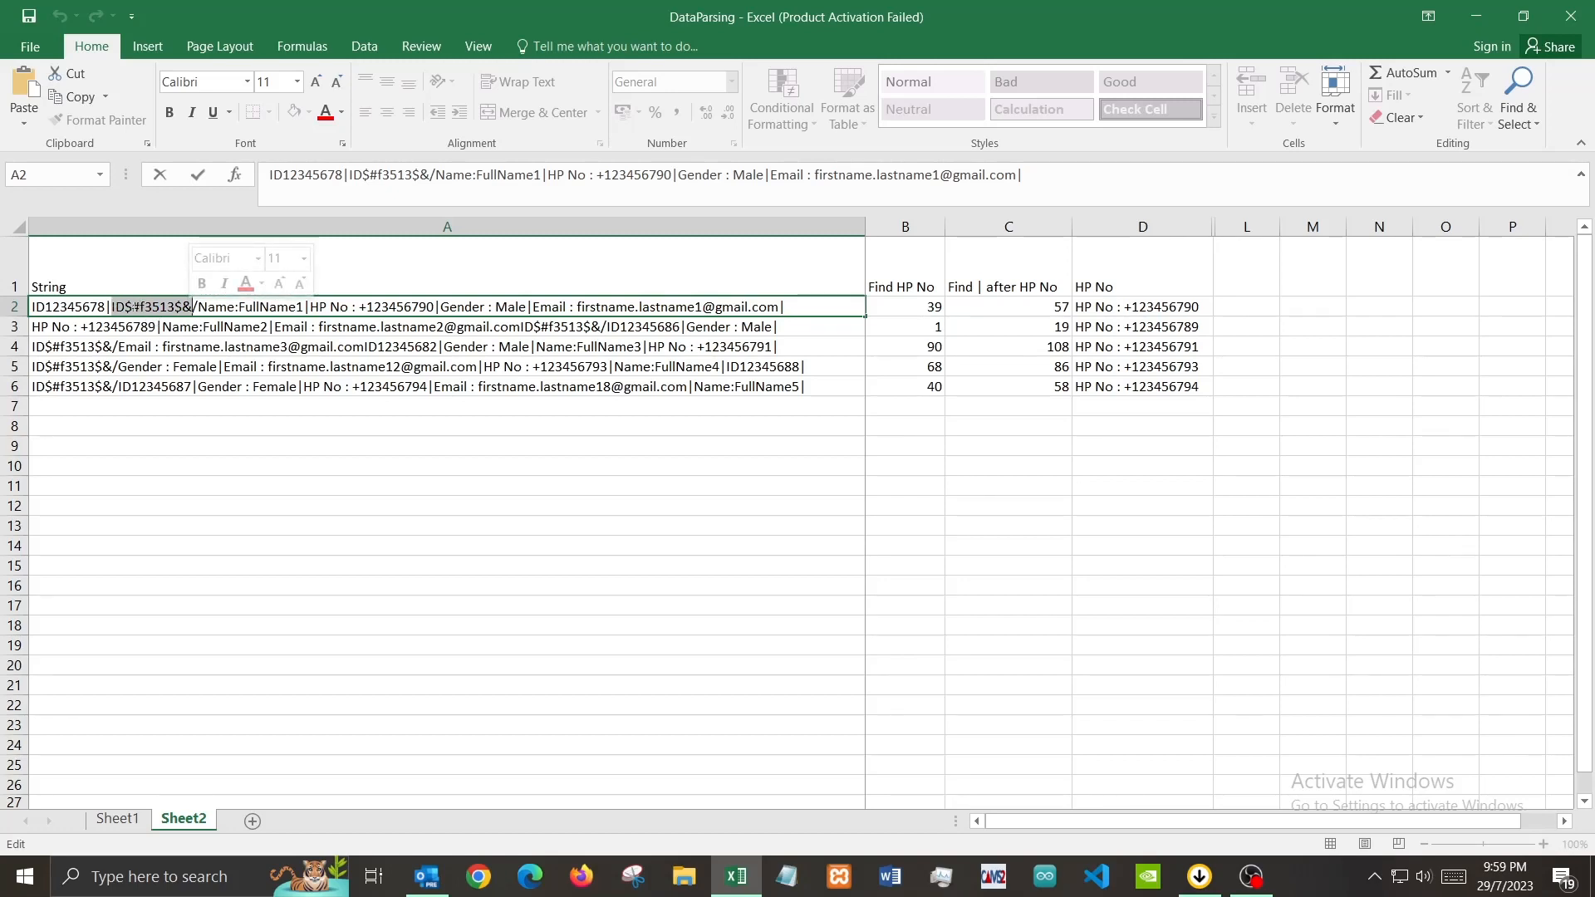
click(136, 307)
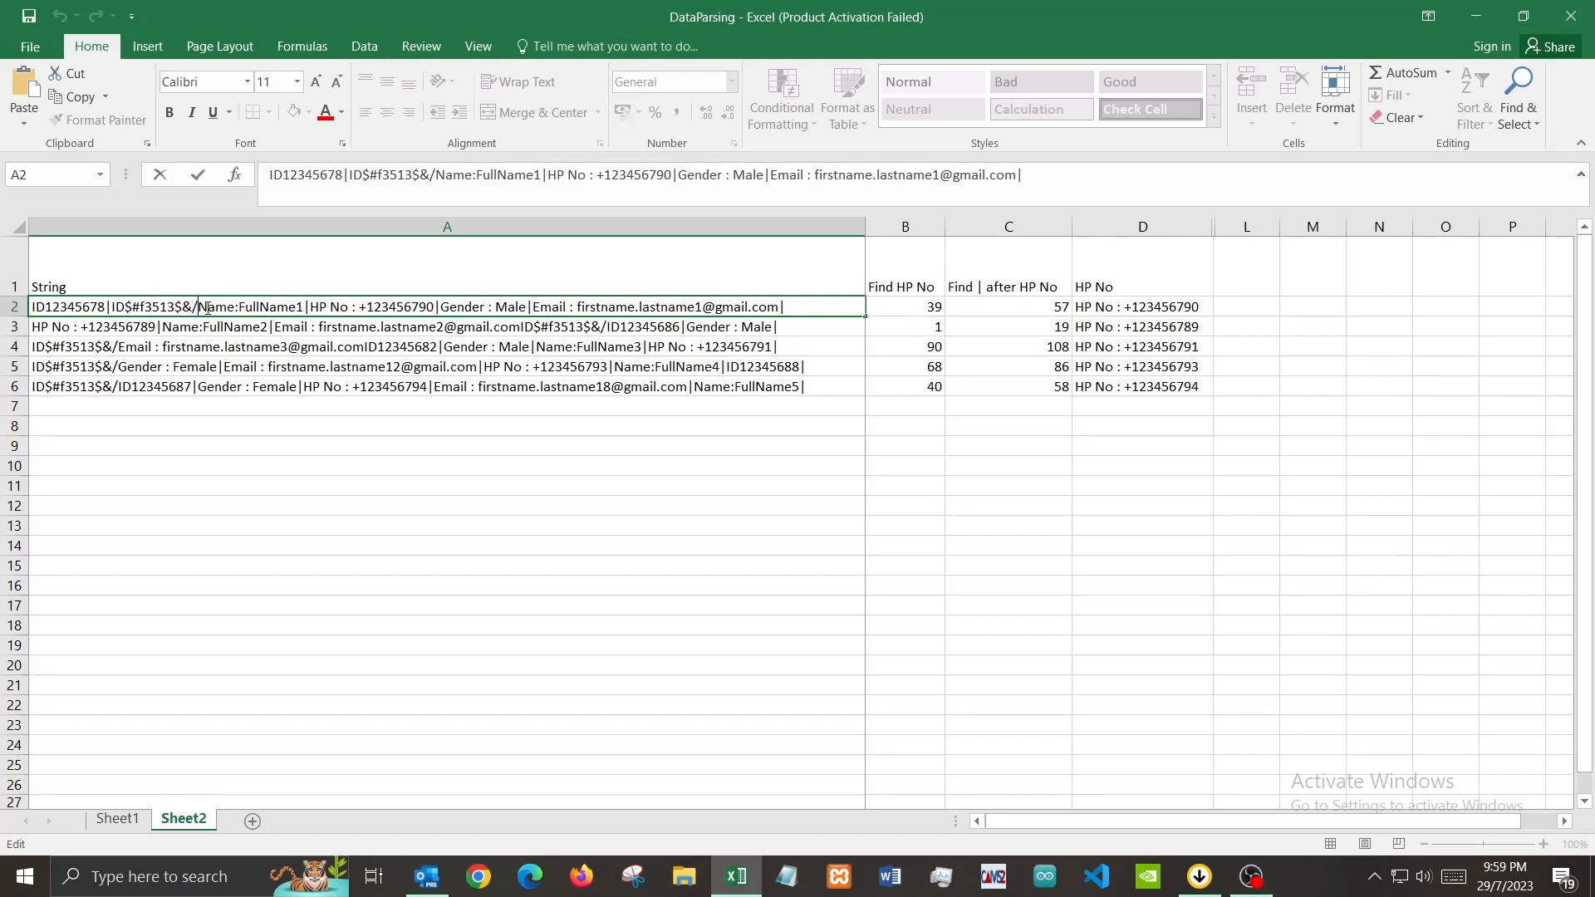
drag(207, 307, 520, 293)
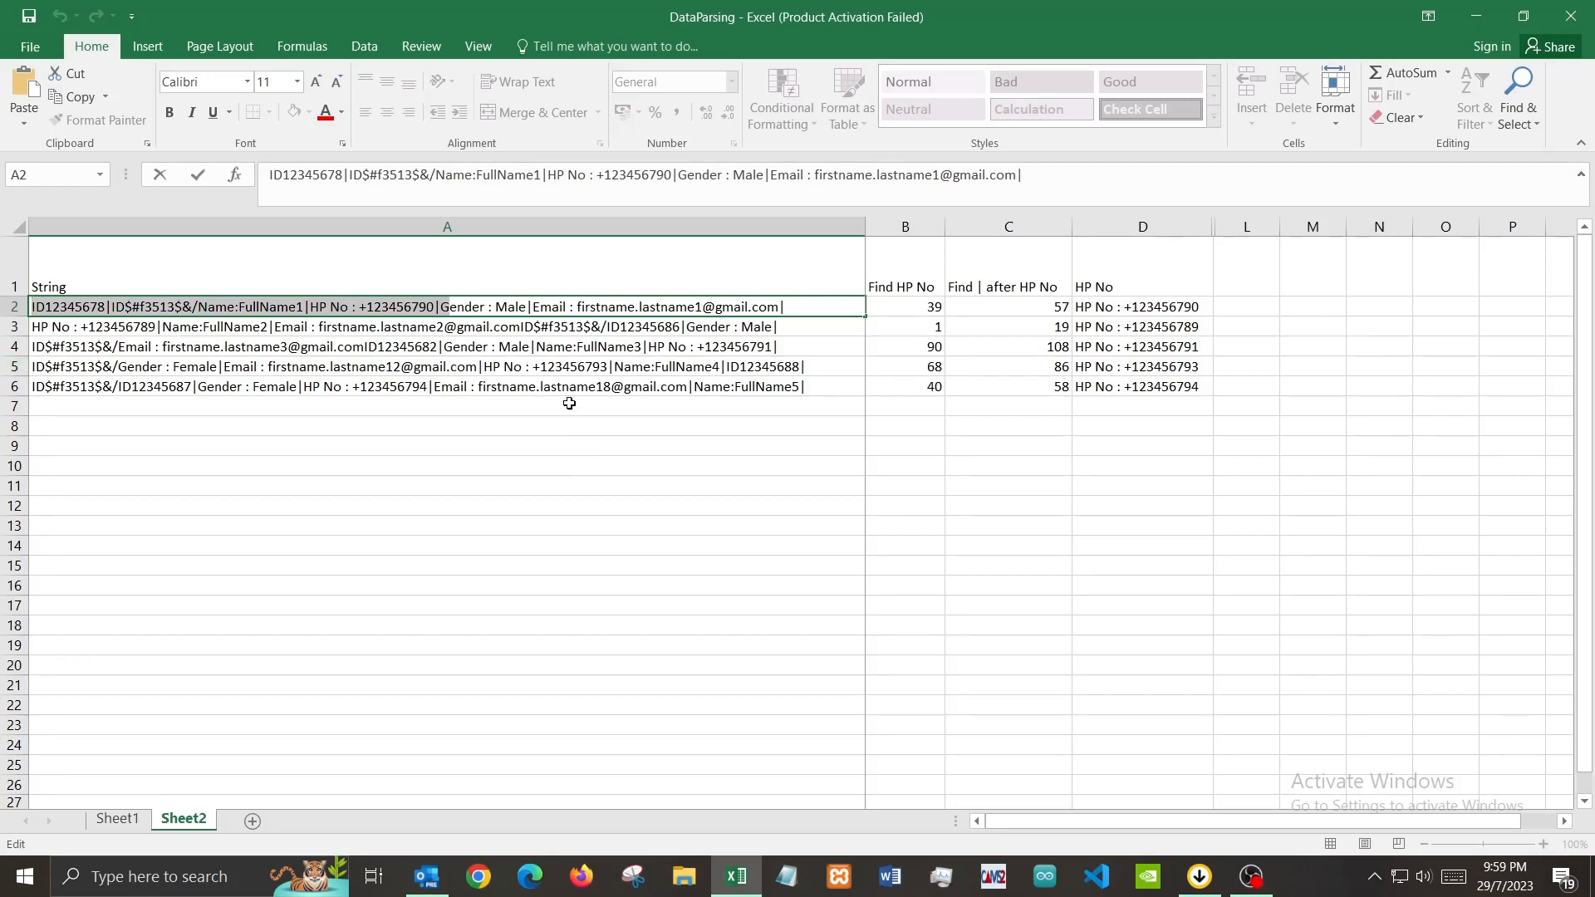
Compare the order of the fields across the five strings in A2:A6.
click(320, 328)
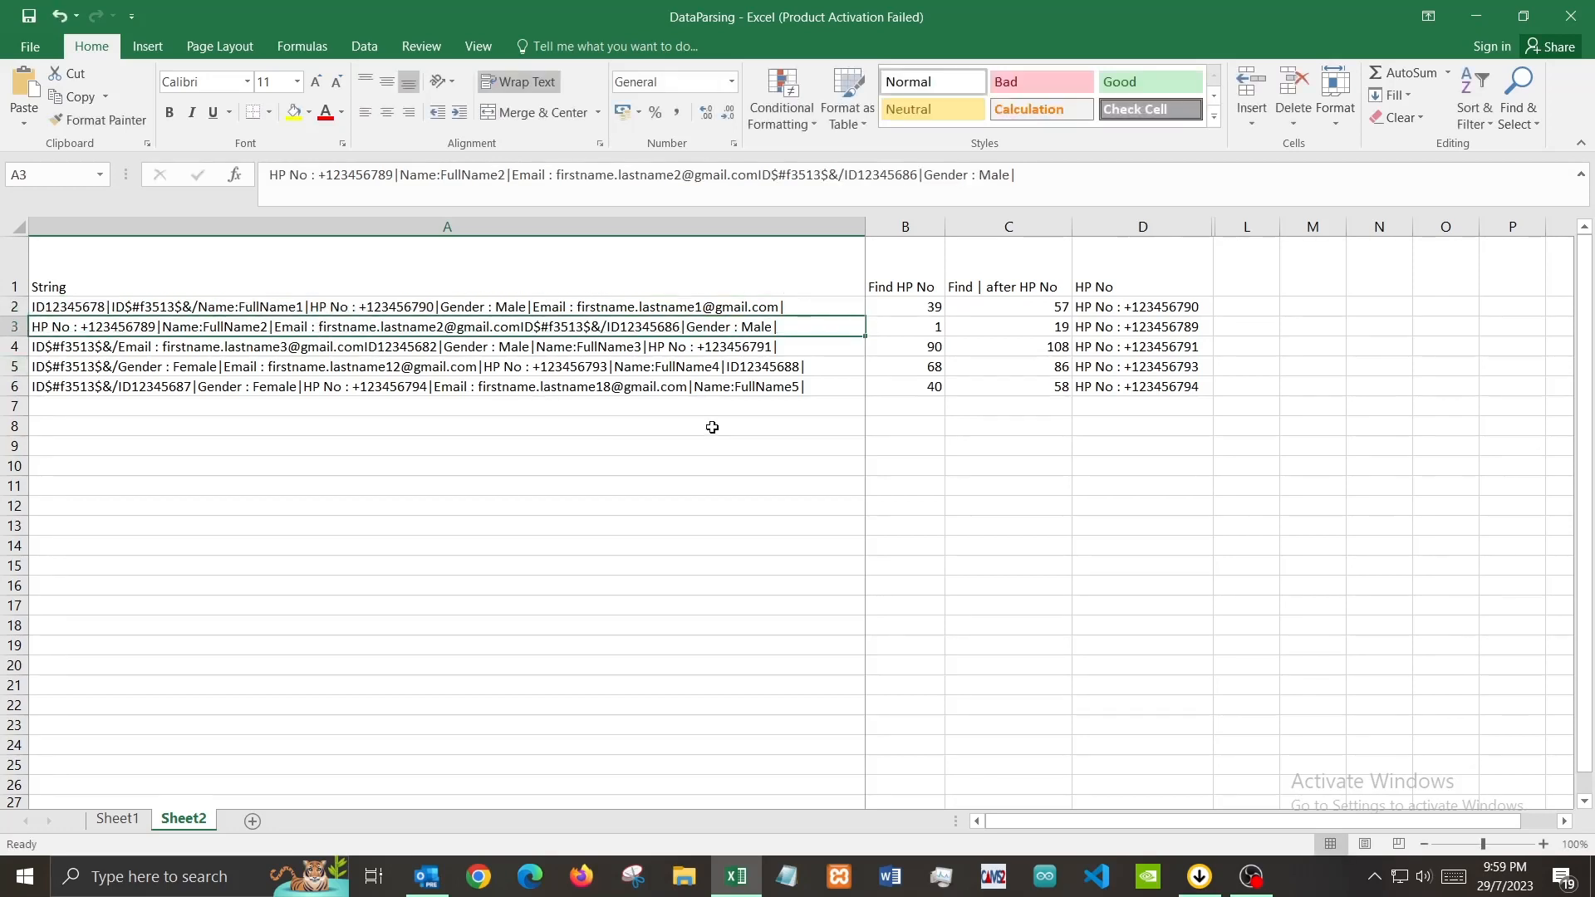
drag(712, 304, 704, 386)
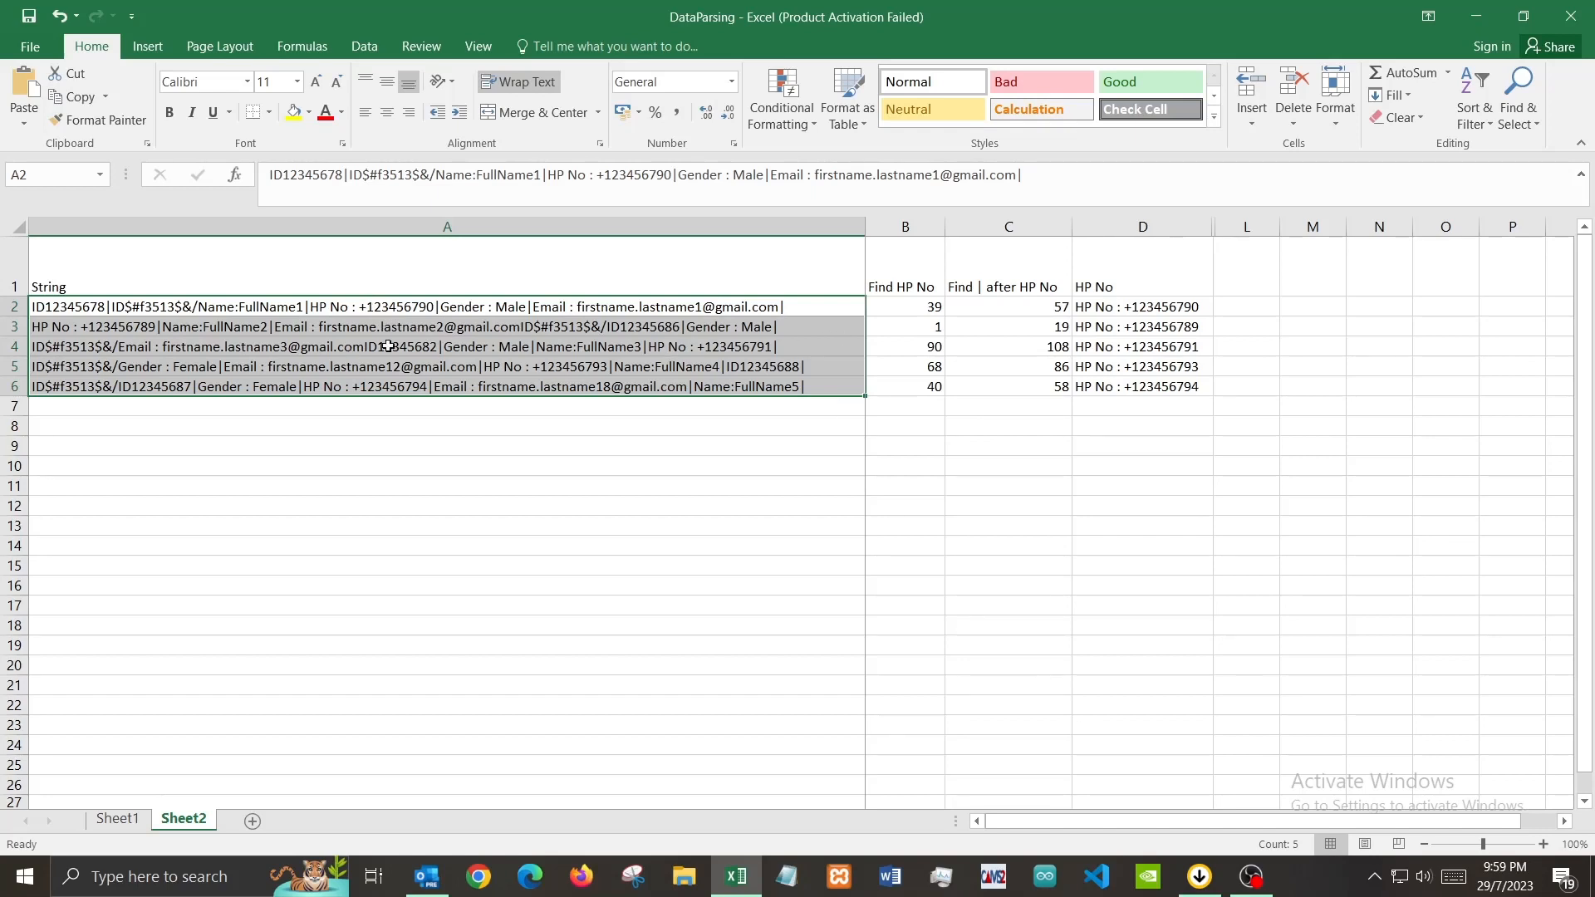
click(341, 367)
click(322, 386)
drag(322, 386, 292, 306)
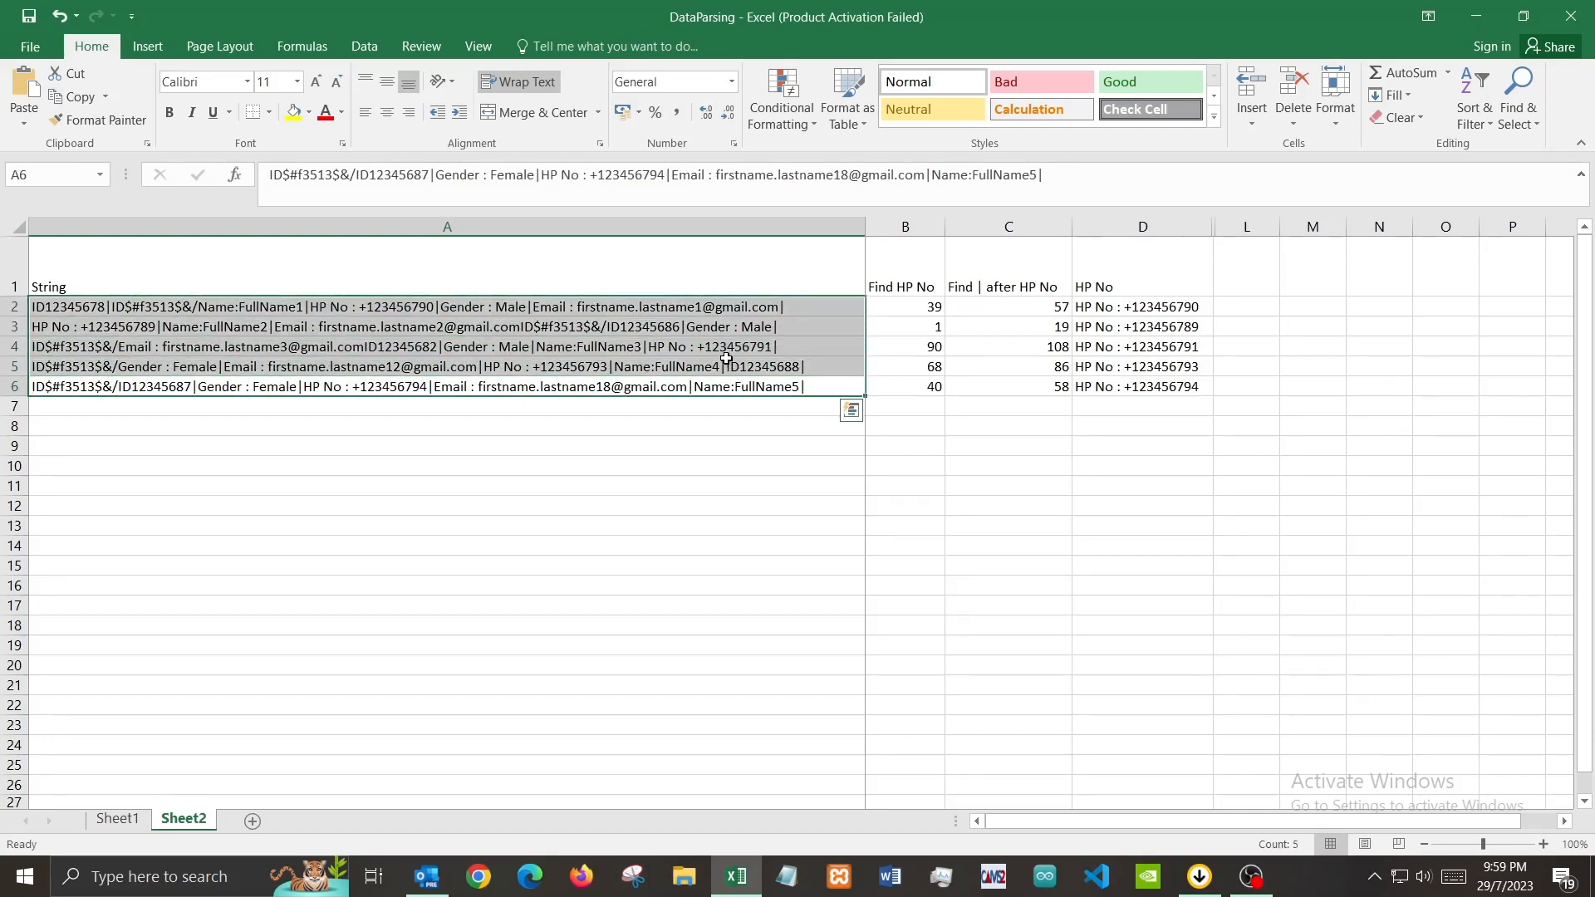
click(547, 381)
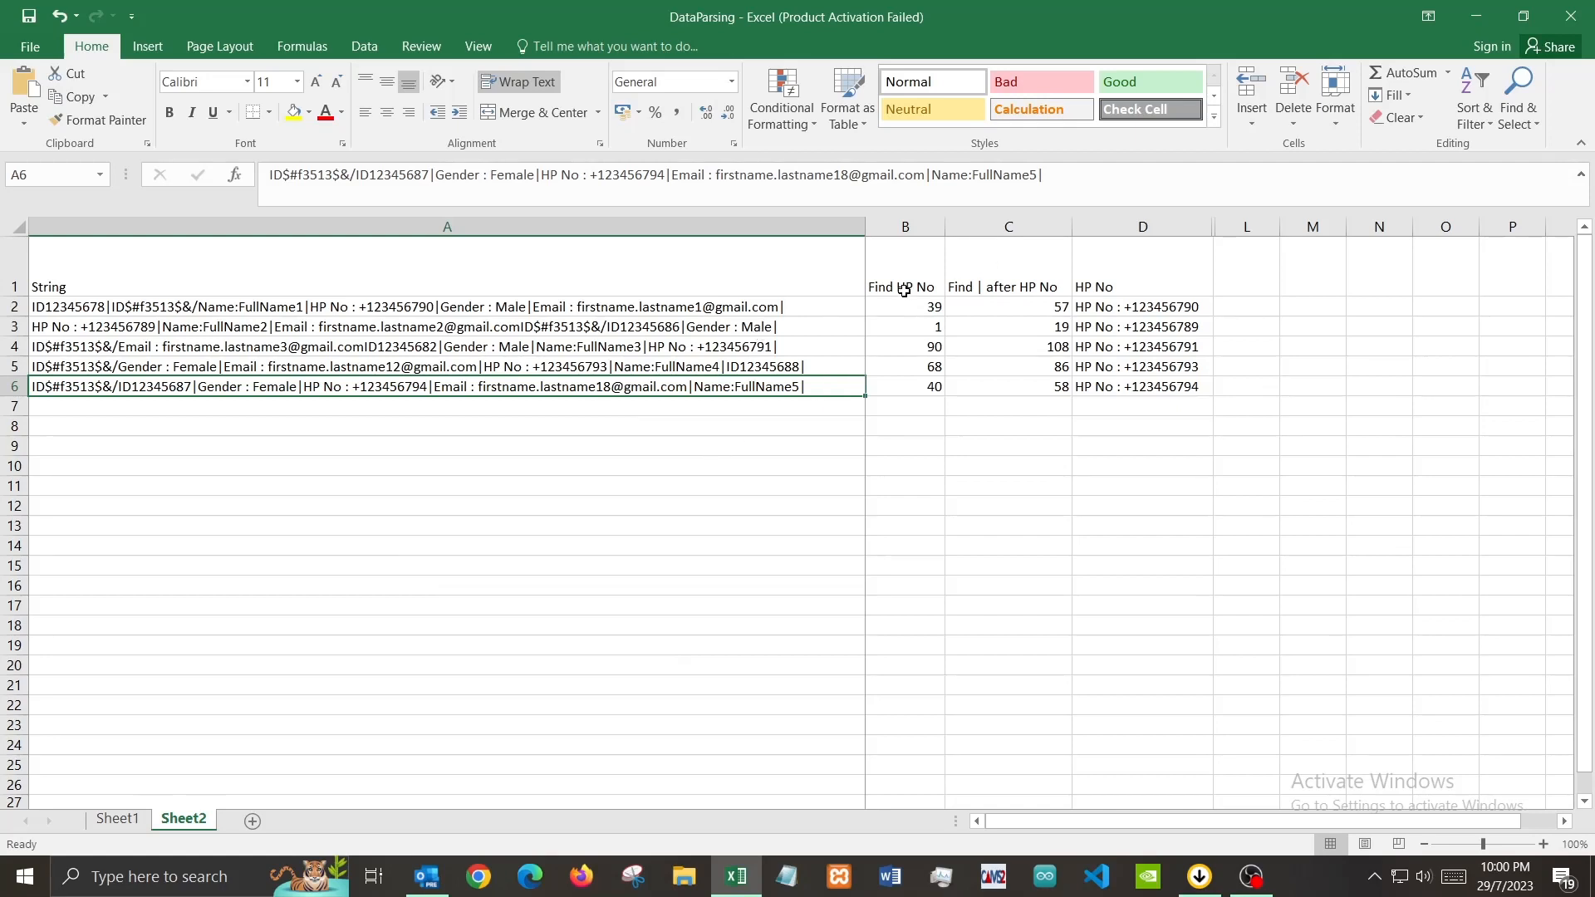
click(116, 306)
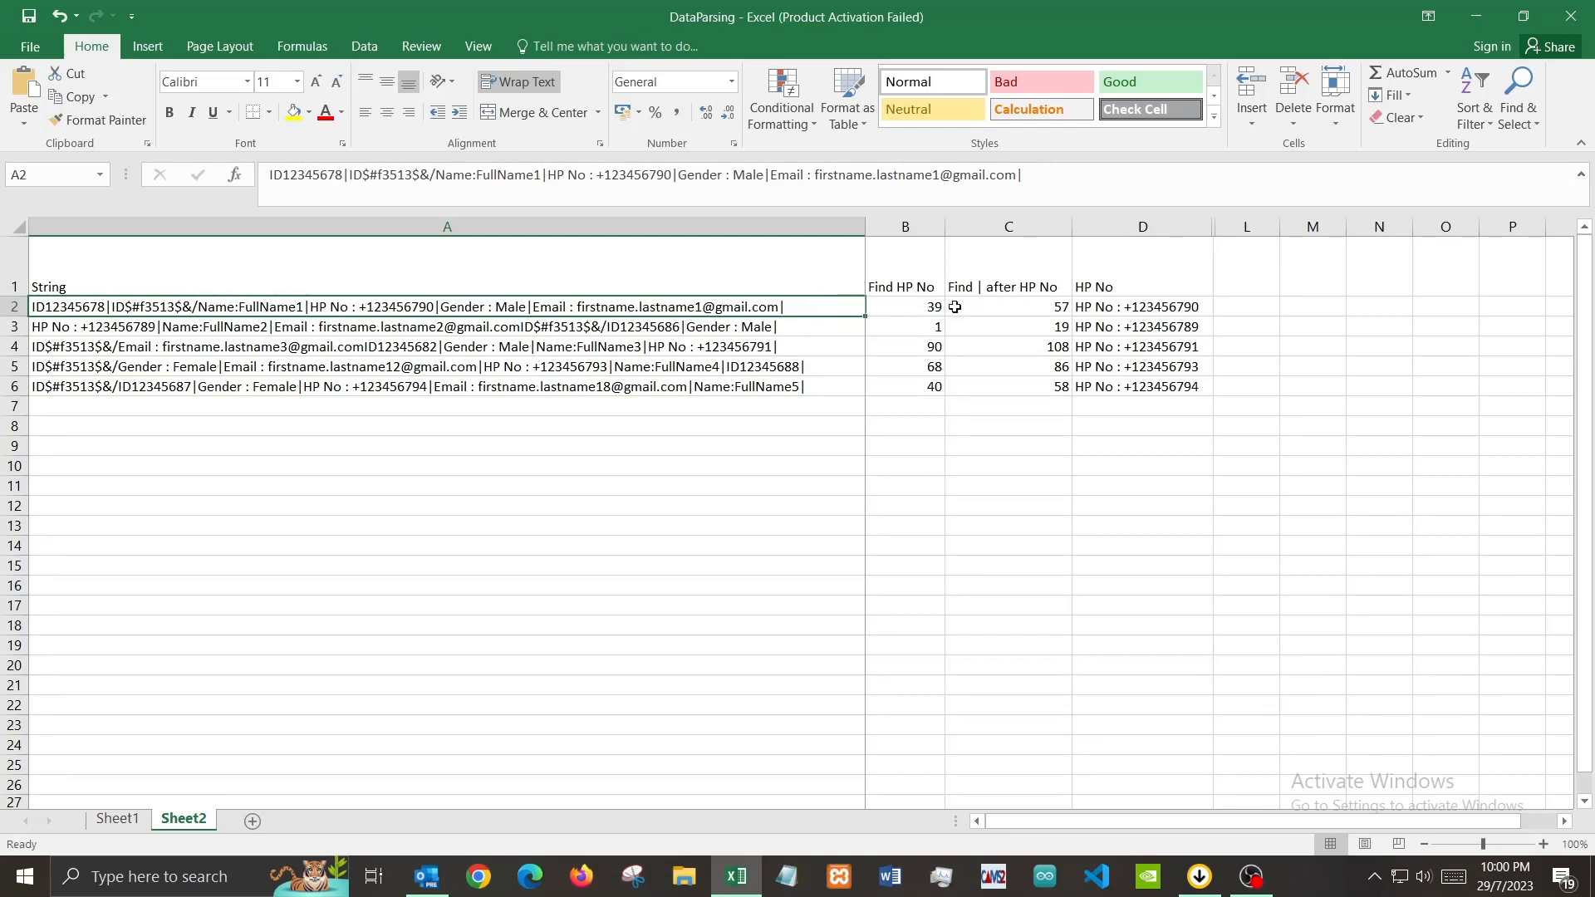
Locate the HP No field within each string from A2 to A6, starting from the Find HP No header.
click(903, 287)
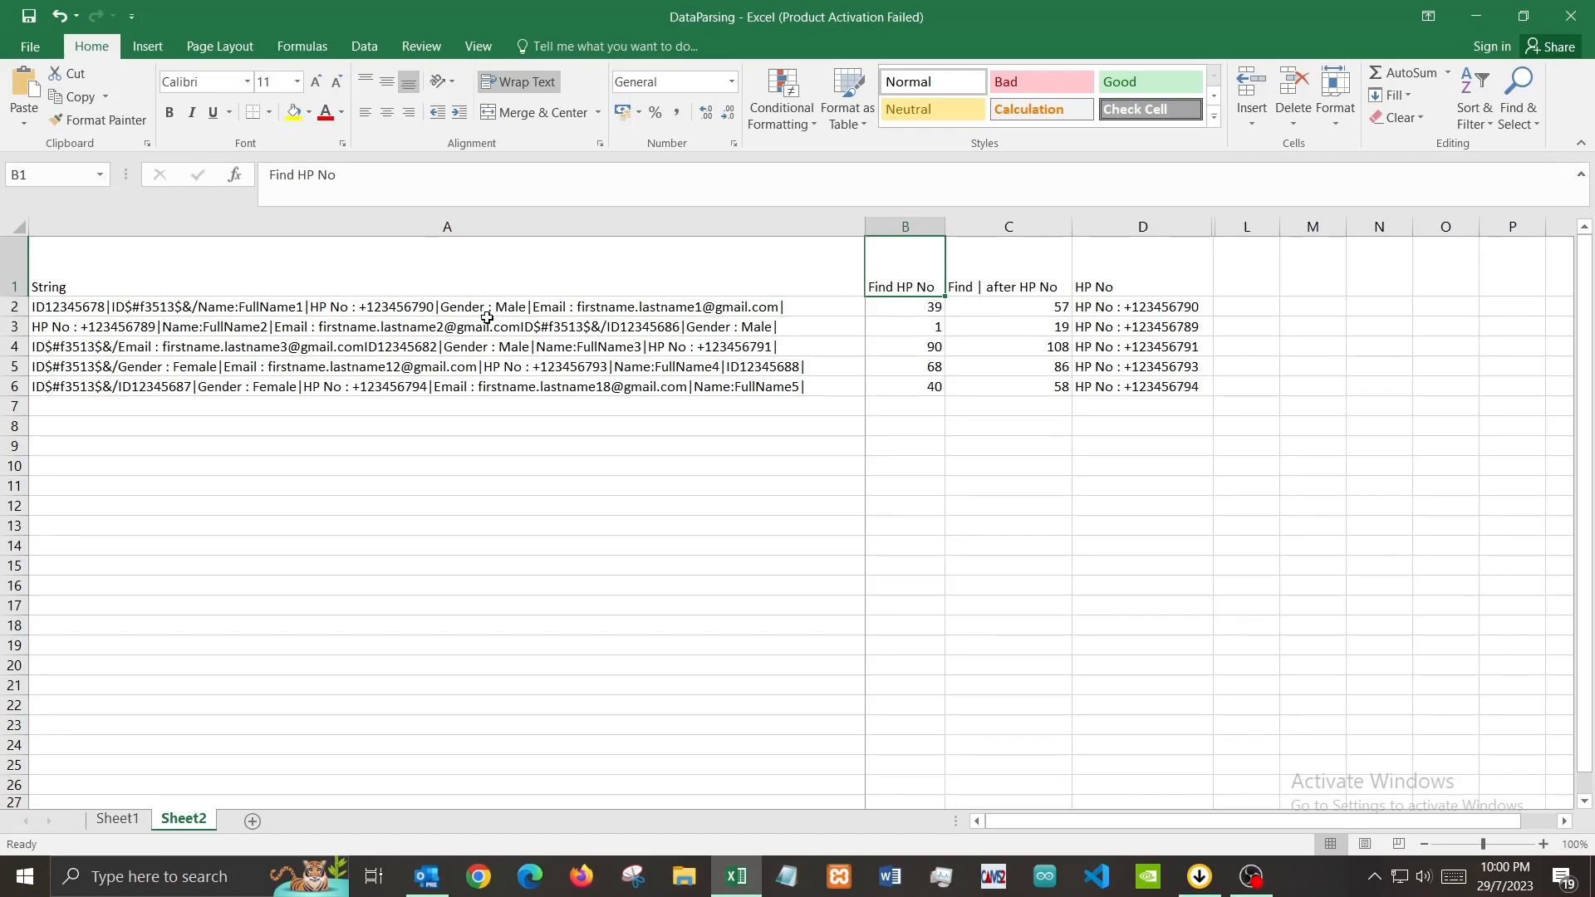
click(336, 322)
click(310, 306)
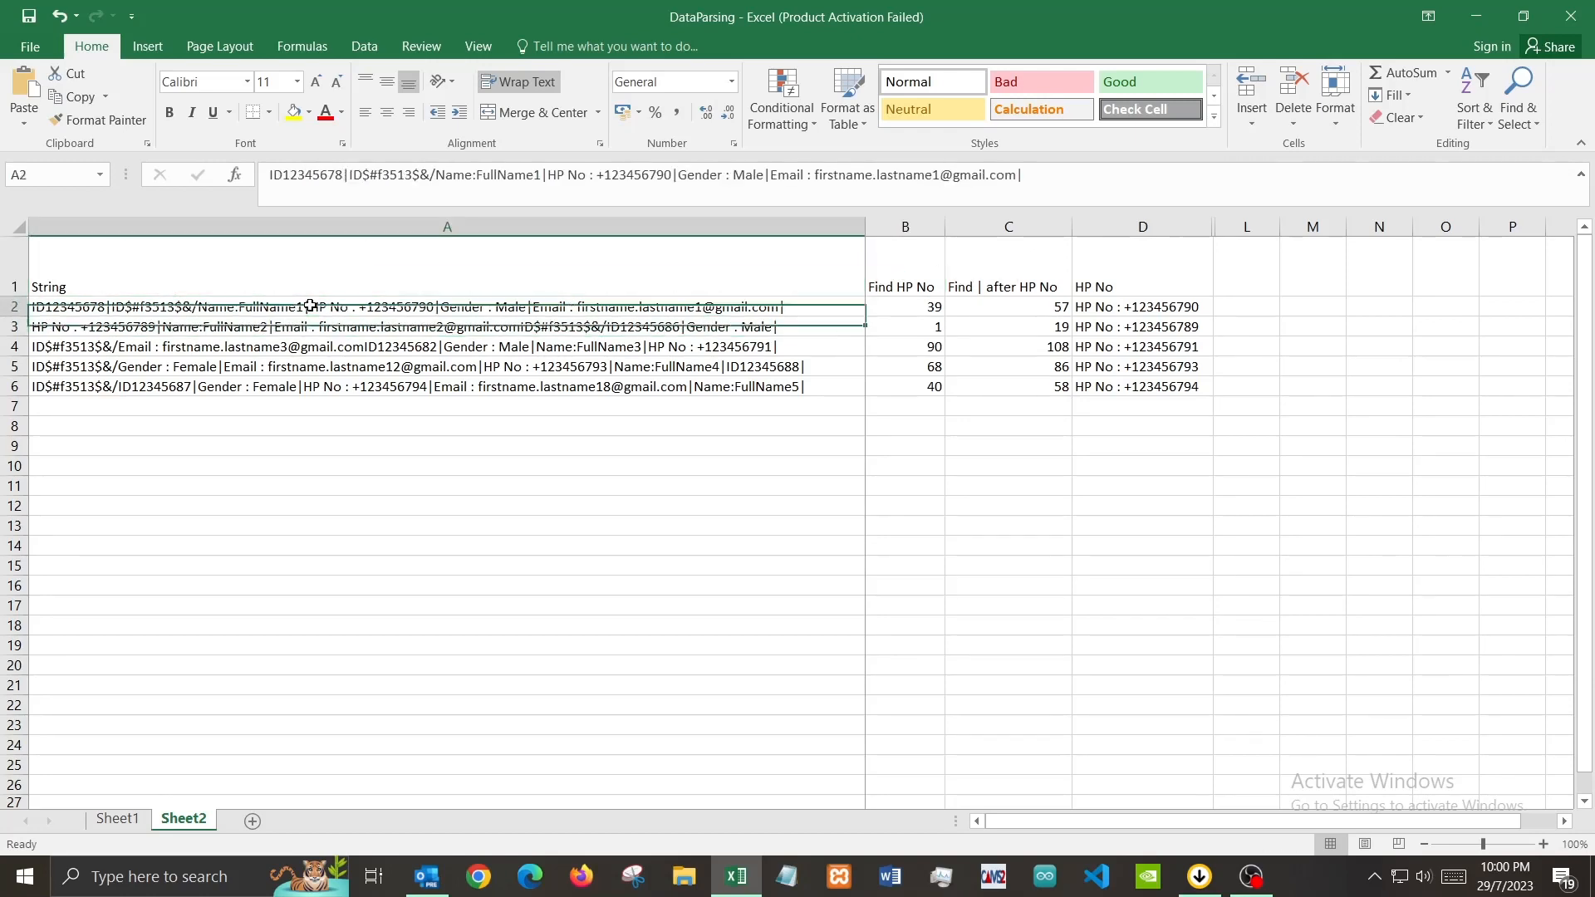
double_click(310, 306)
drag(310, 306, 433, 307)
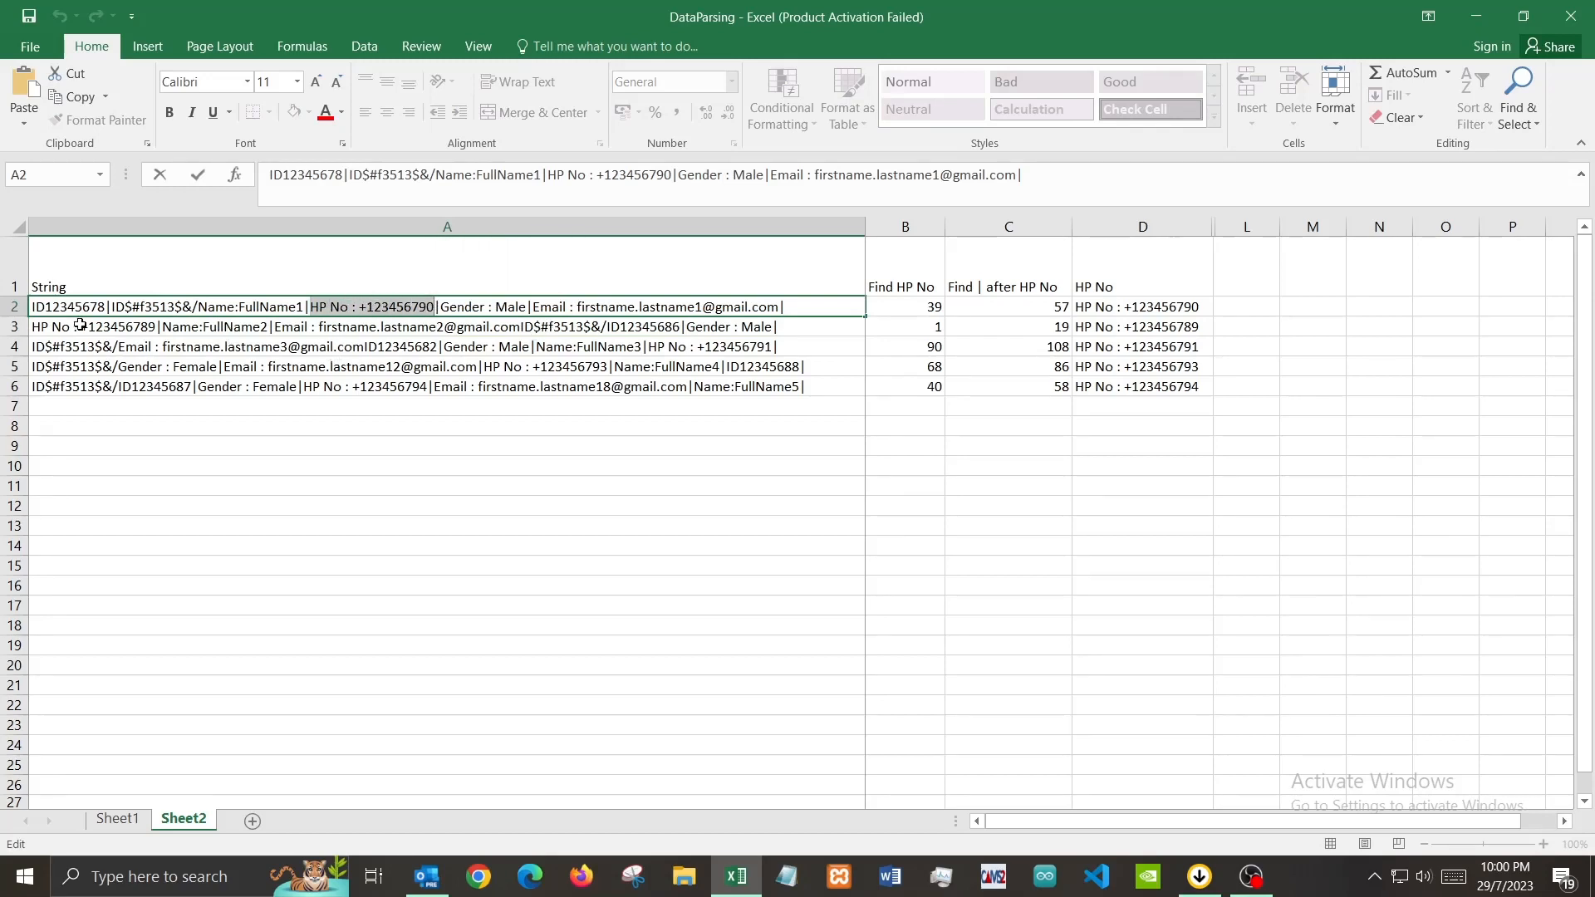
click(149, 327)
double_click(151, 326)
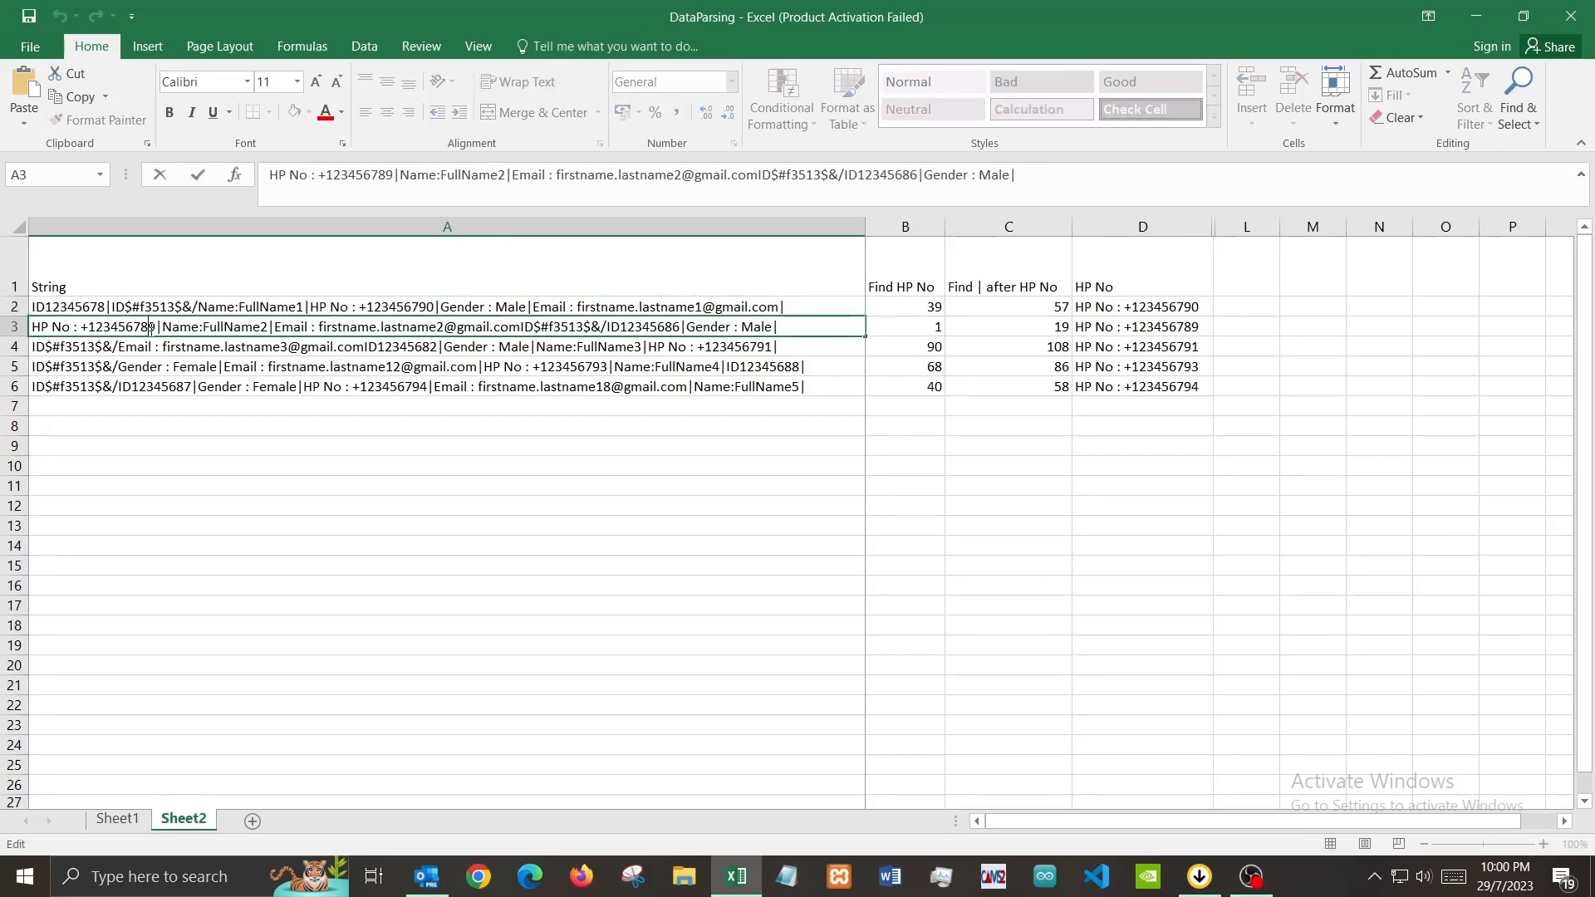
click(759, 346)
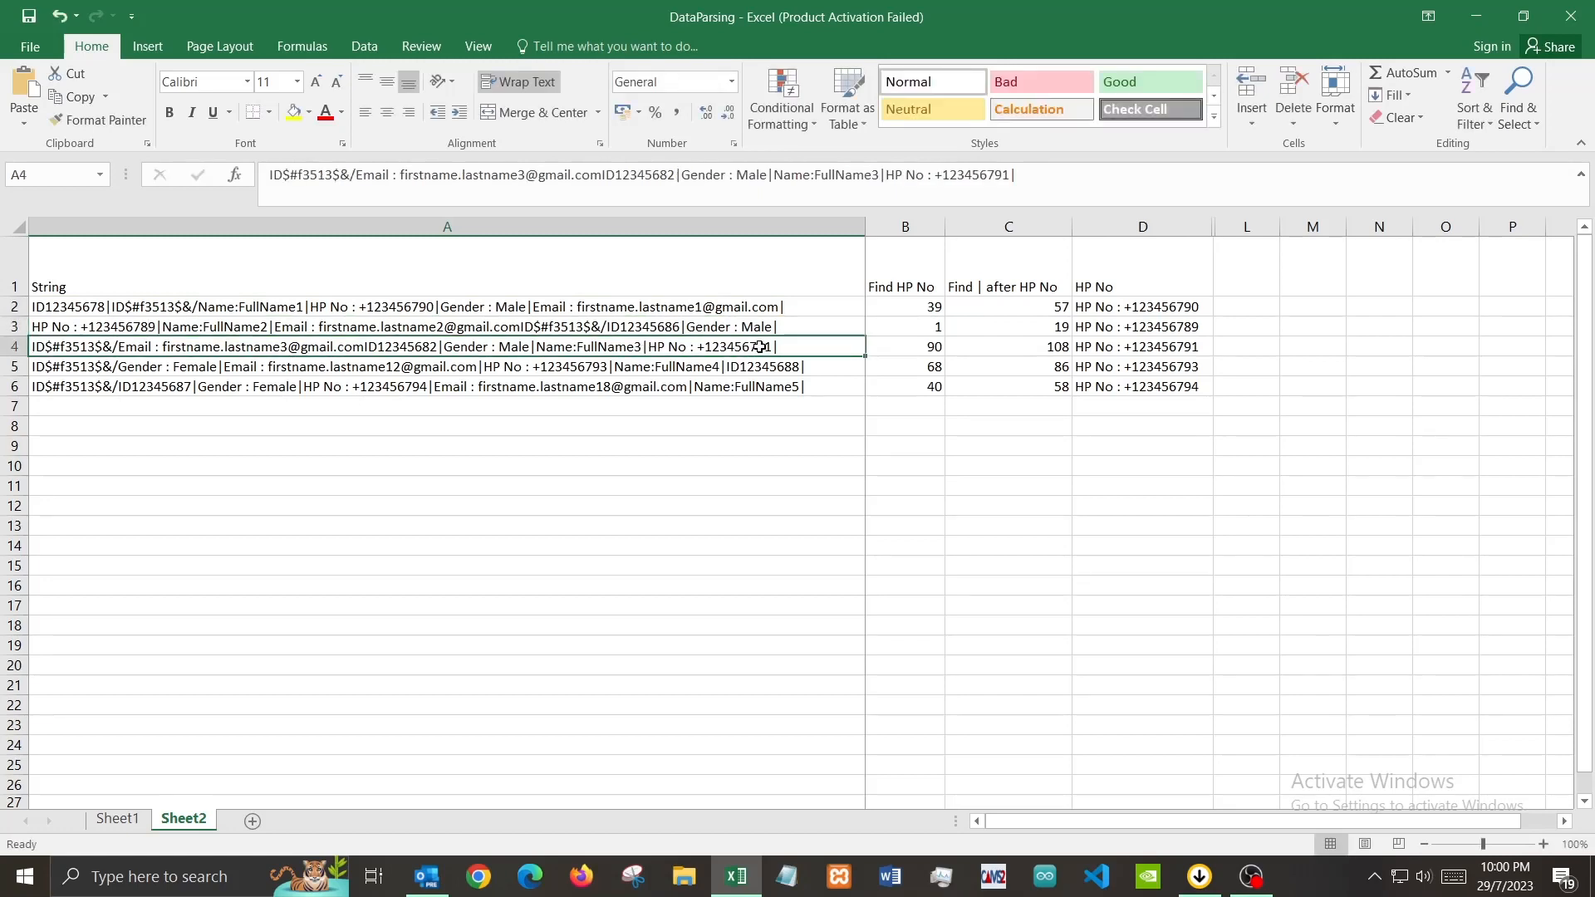
double_click(759, 347)
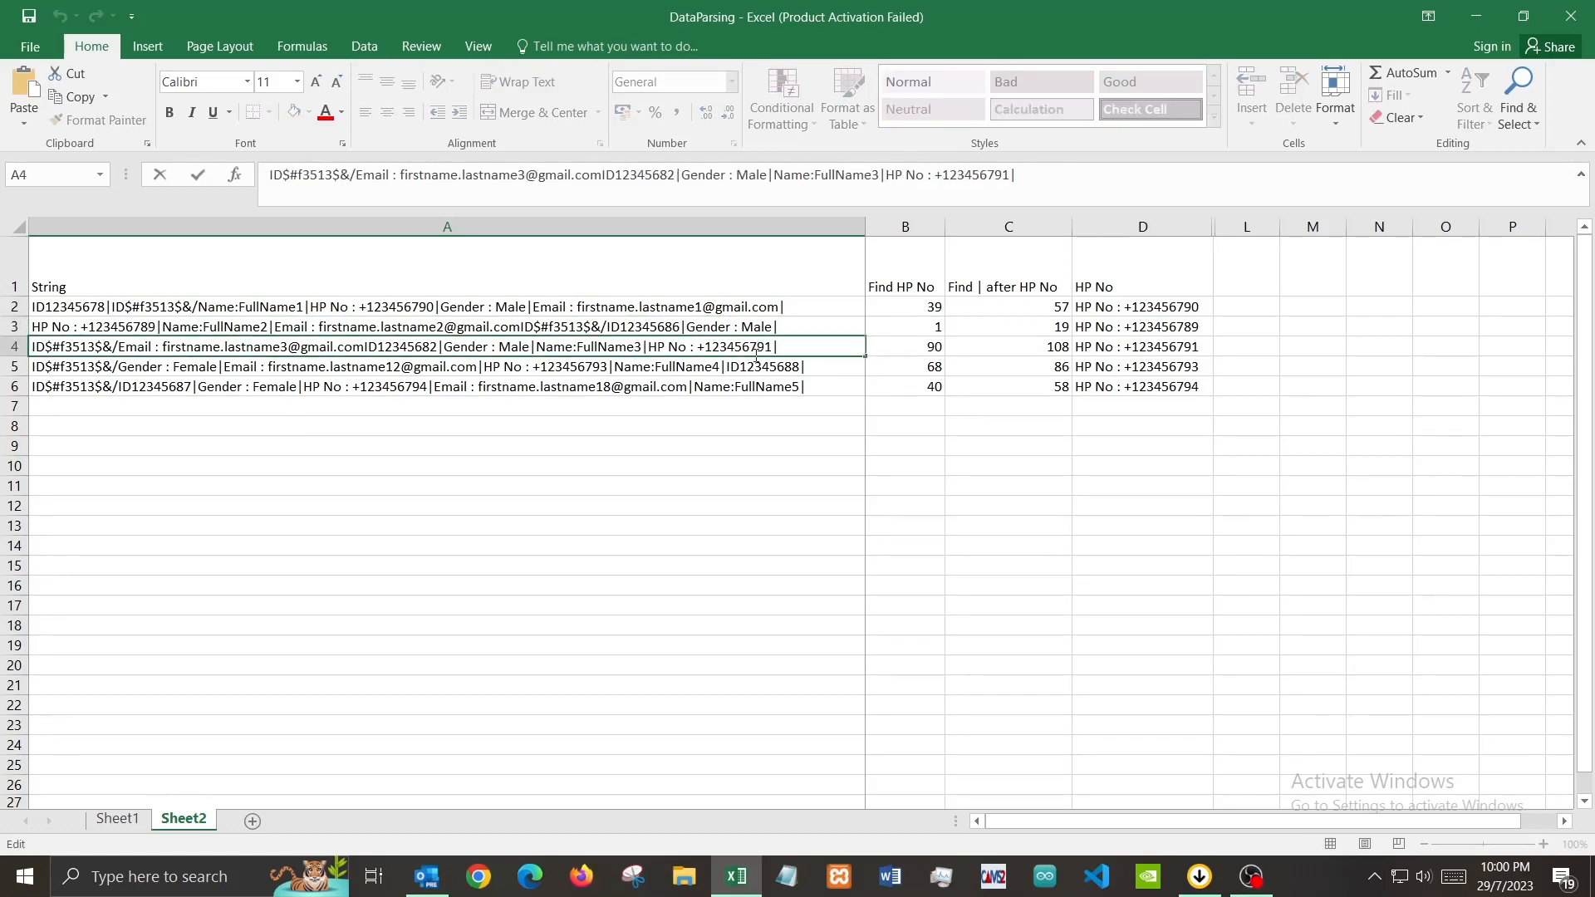
click(529, 369)
double_click(529, 369)
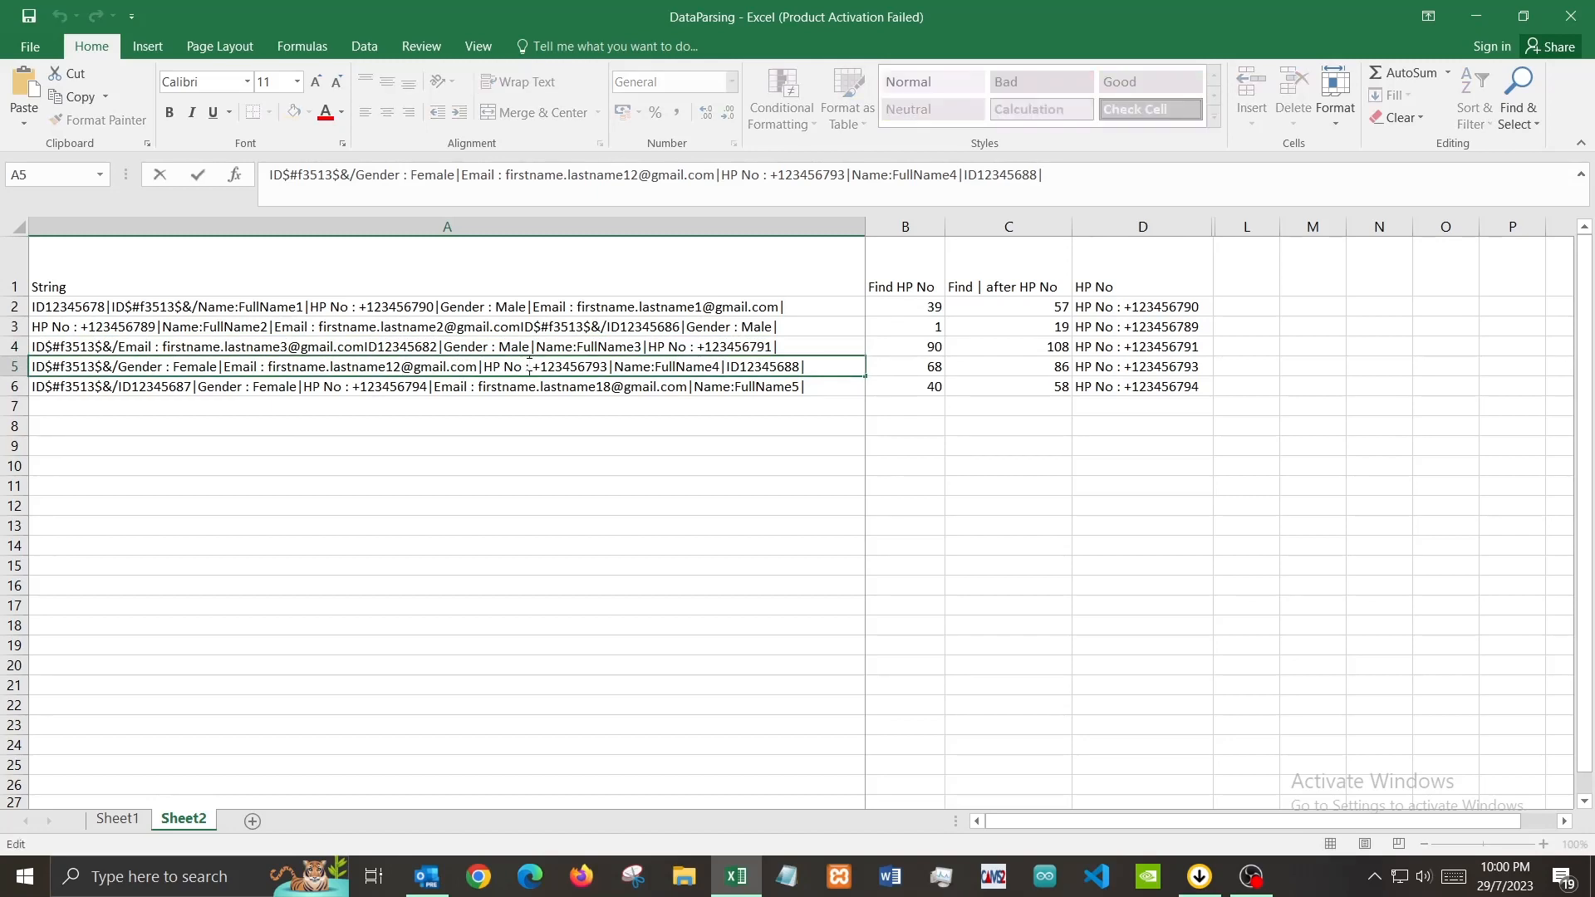
click(362, 387)
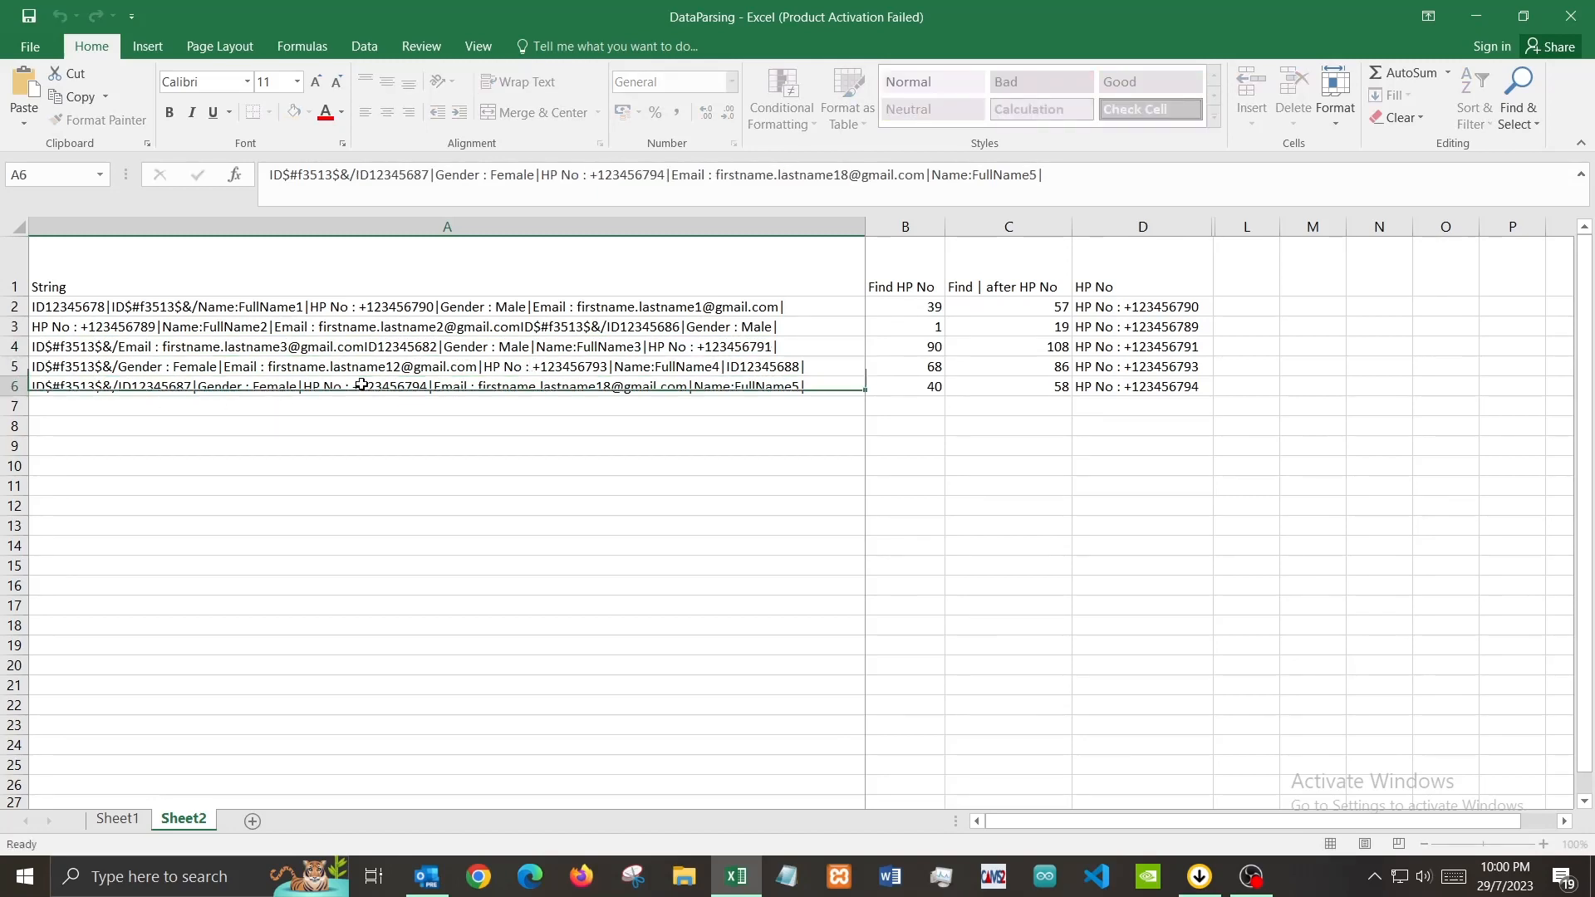
double_click(362, 386)
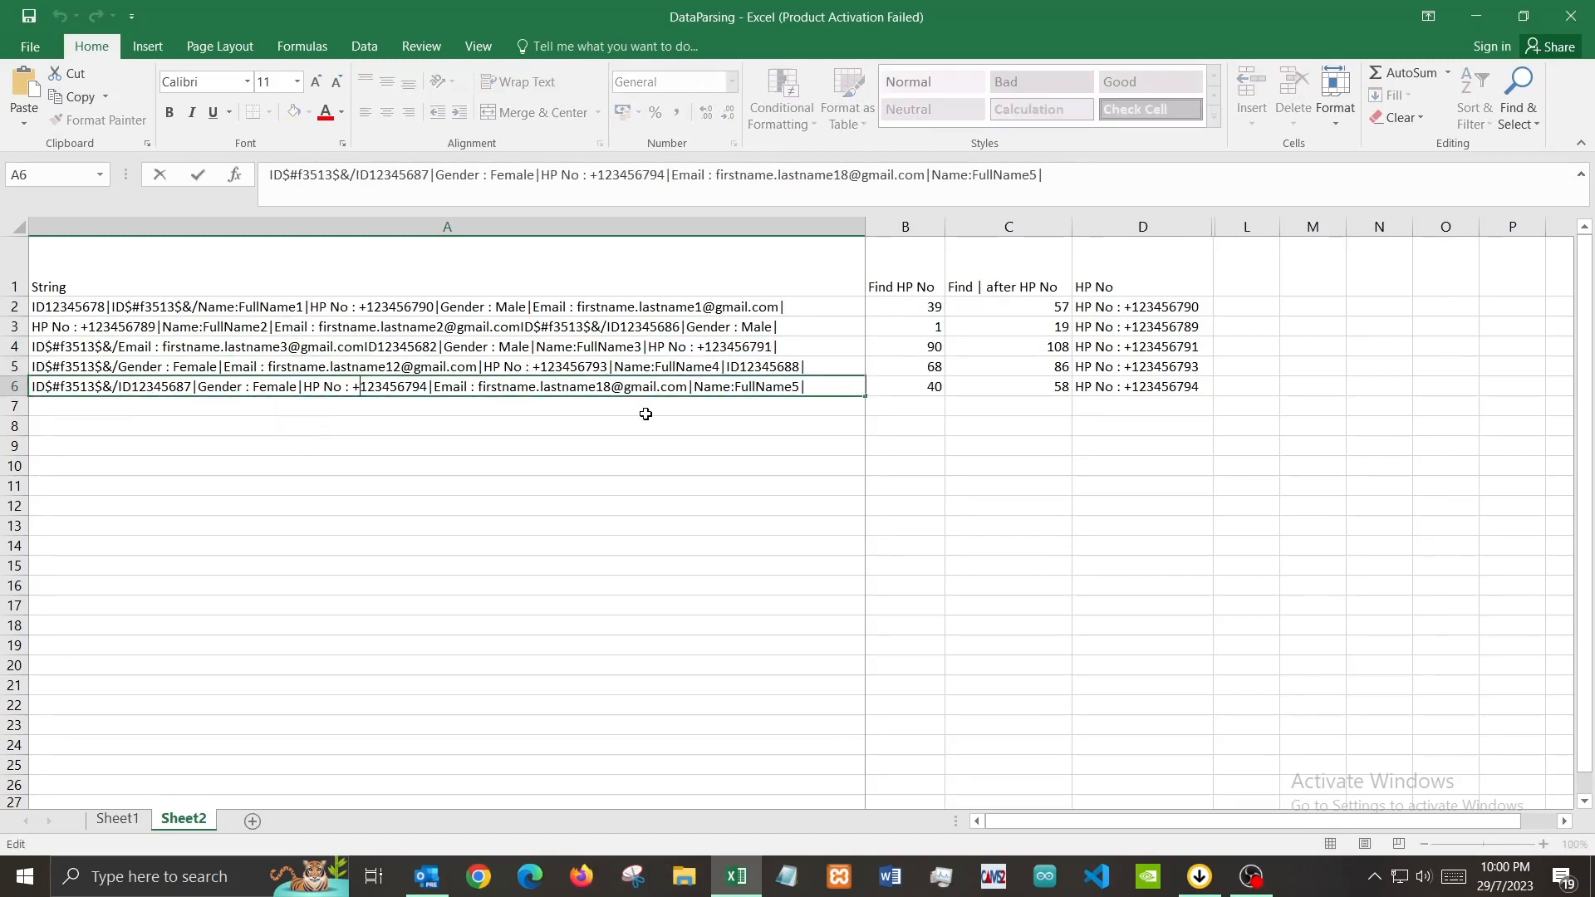
Check the Find HP No column and its formula in B4 against the source strings in A2:A6.
drag(688, 306, 720, 388)
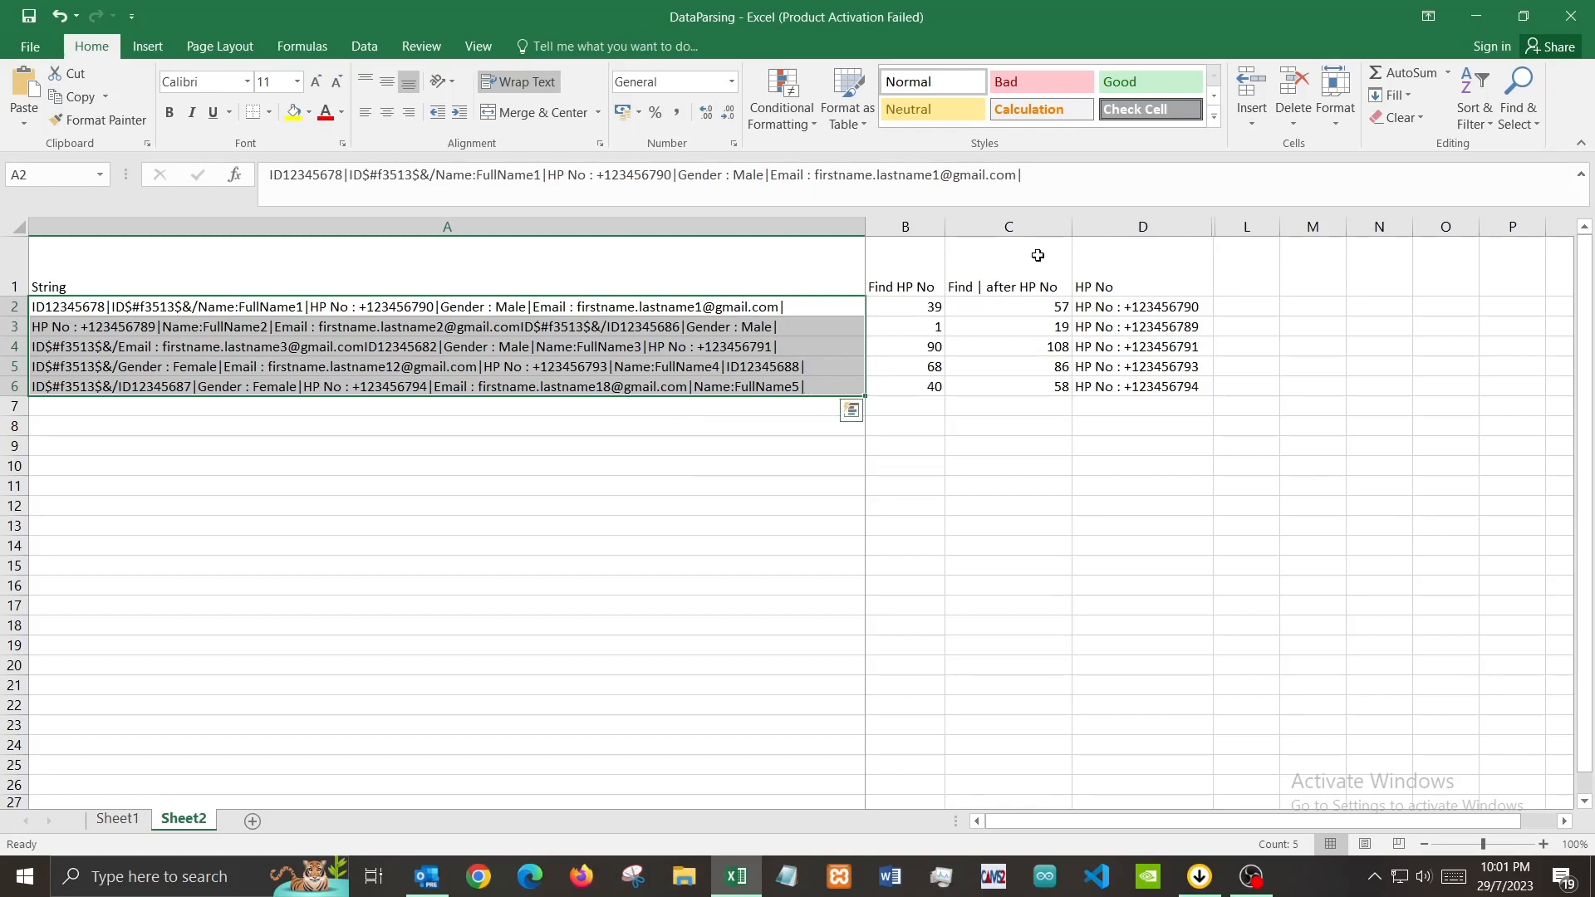
click(868, 340)
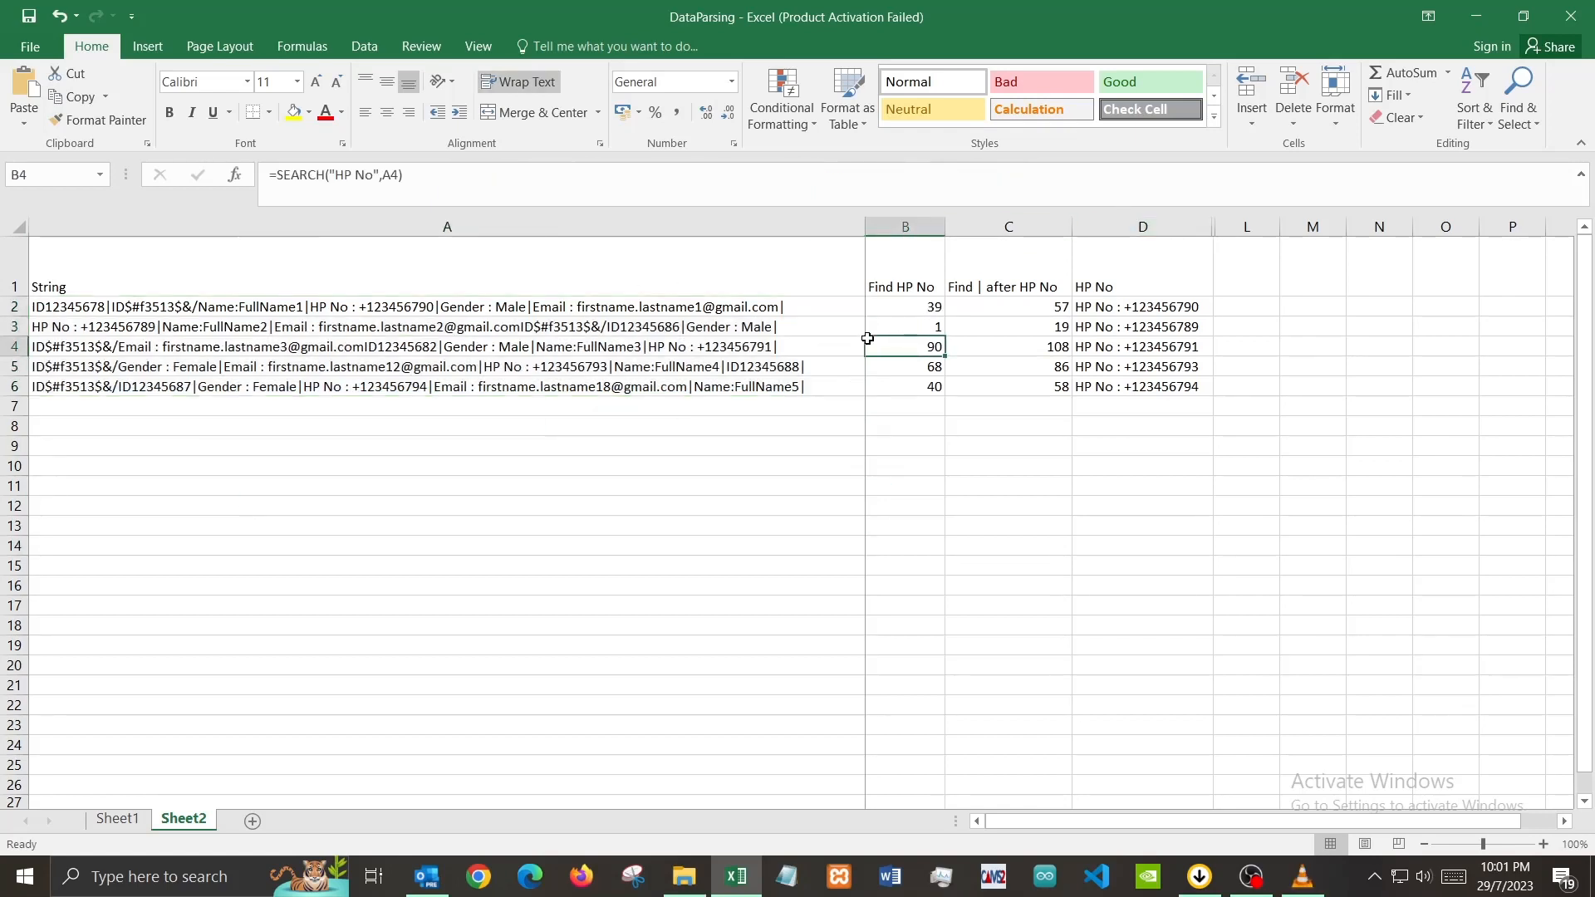
click(905, 285)
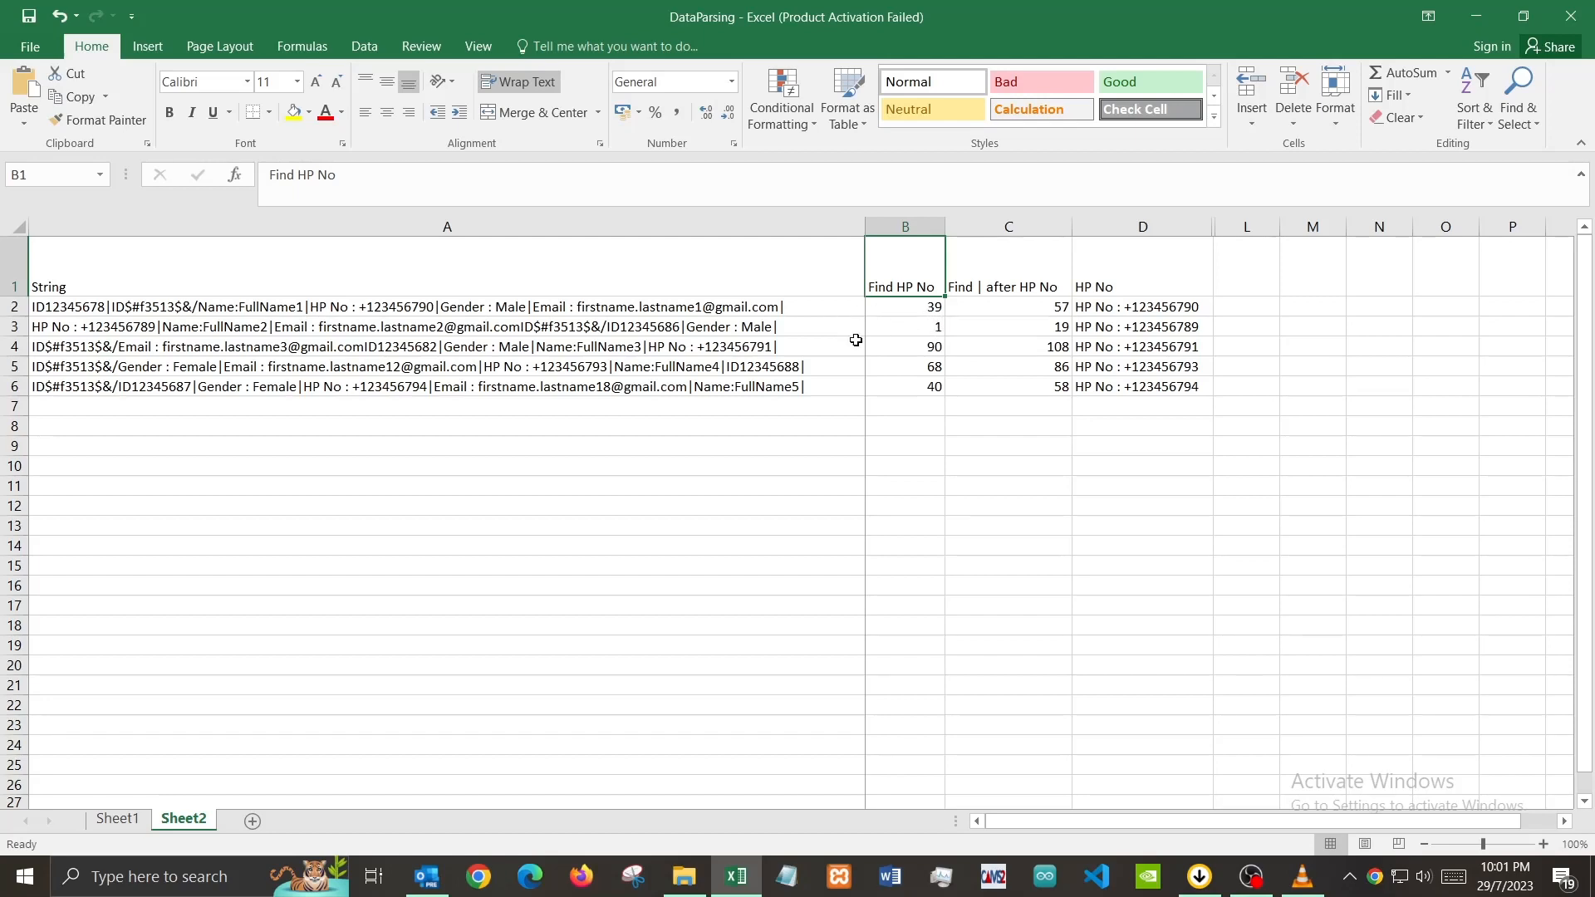
drag(705, 305, 697, 389)
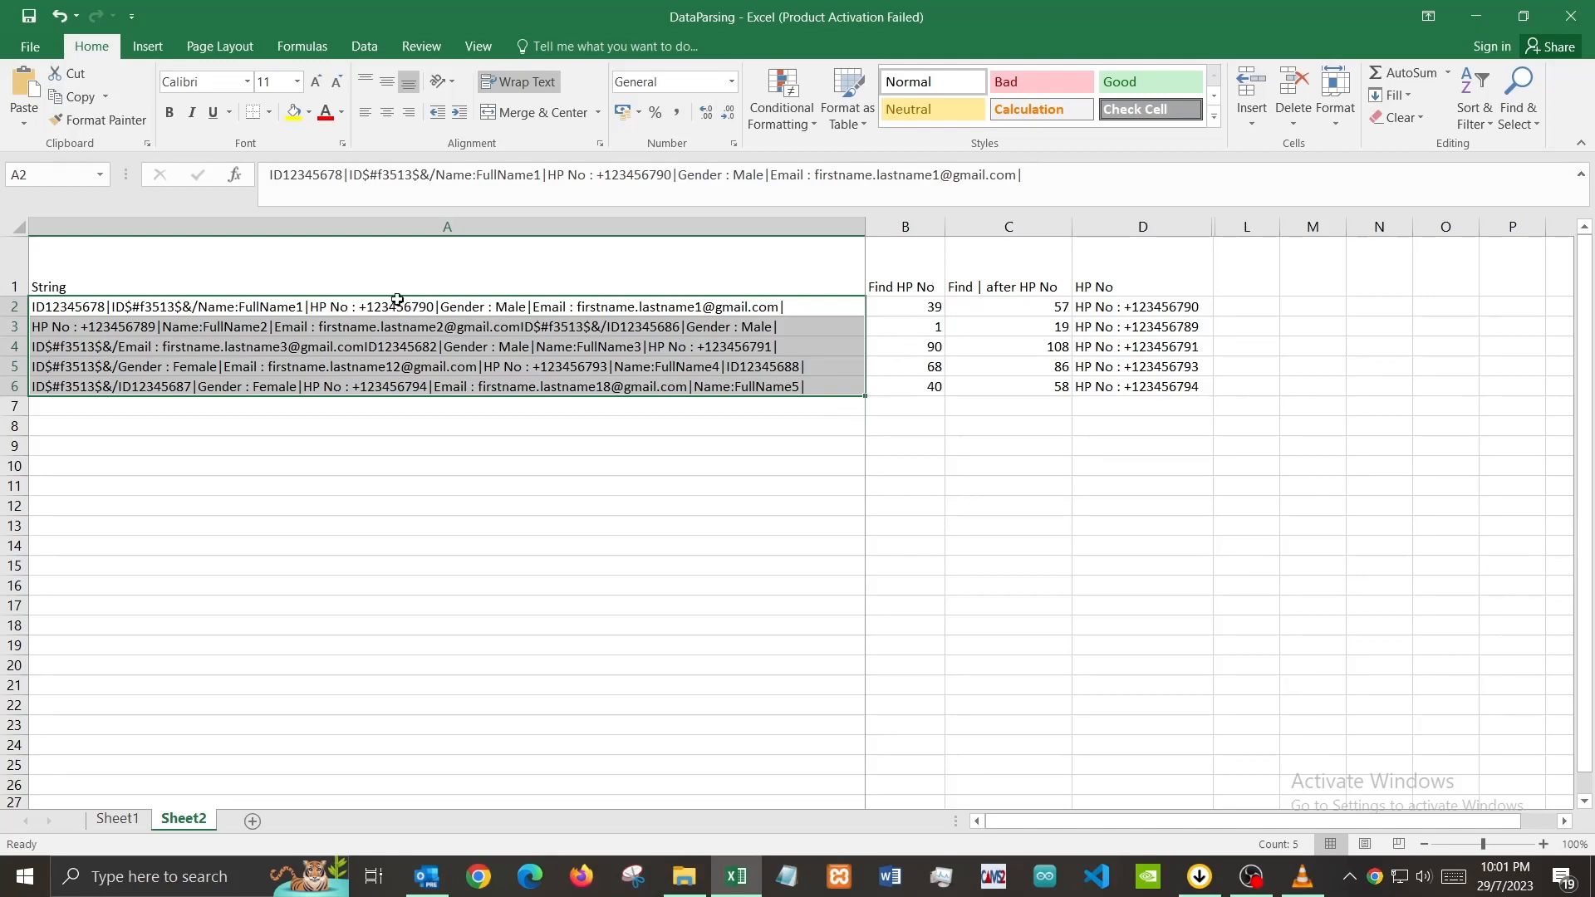
Examine where the HP No field starts and ends in A2, and compare it with the strings in rows 3 to 6.
click(365, 309)
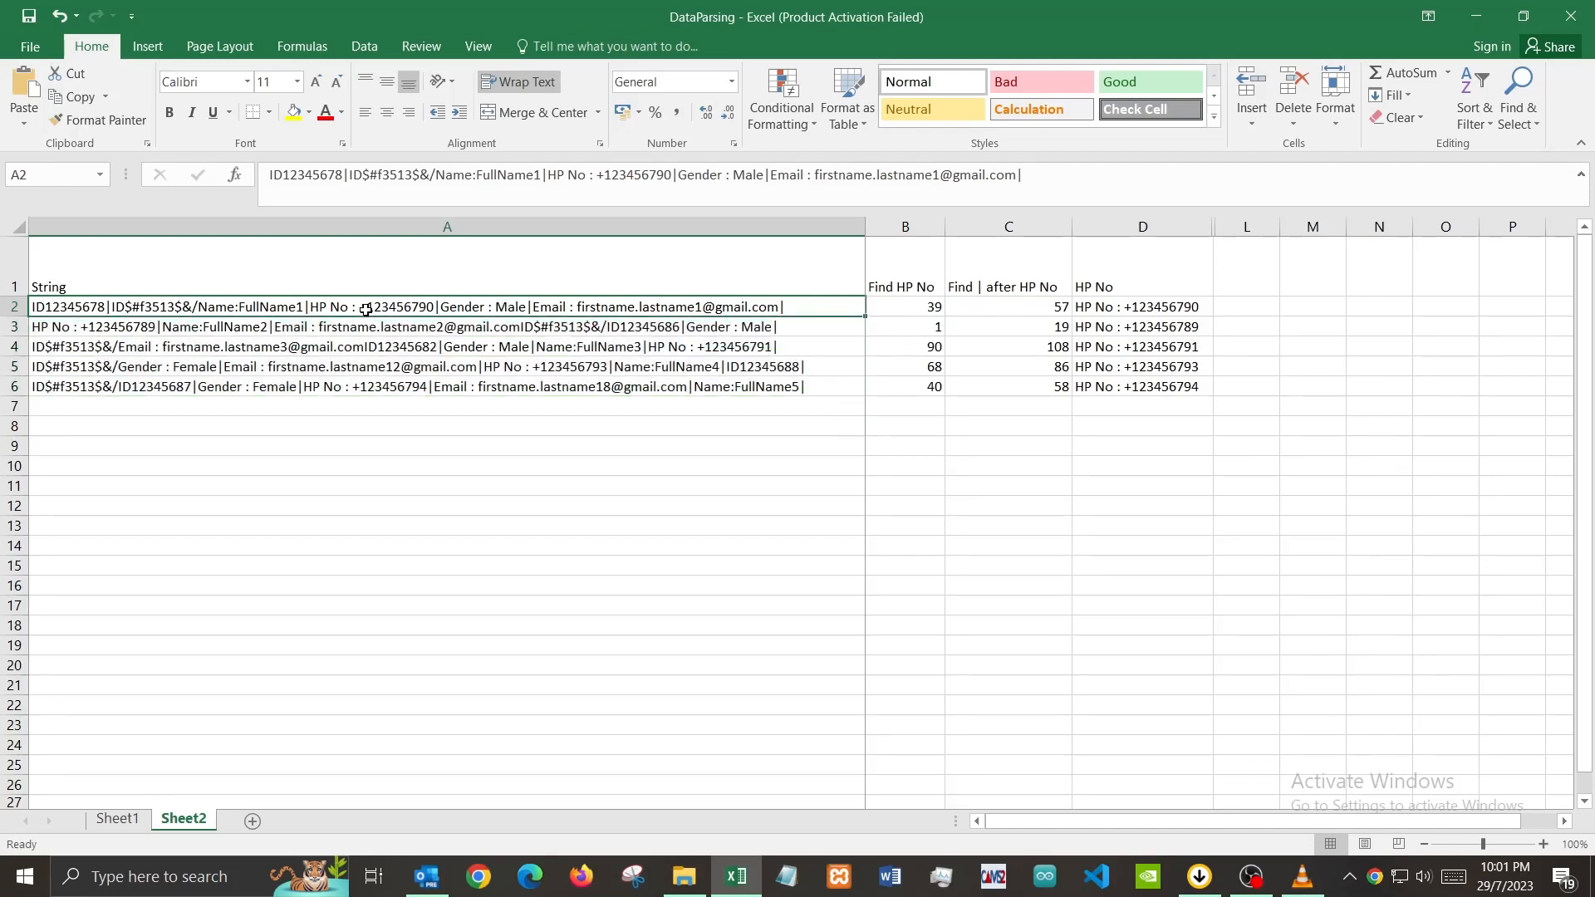
double_click(310, 307)
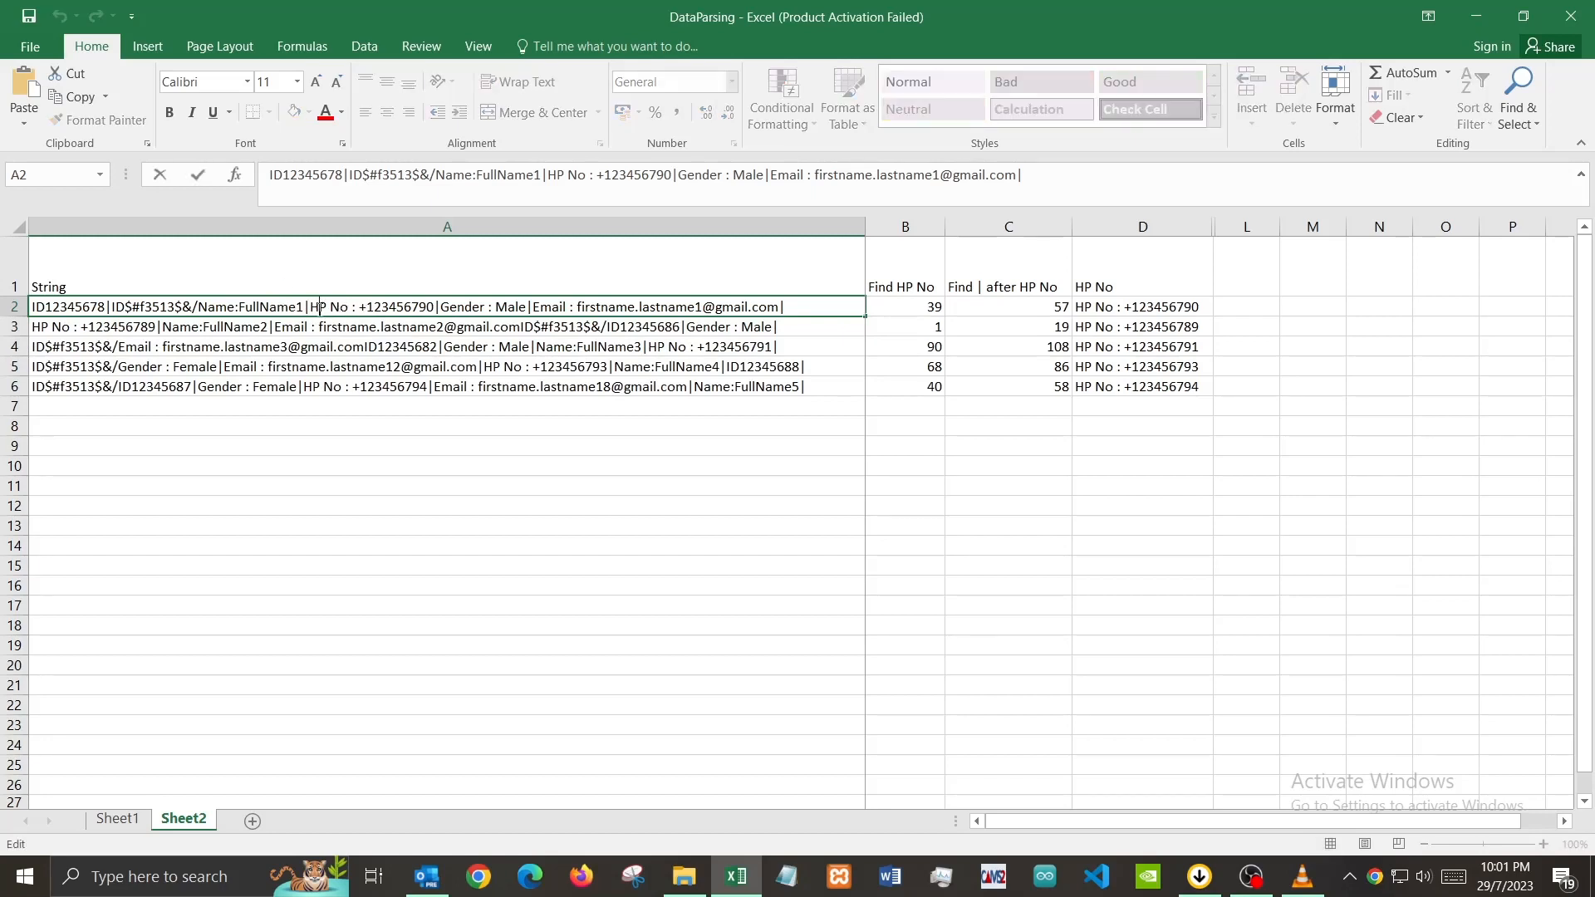
drag(316, 306, 439, 322)
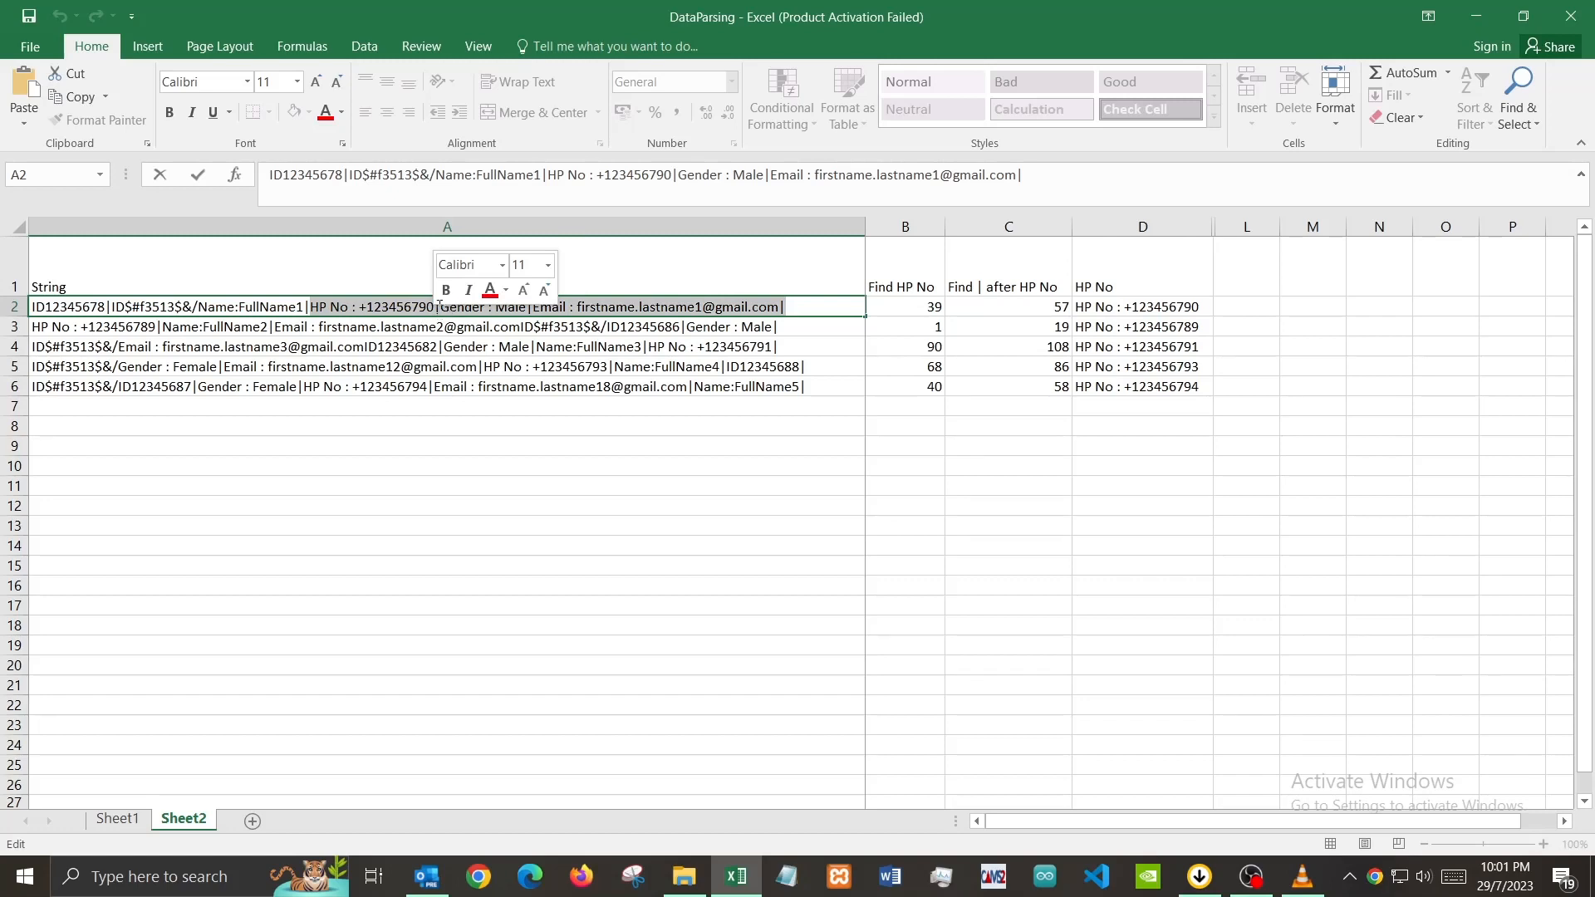
click(436, 311)
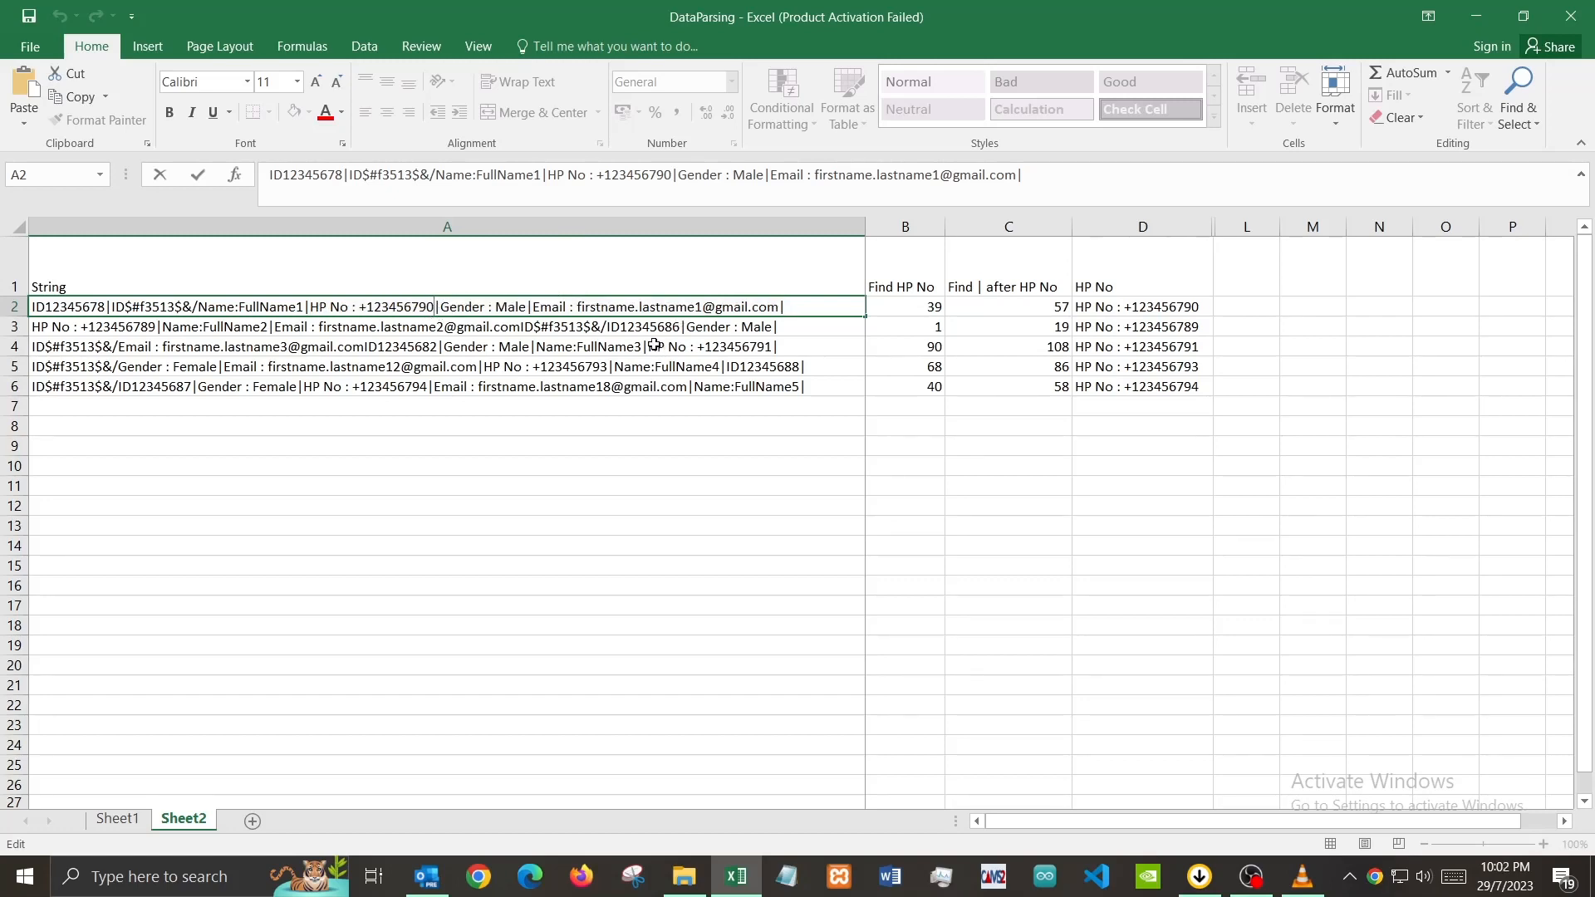
click(69, 329)
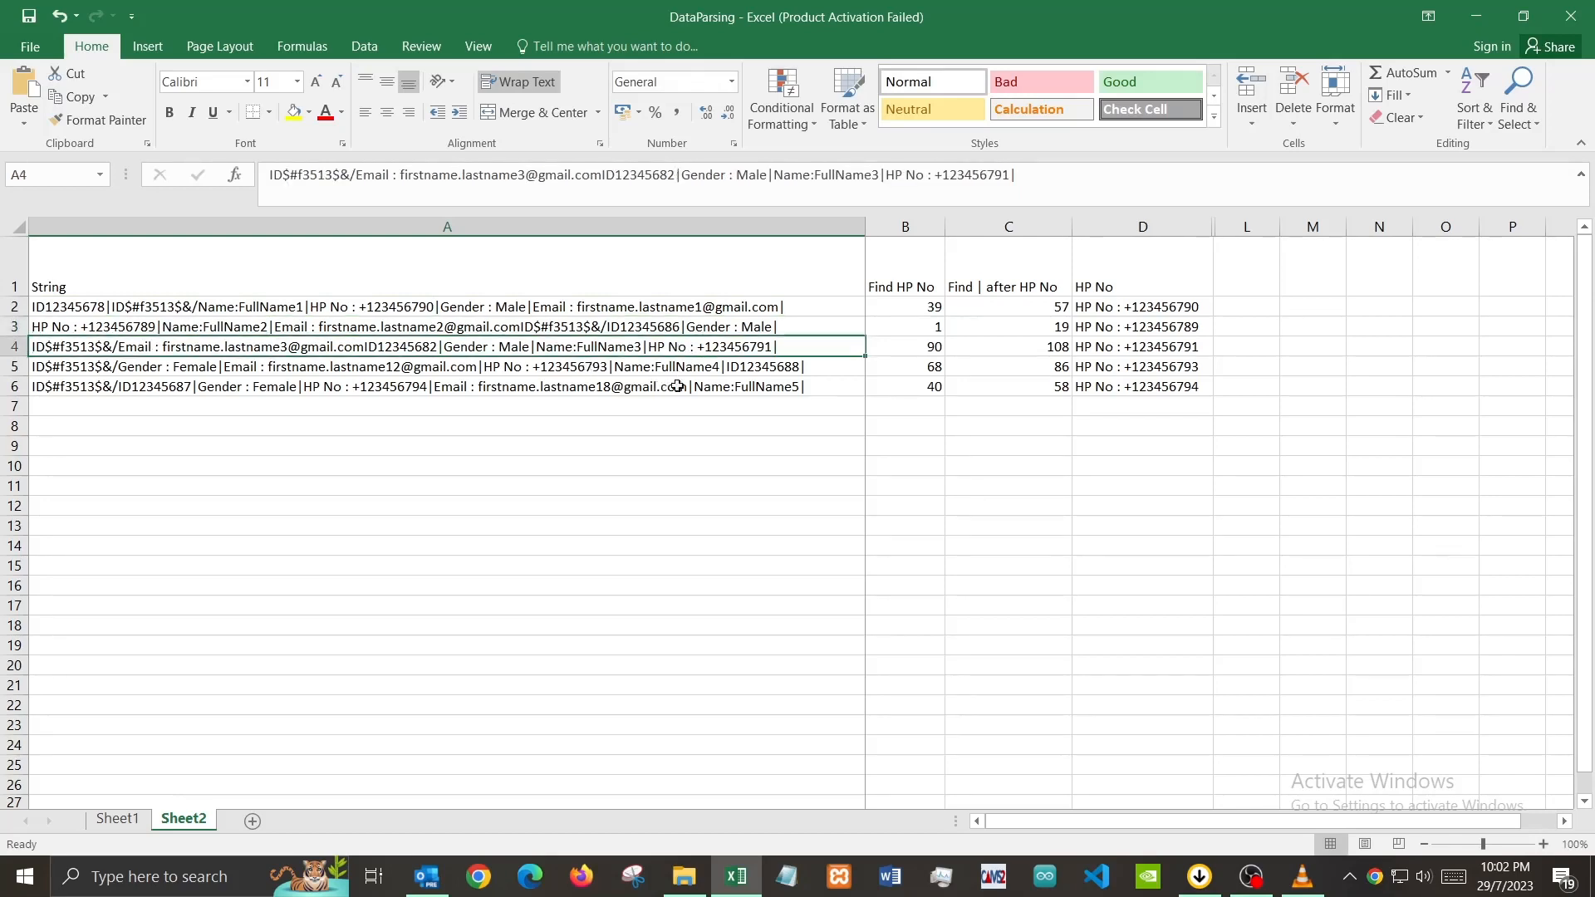
drag(677, 389, 690, 342)
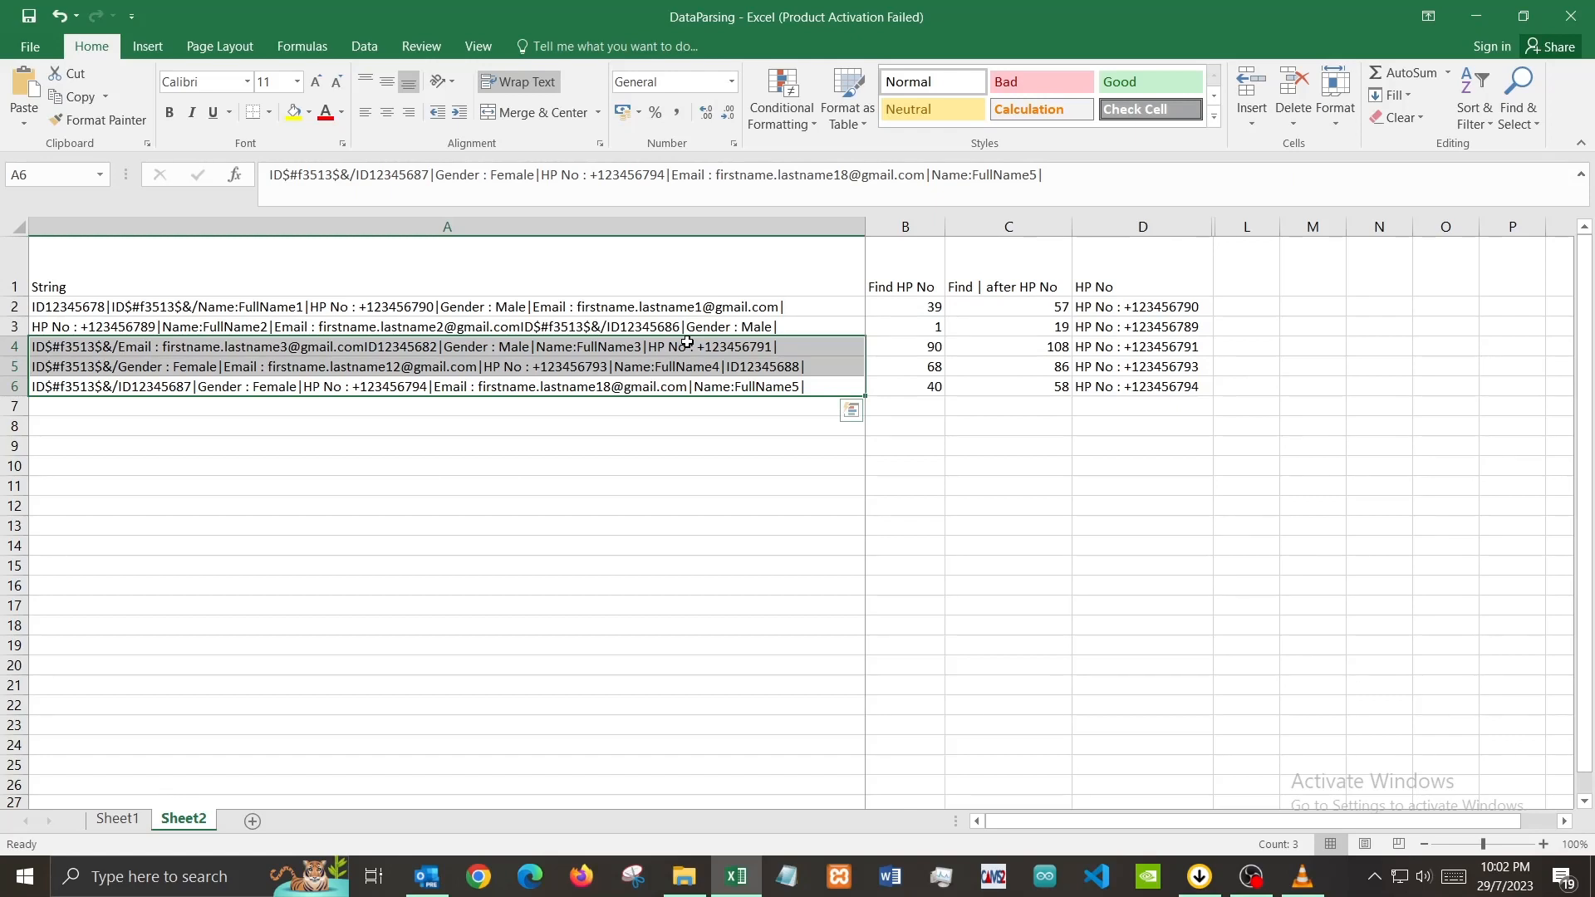
Review the source strings in A2:A6 and inspect the Find HP No formula in B2.
drag(413, 307, 419, 383)
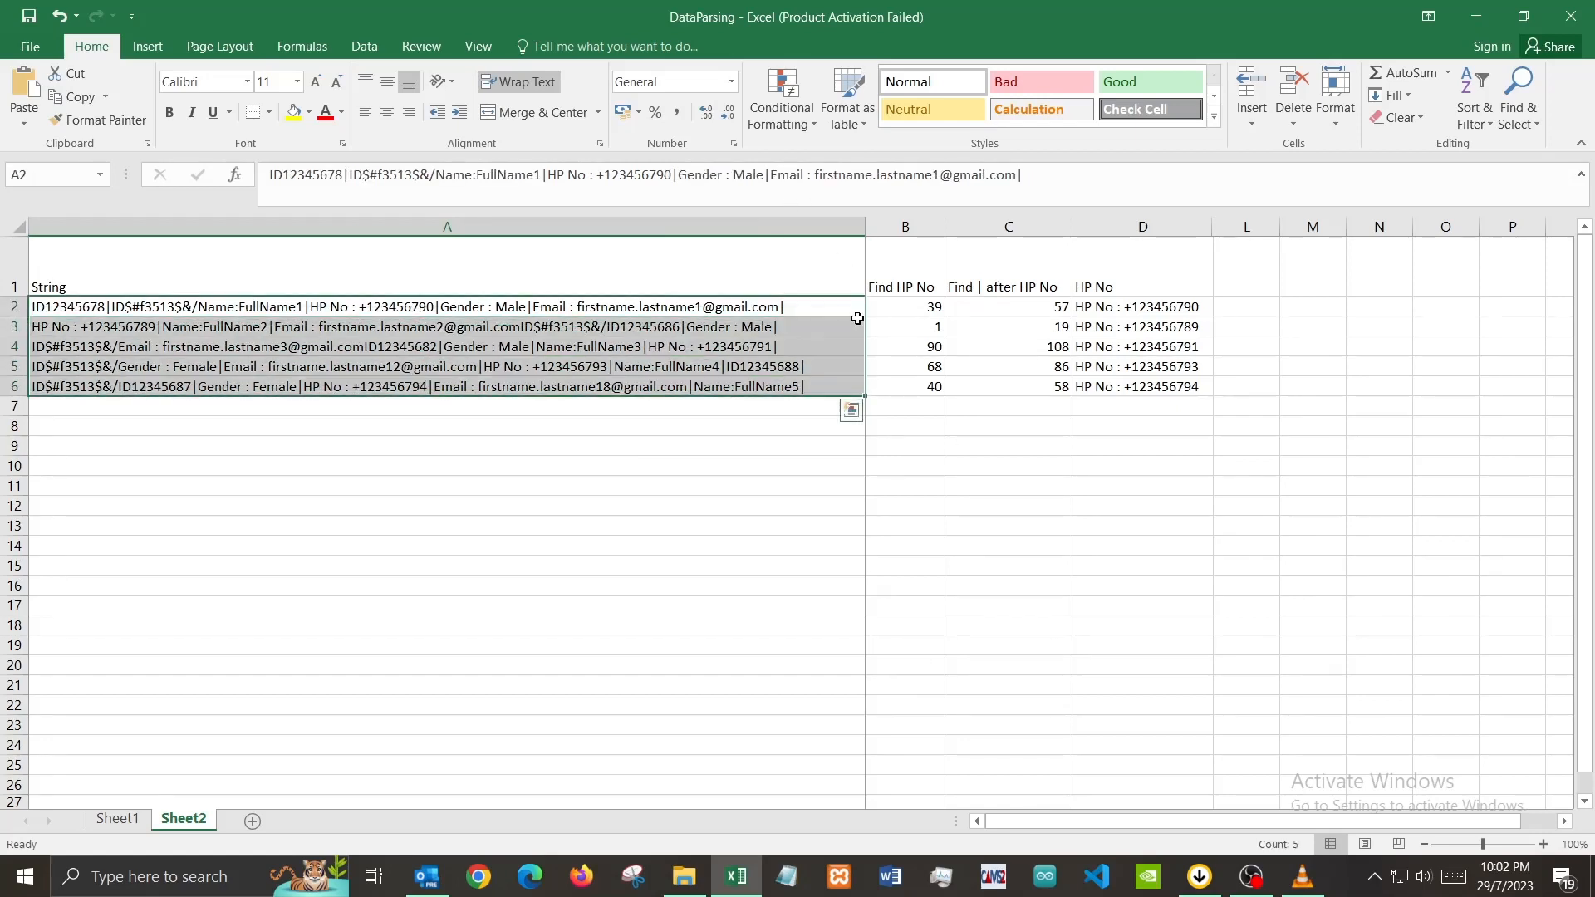
click(894, 273)
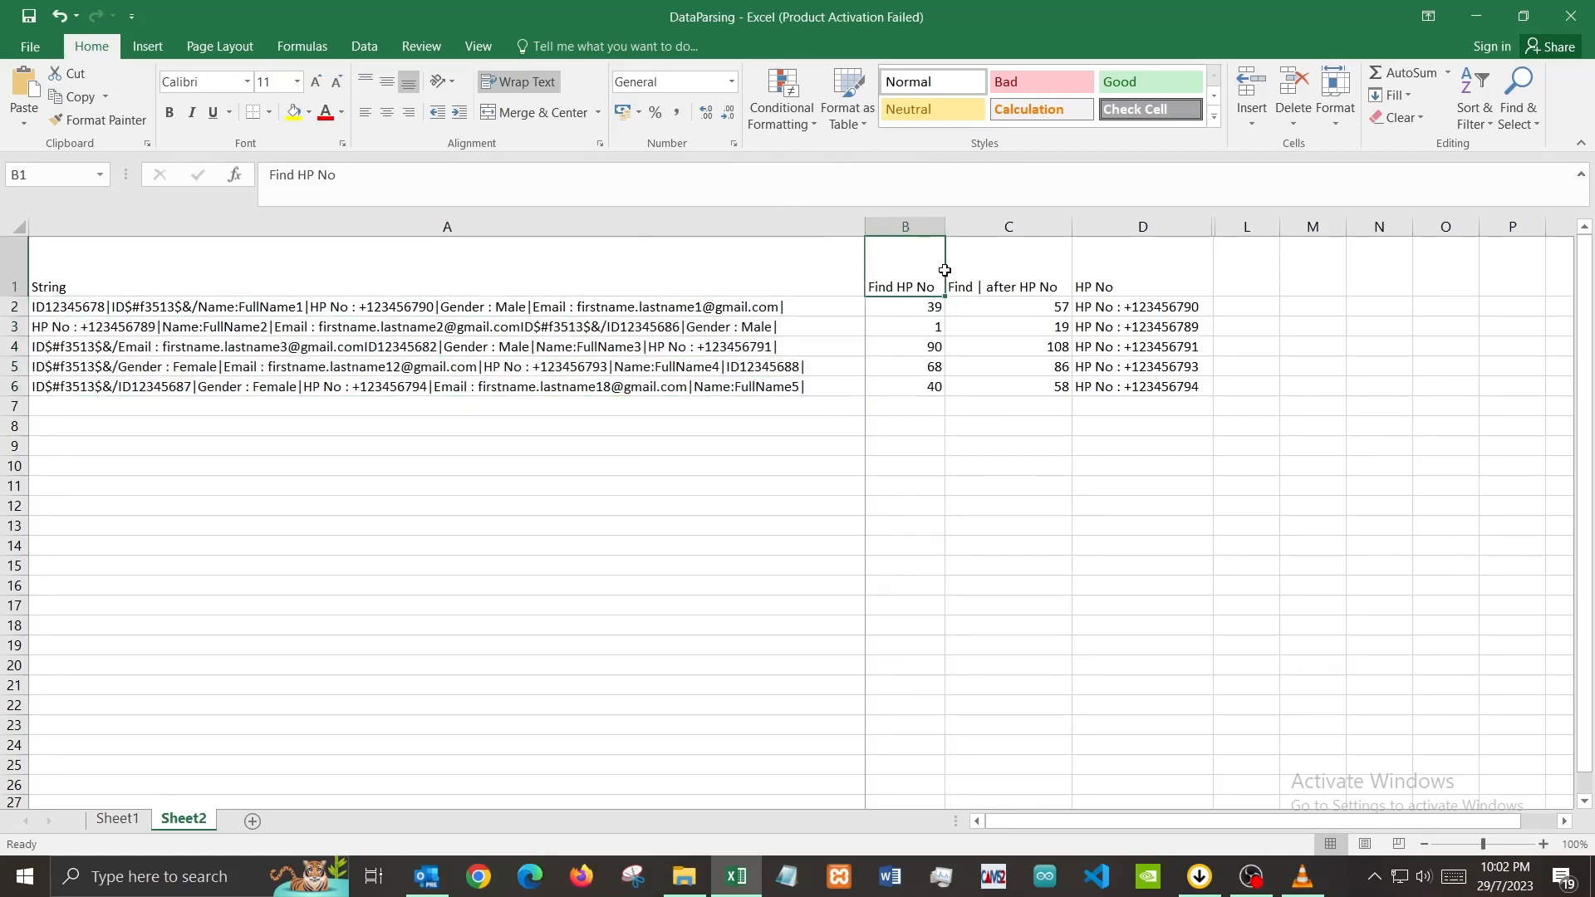
click(936, 307)
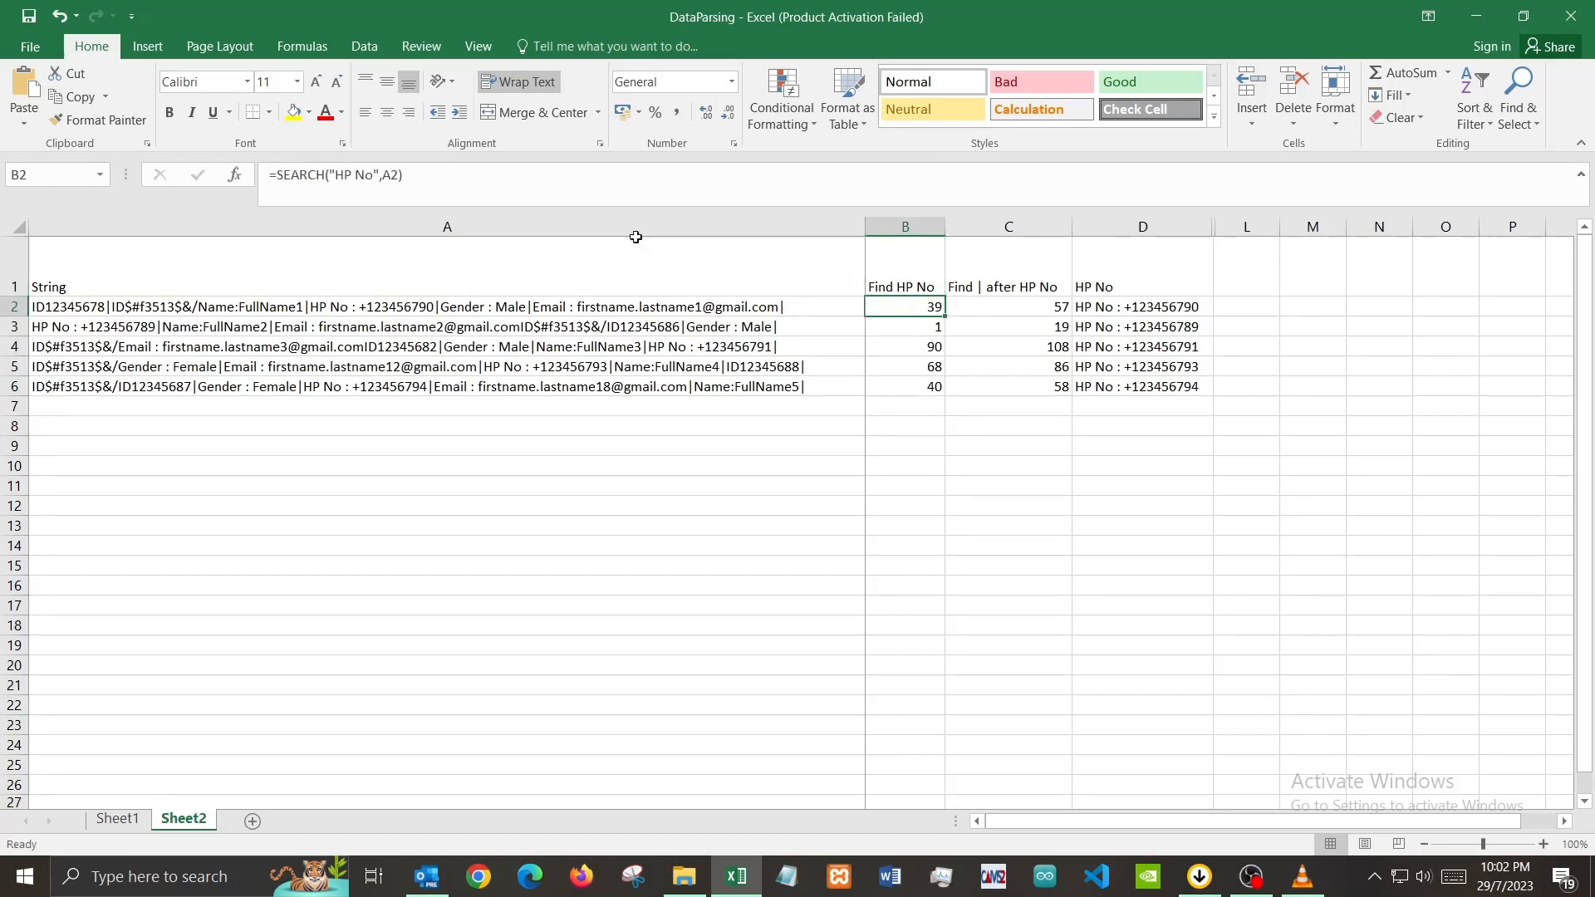
Examine the find_text and within_text arguments of the SEARCH formula in B2.
click(321, 173)
click(306, 229)
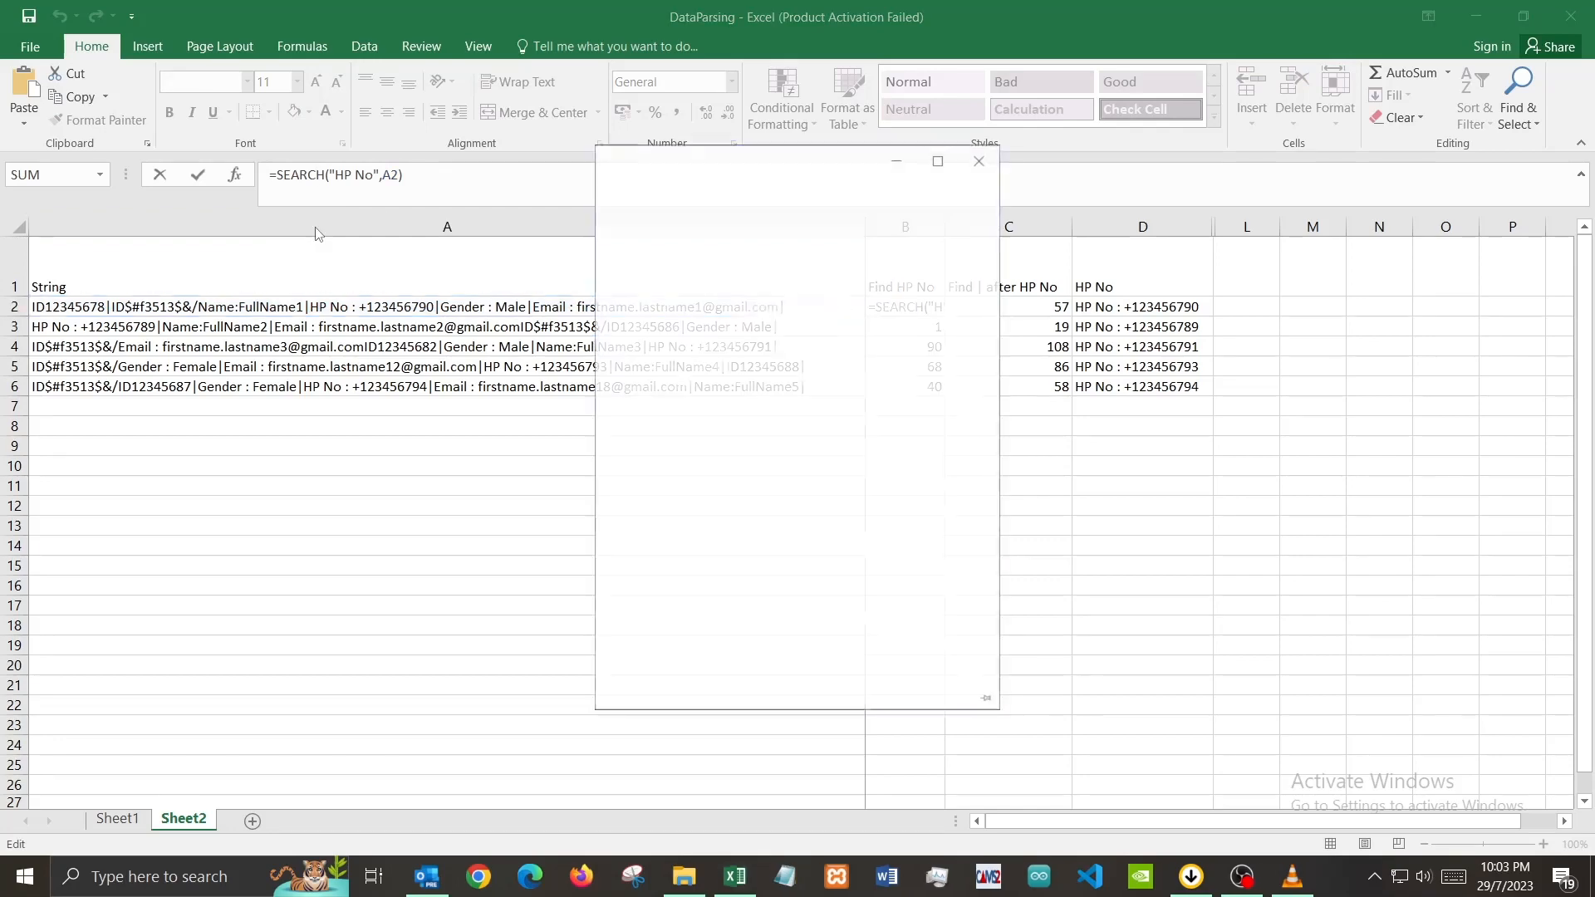
click(979, 160)
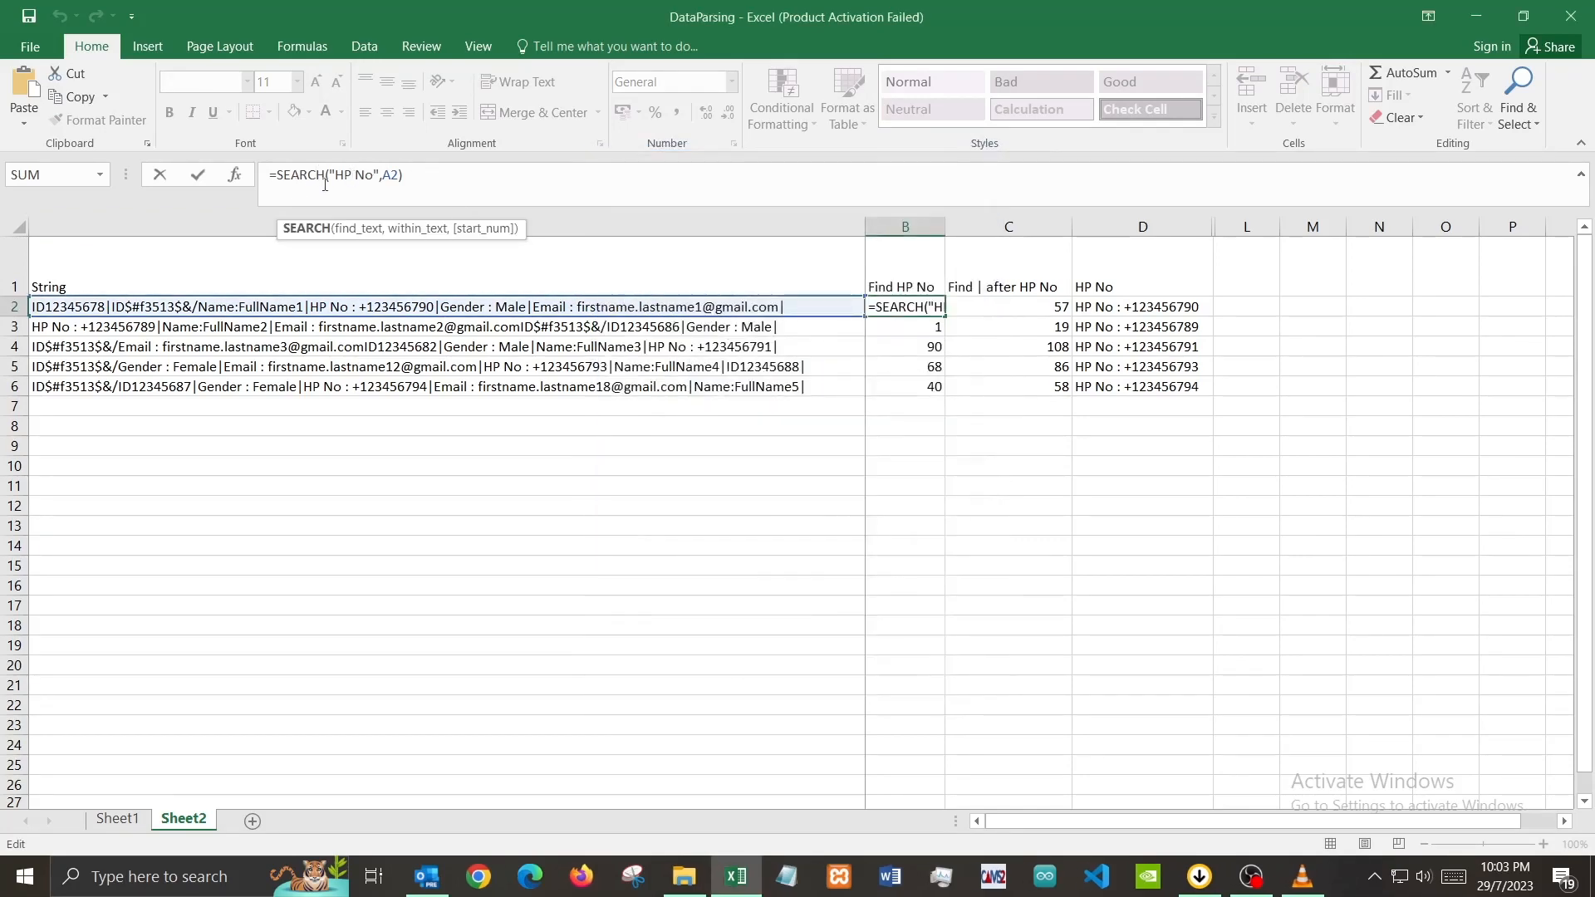
click(354, 235)
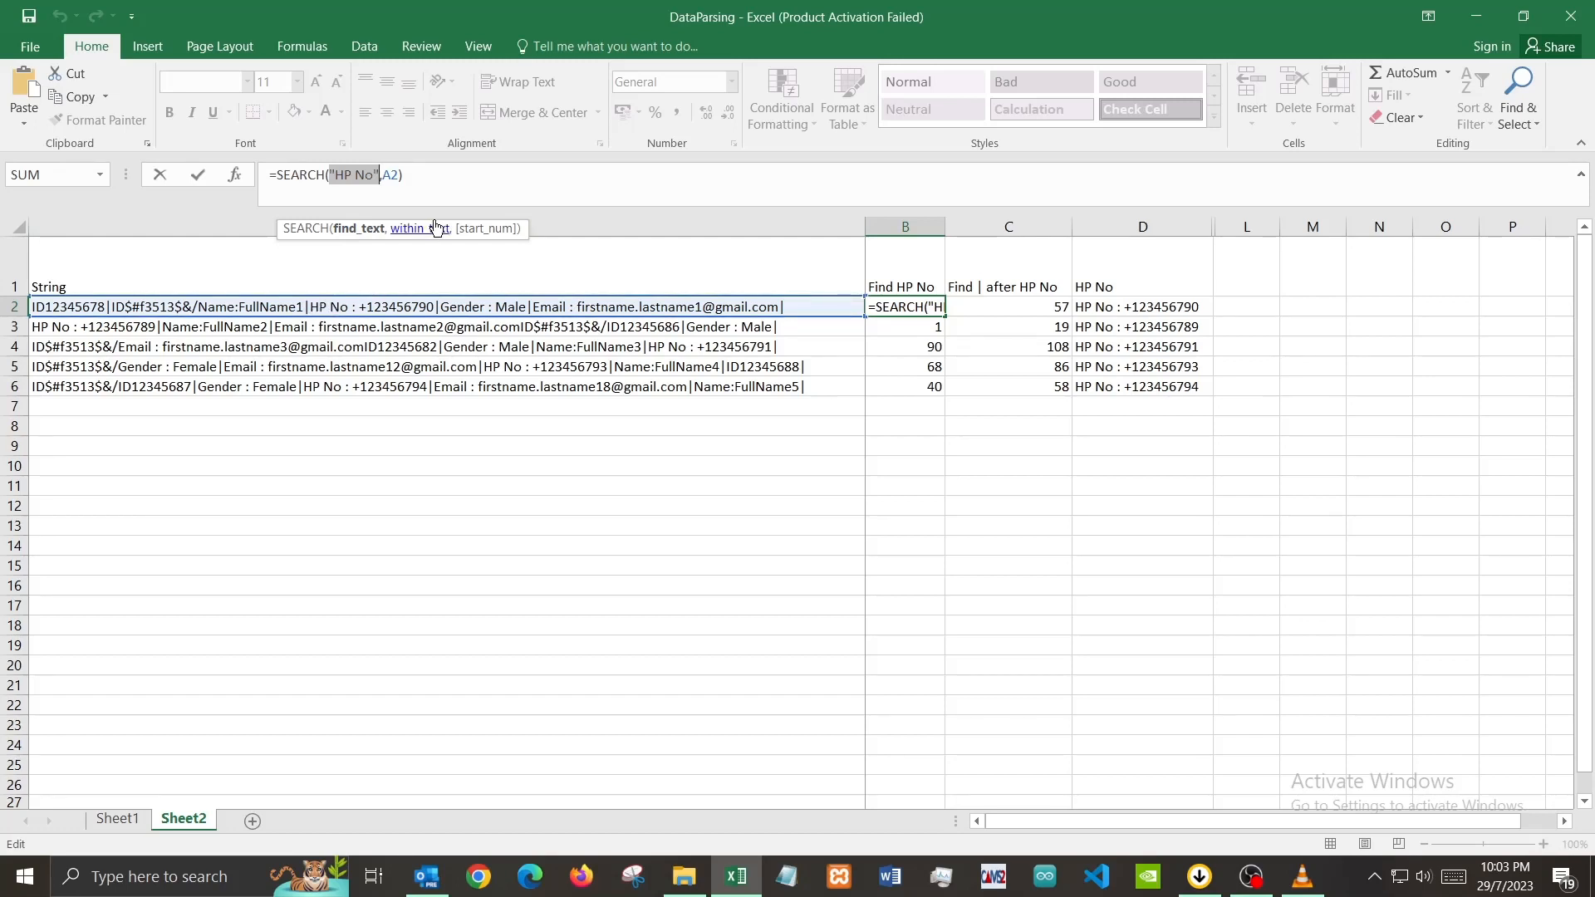
click(434, 229)
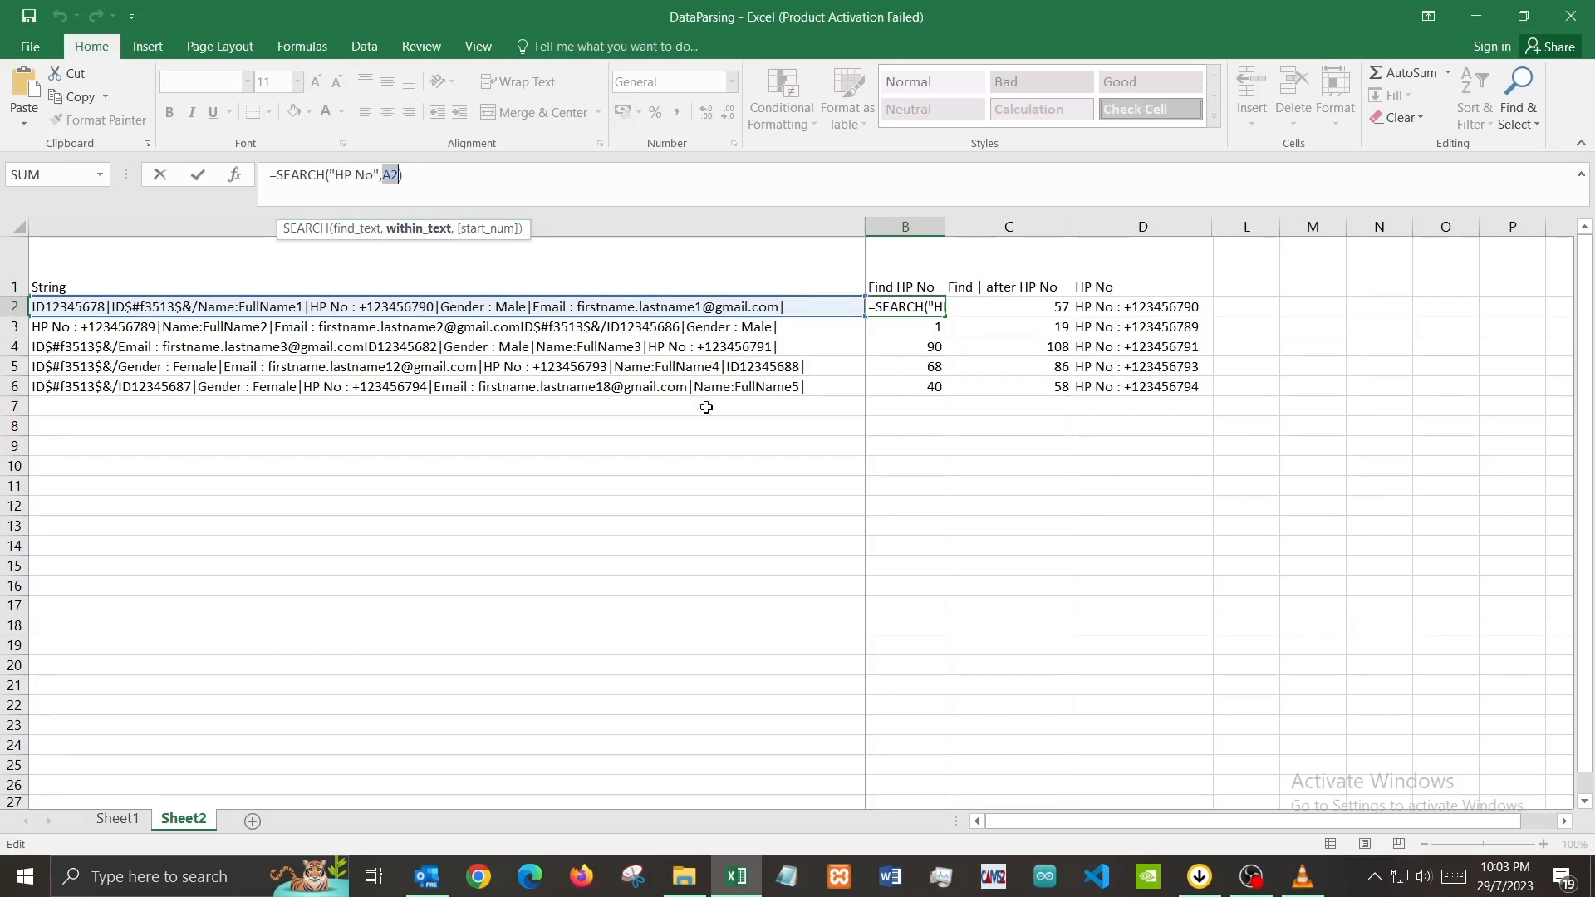
key(Return)
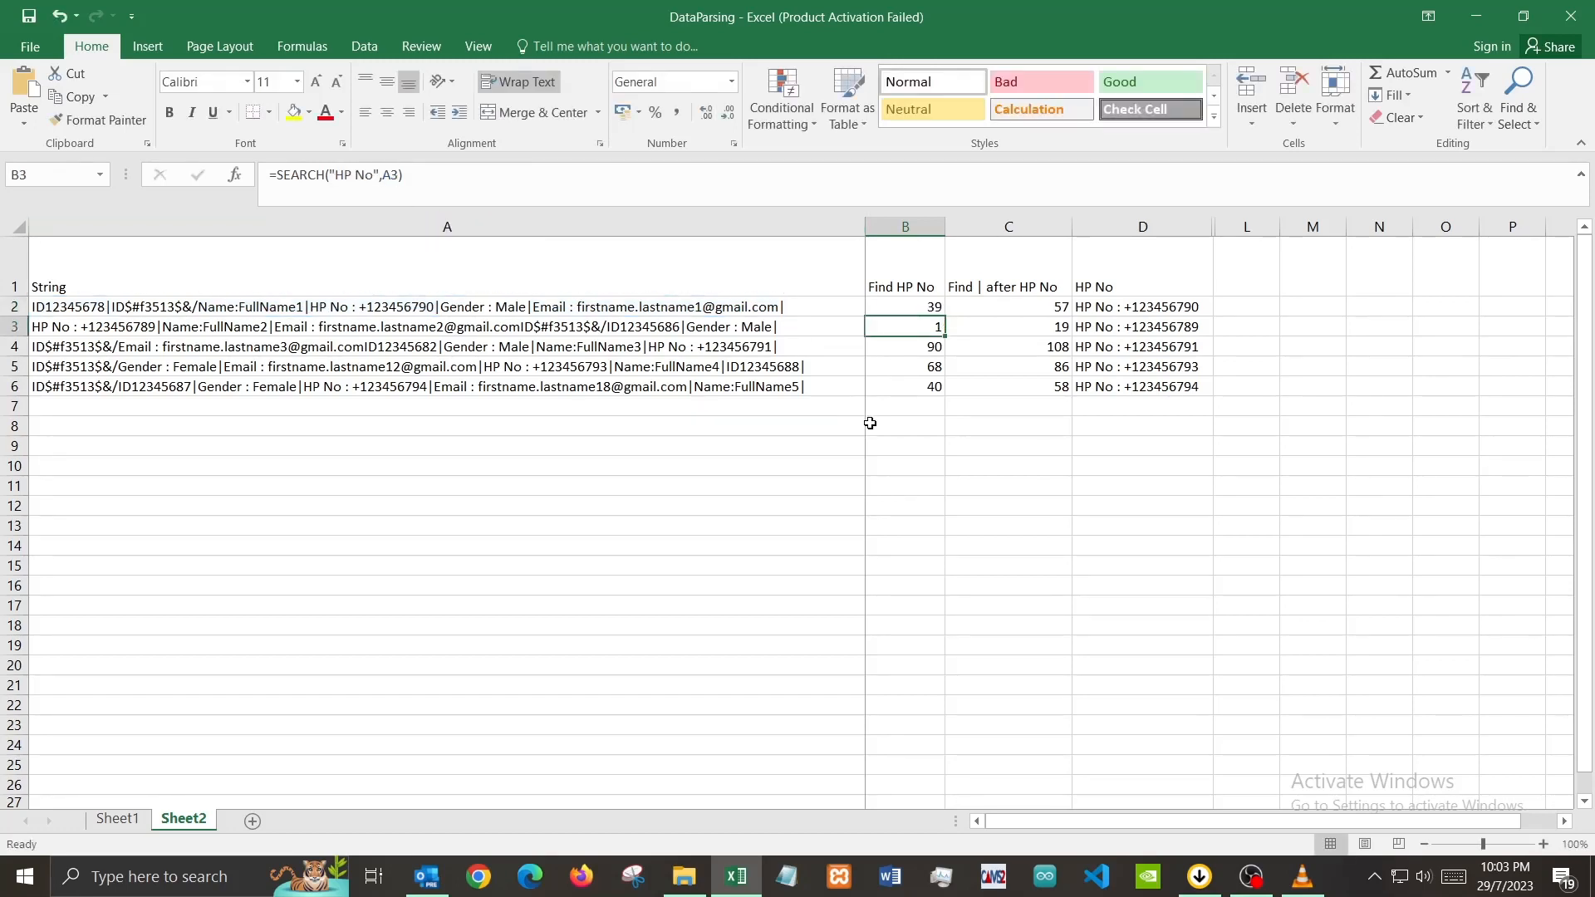
Review the Find HP No results in B2:B6 and locate the text HP No within the A2 string.
click(933, 314)
drag(934, 313, 934, 387)
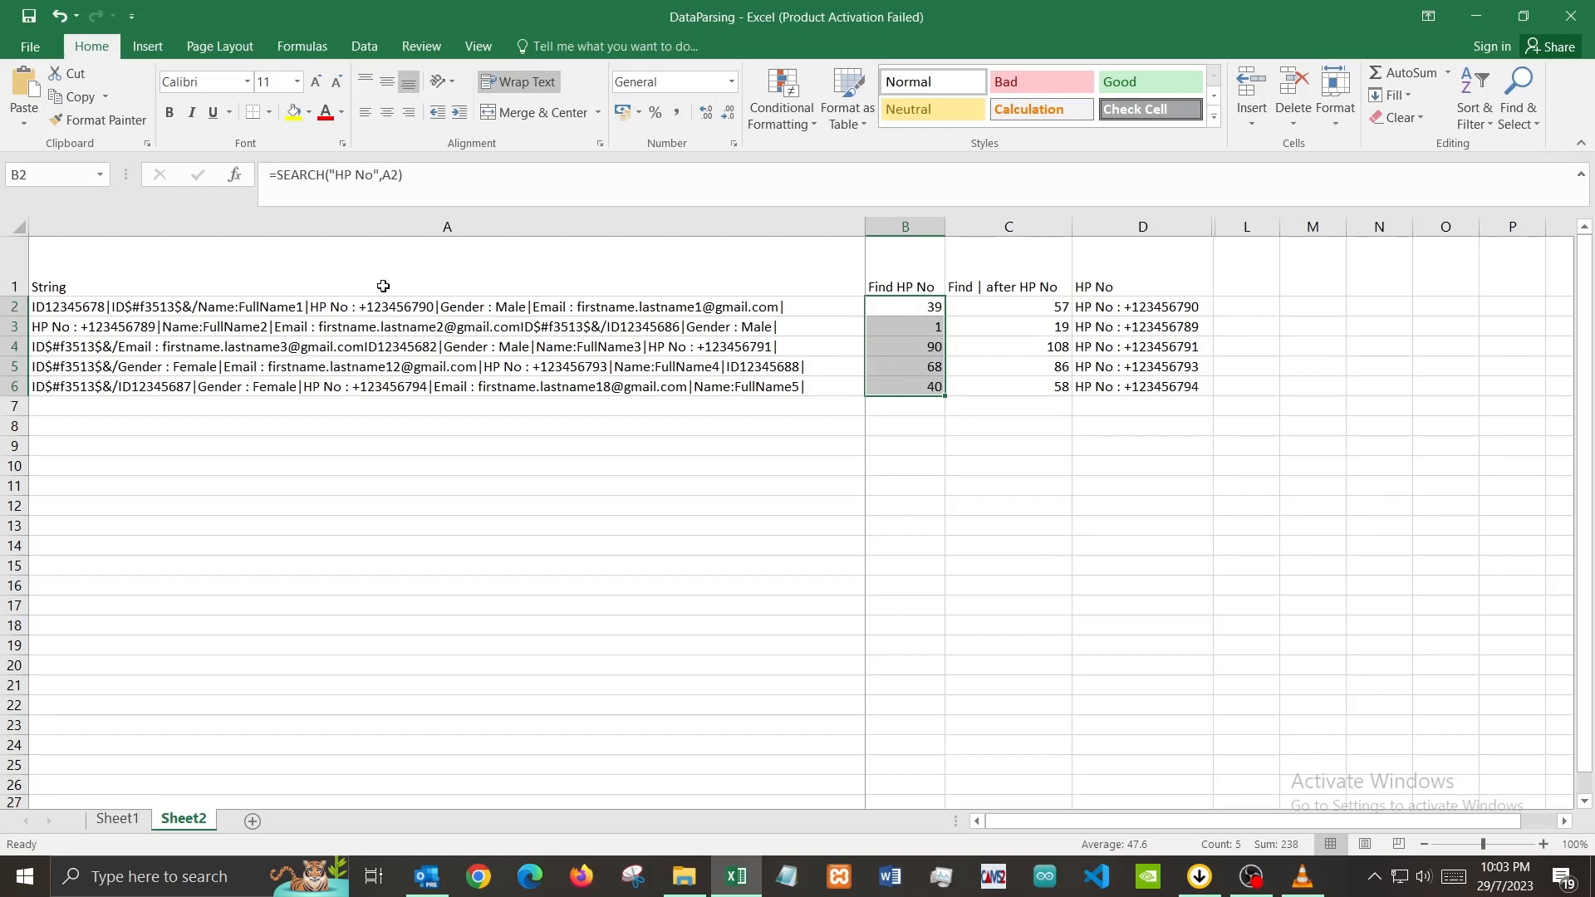
click(316, 304)
double_click(309, 304)
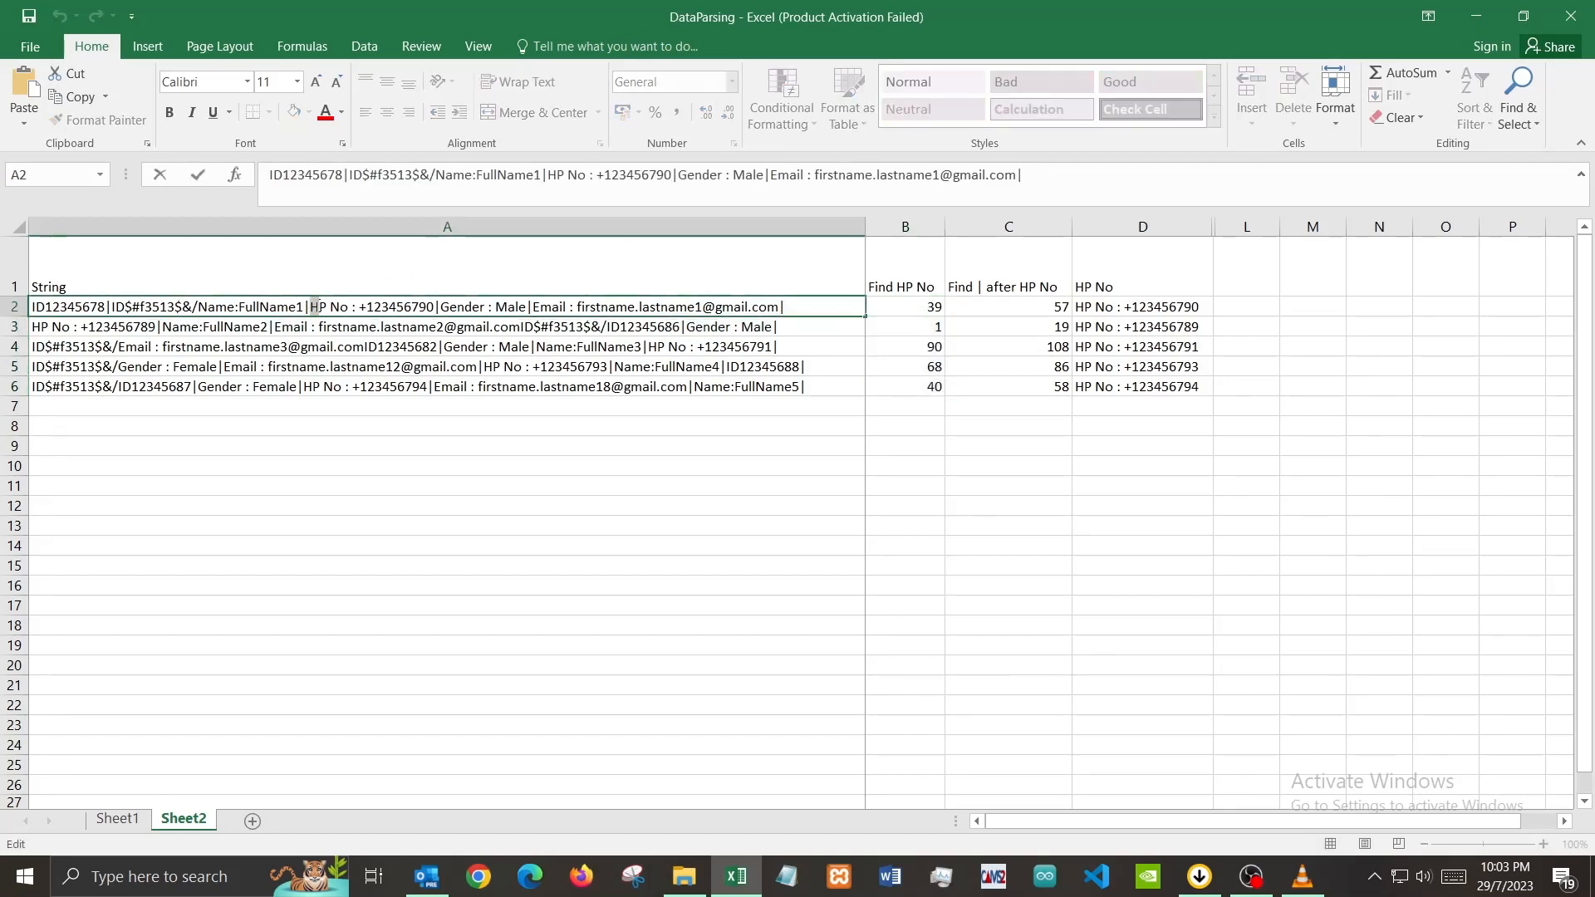
drag(312, 306, 348, 306)
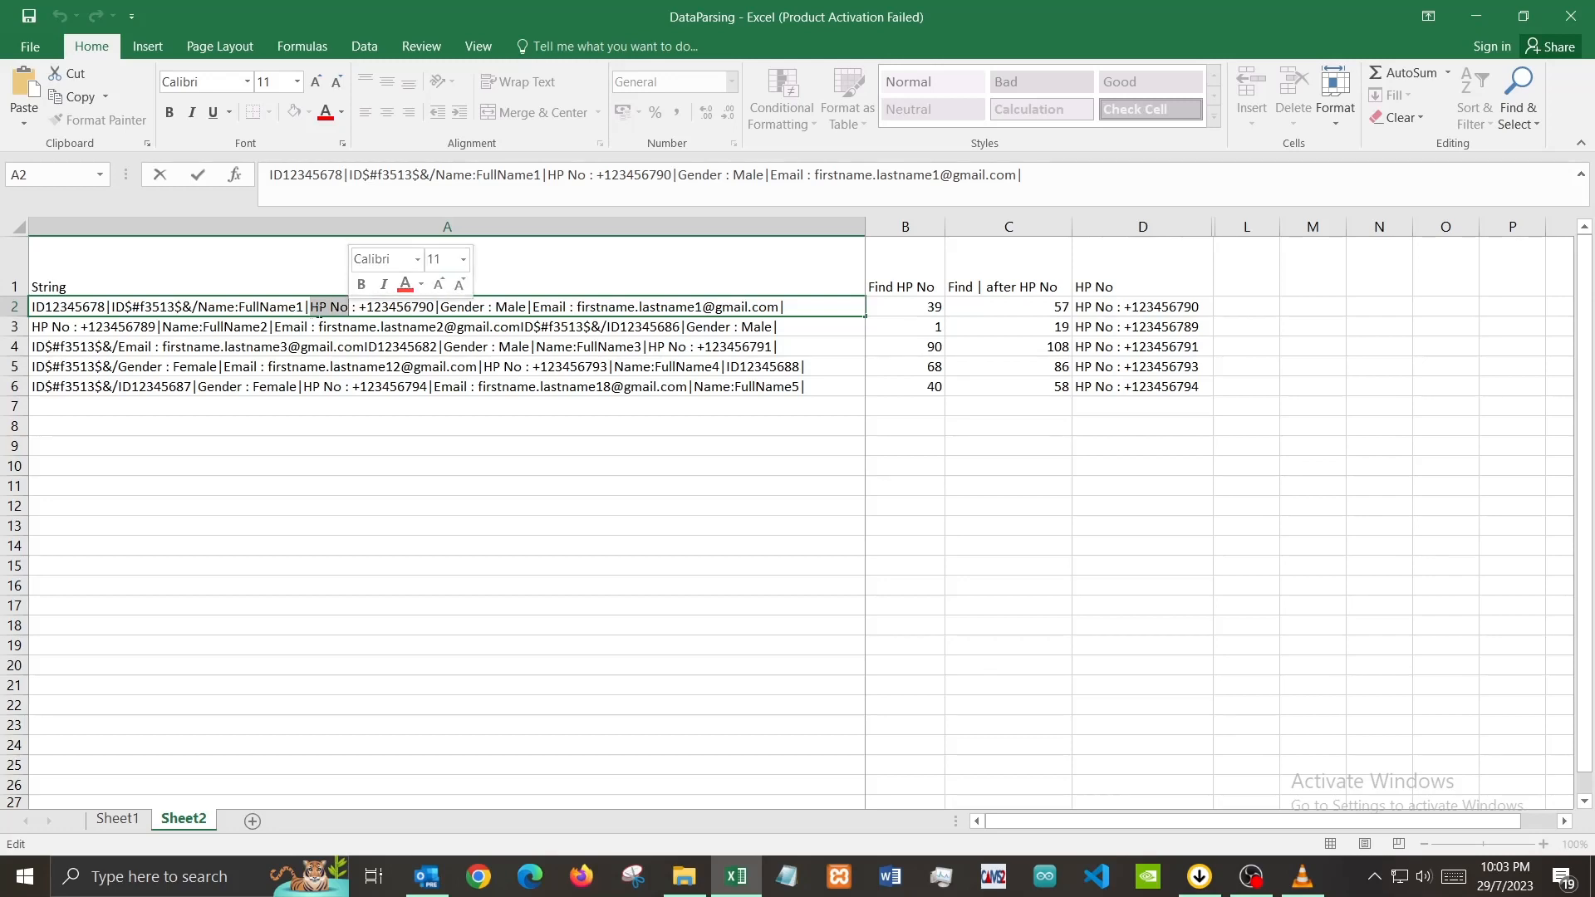
click(320, 306)
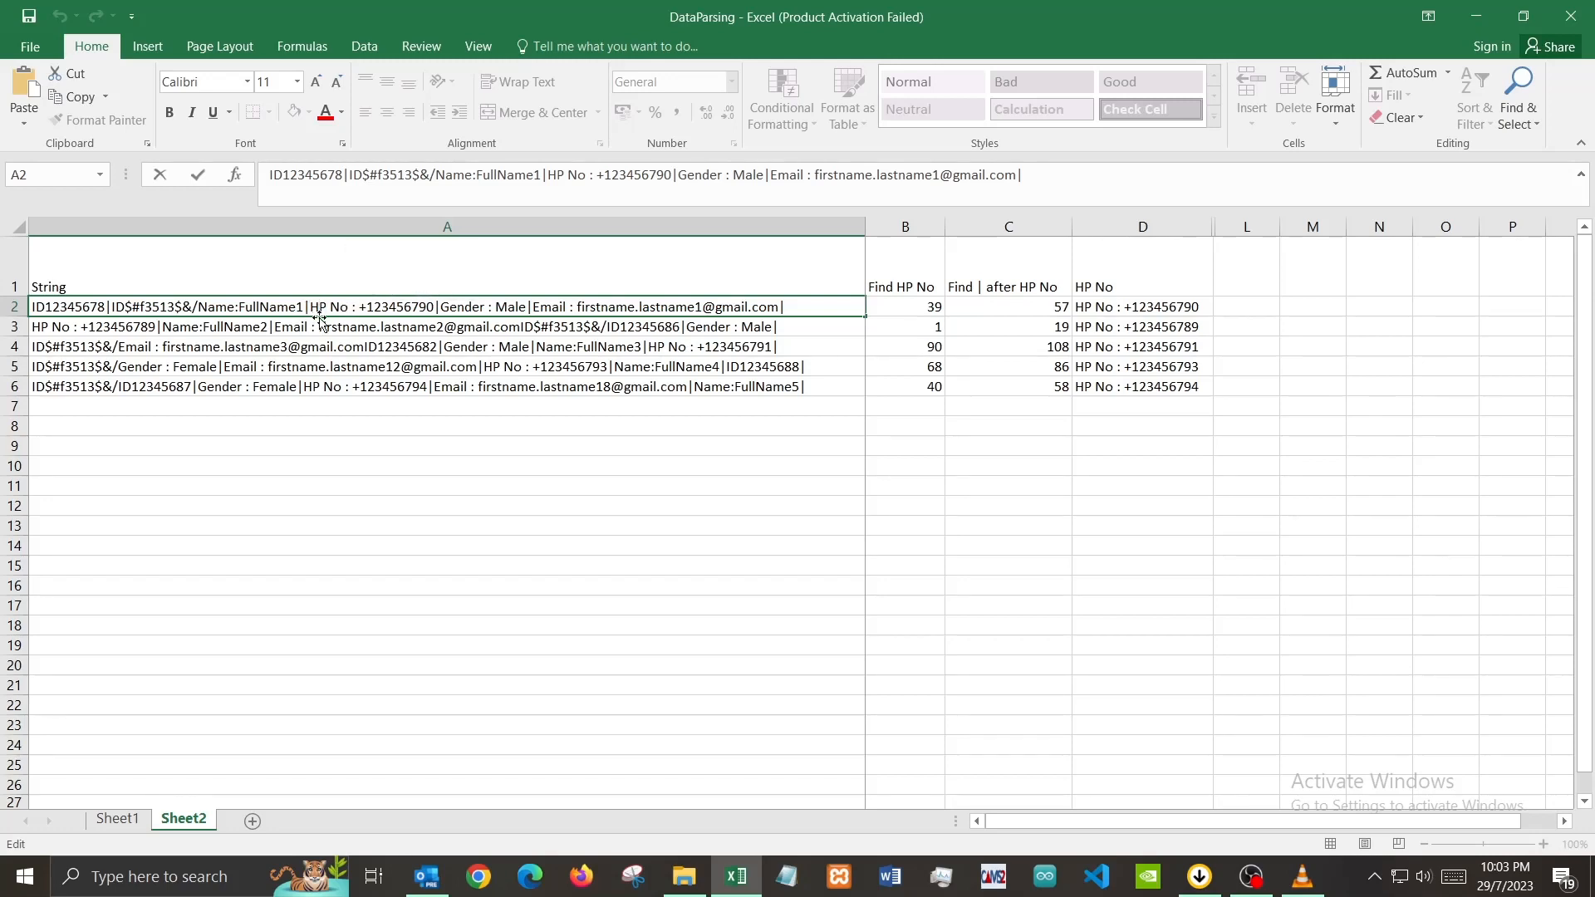
Check the strings in A3:A5 for their HP No positions against the Find HP No column.
click(40, 329)
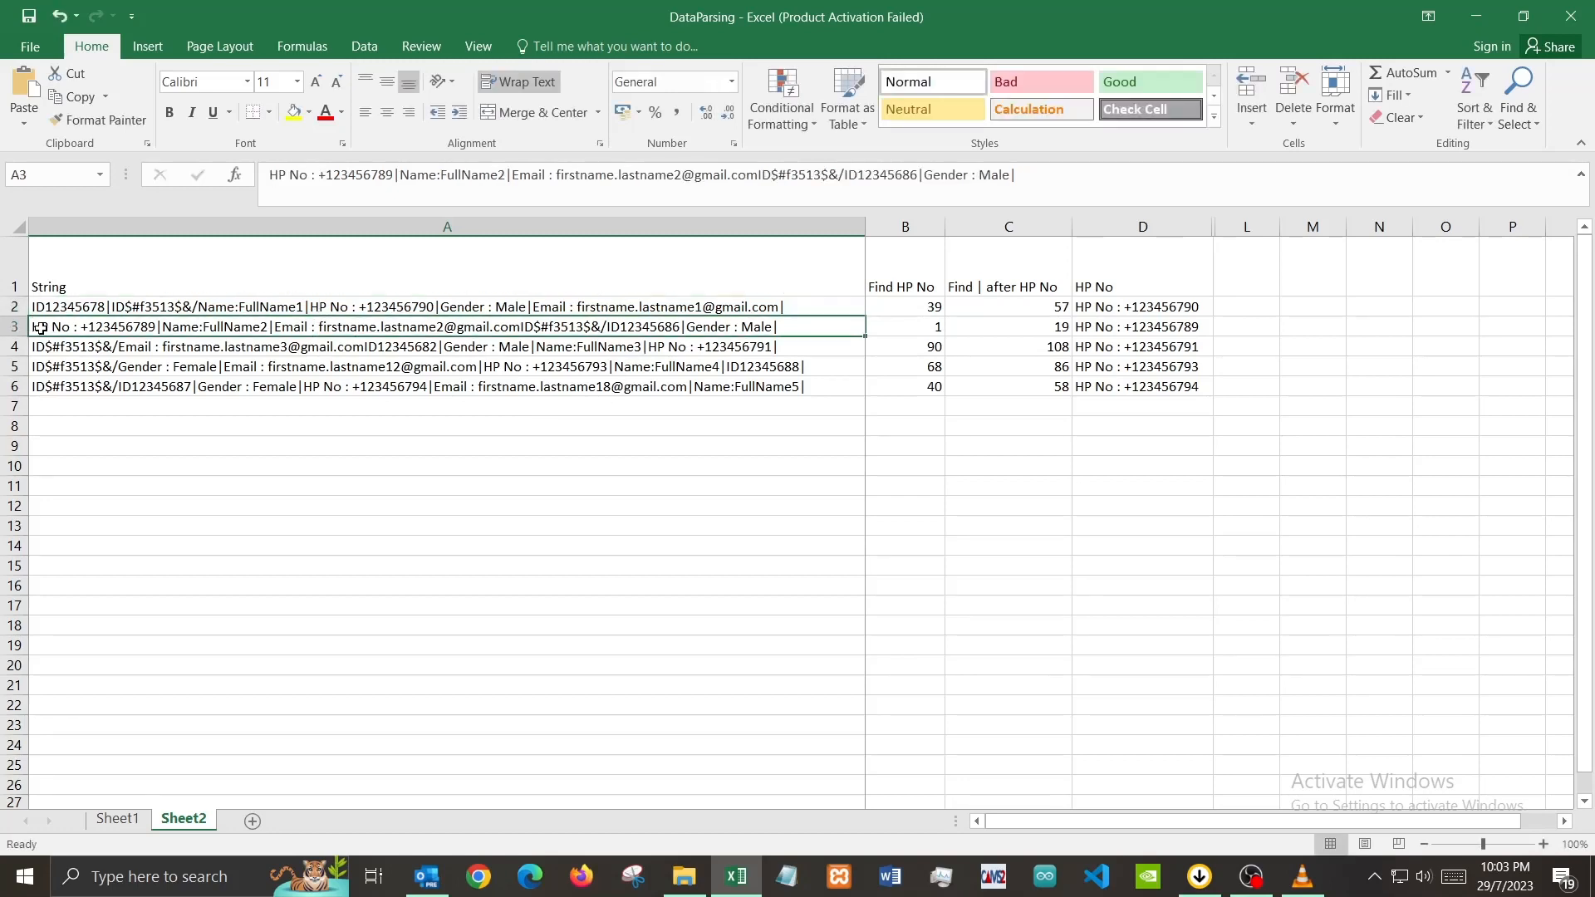
click(576, 346)
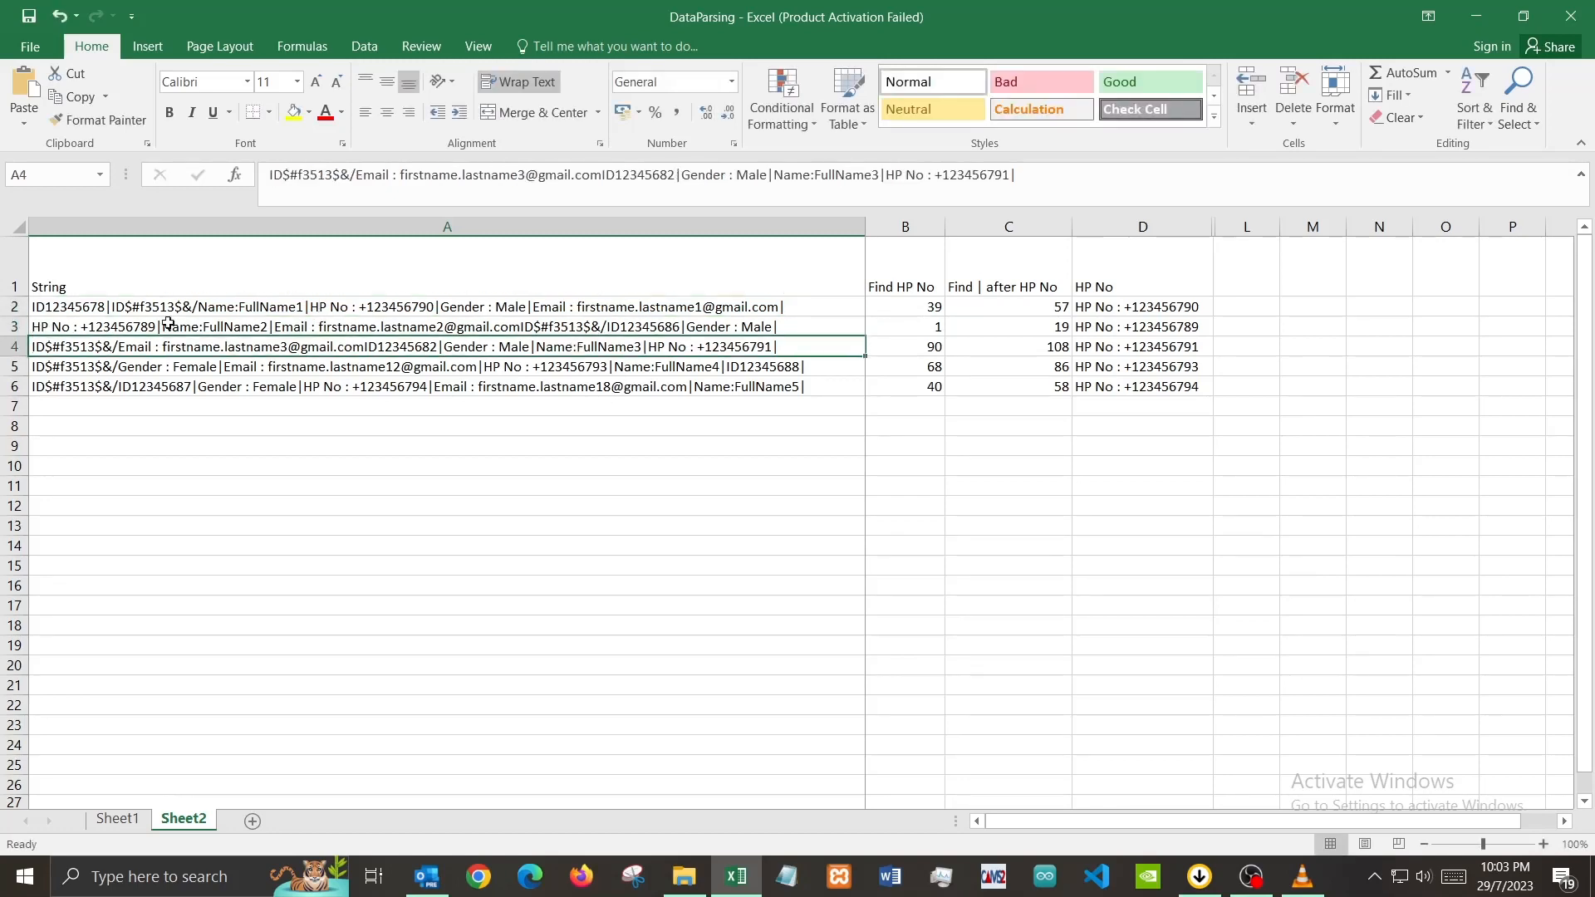
click(723, 365)
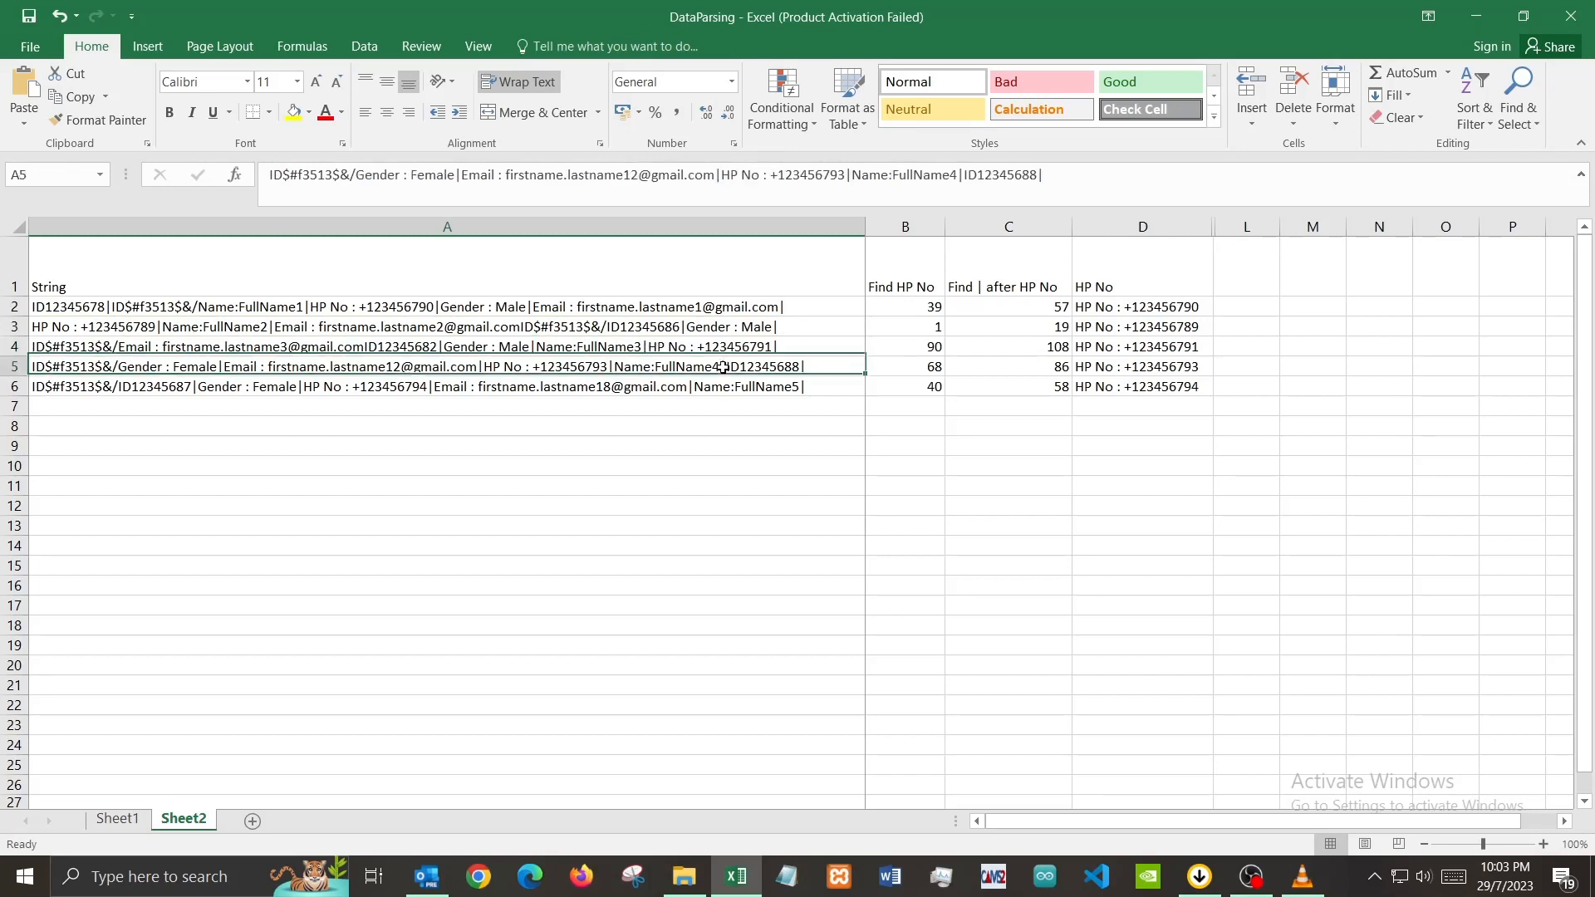
double_click(488, 366)
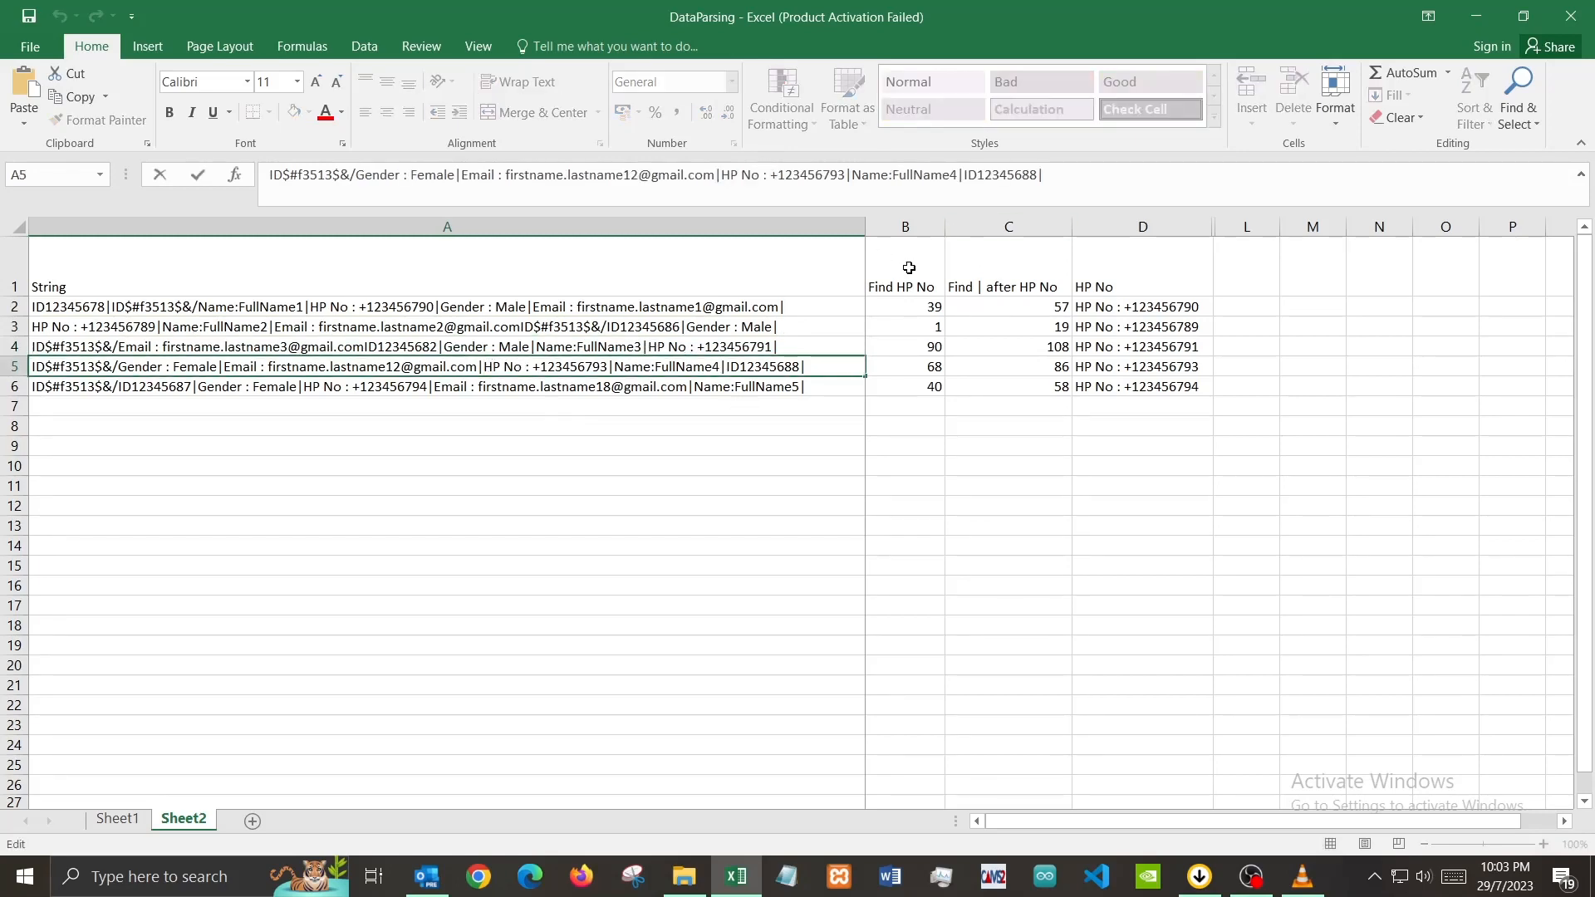
drag(909, 267, 913, 387)
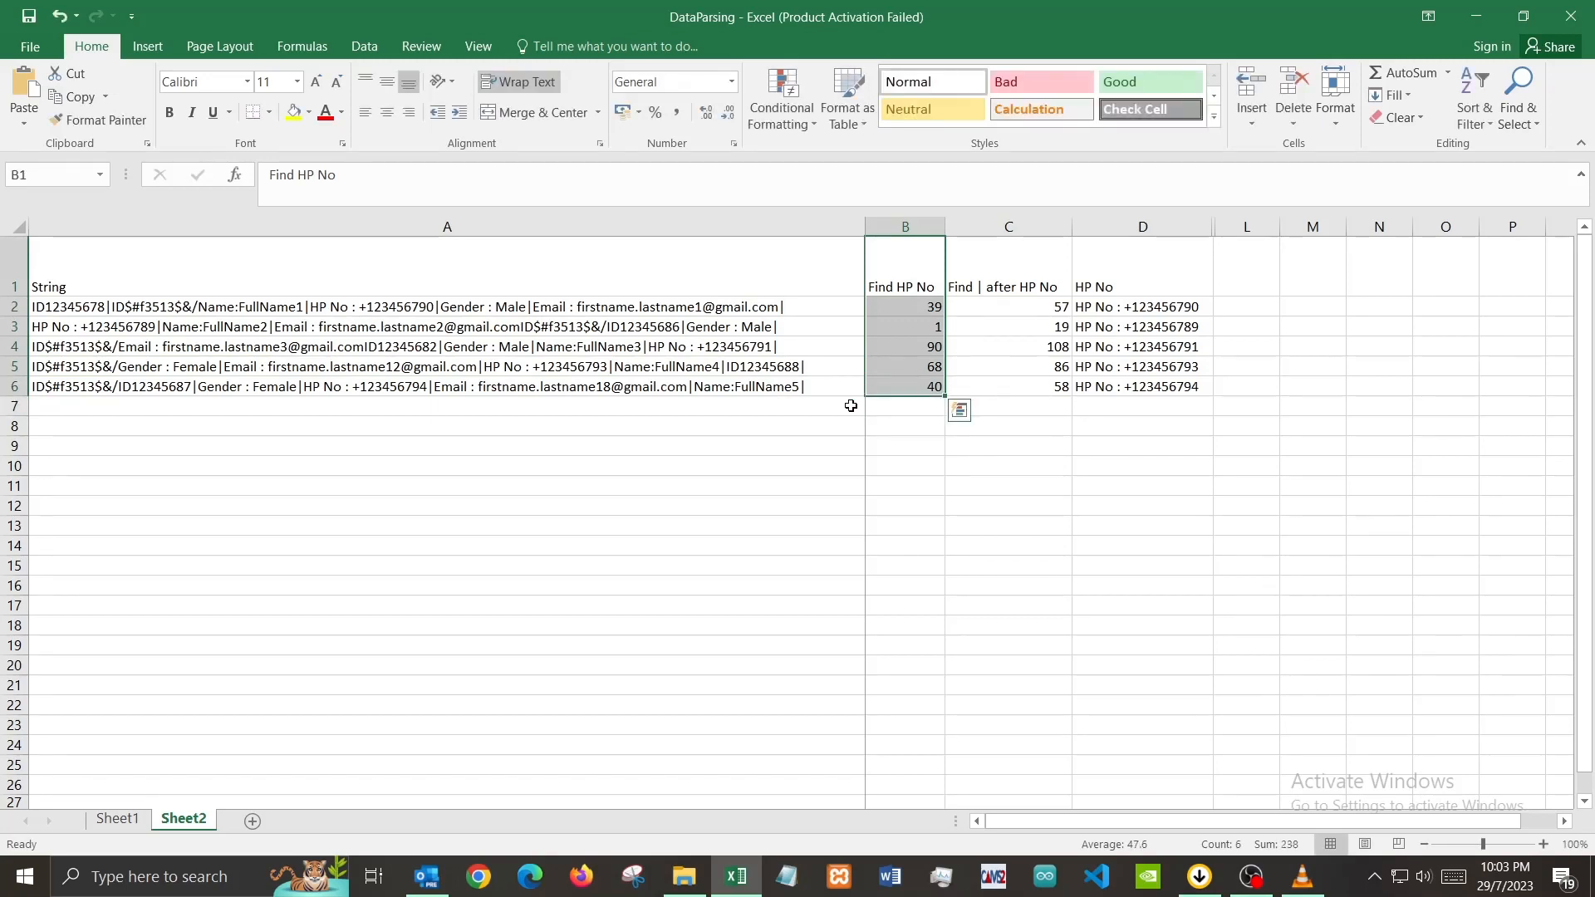
Inspect the C4 formula and trace the HP No field in A2 to its closing pipe, relating it to the Find | after HP No header.
click(988, 346)
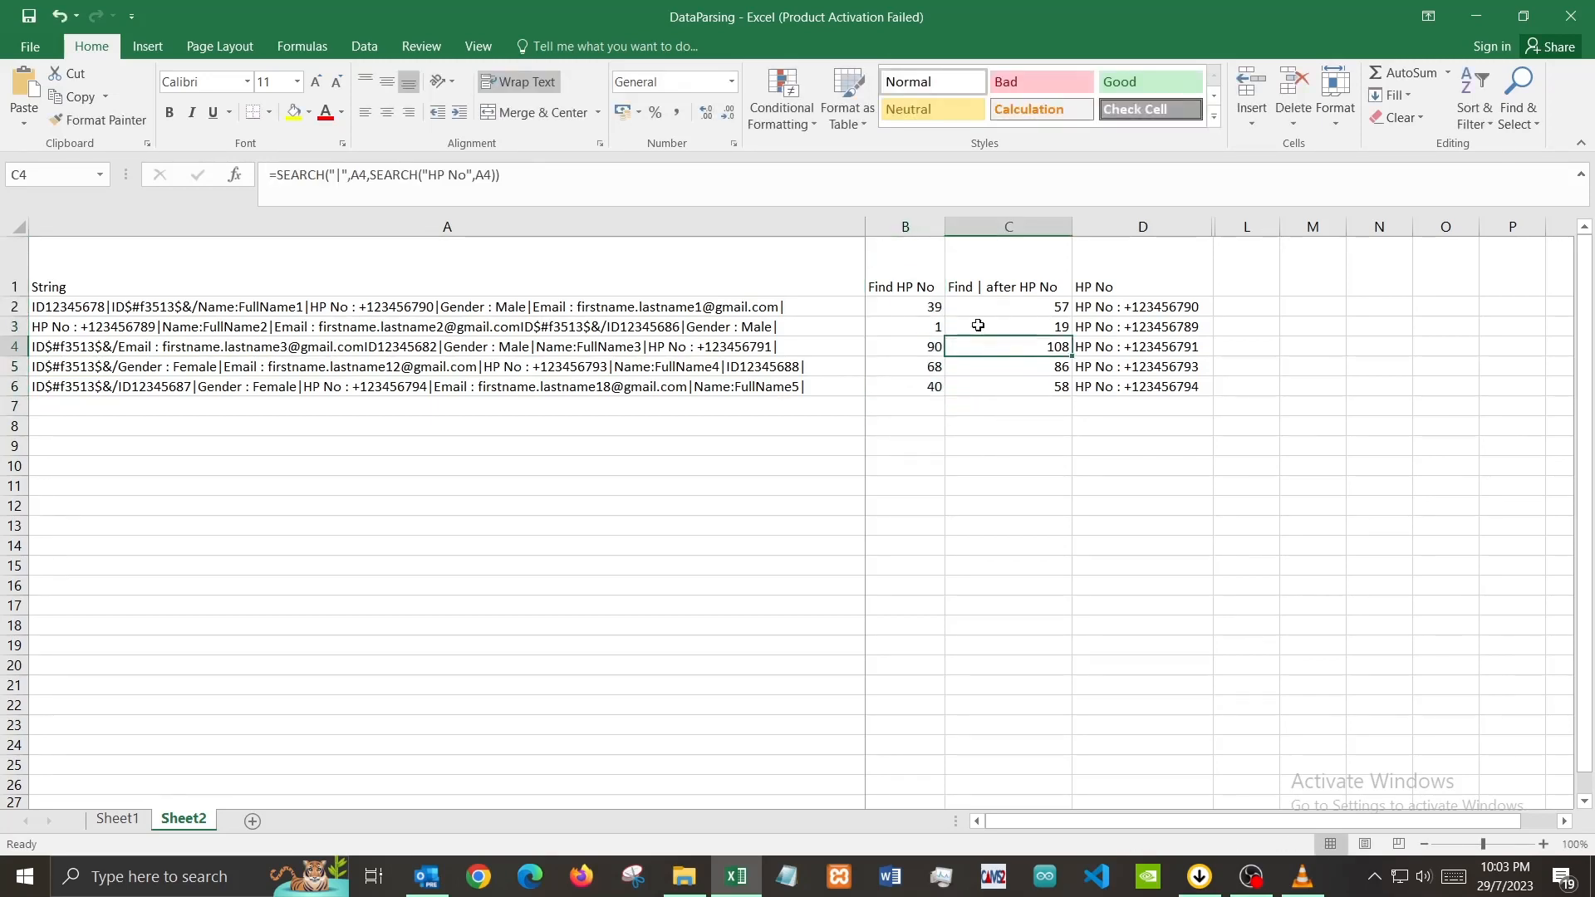
click(117, 310)
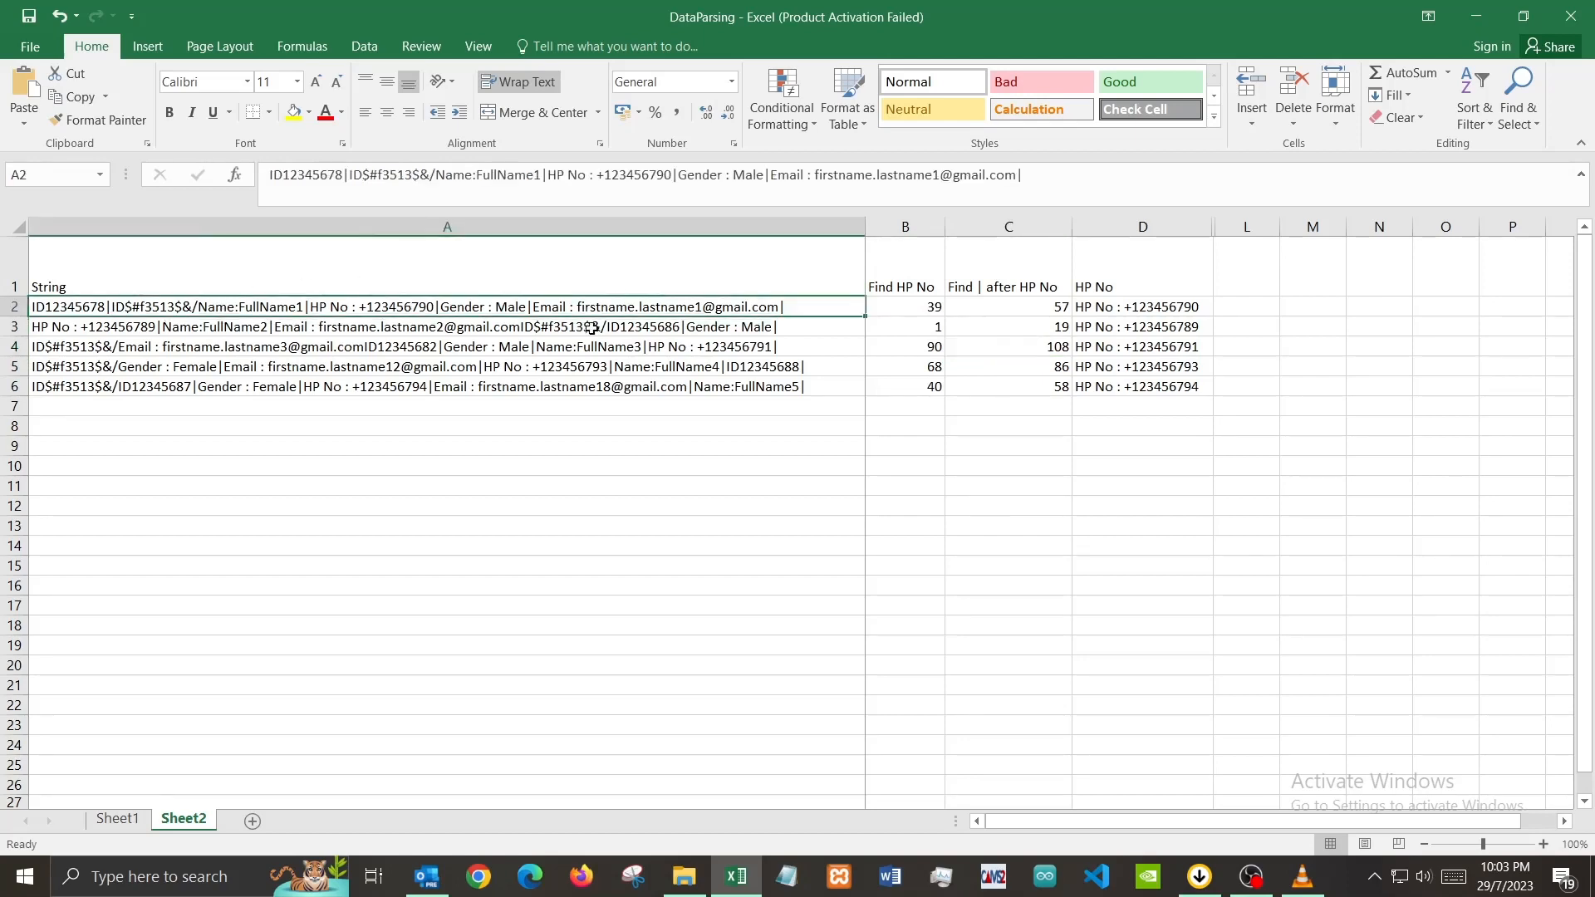
double_click(314, 309)
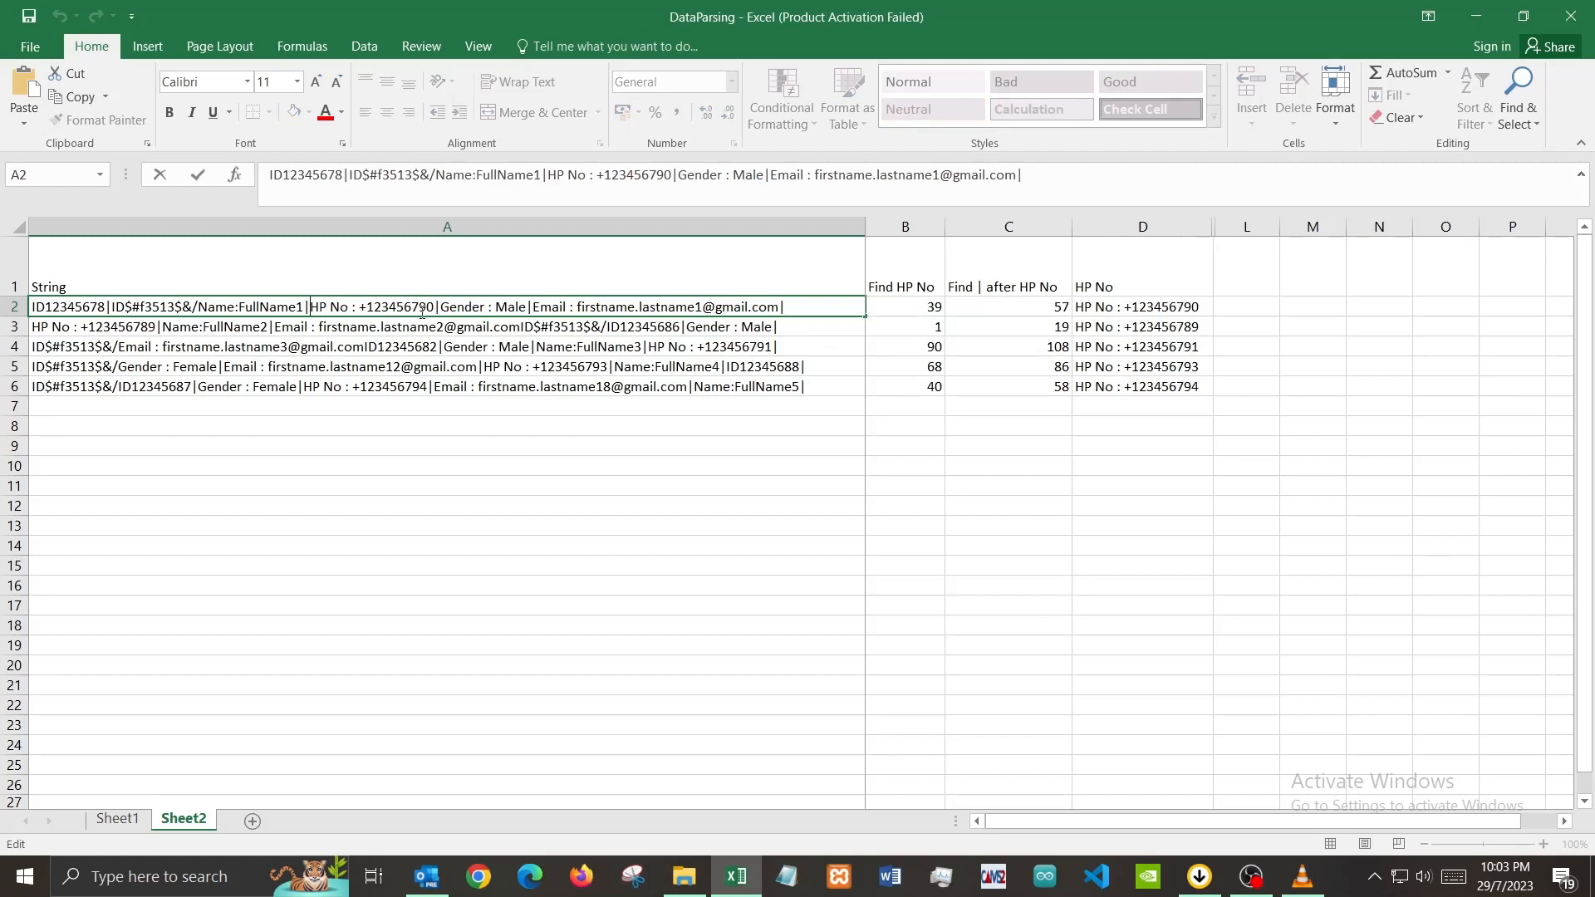
drag(313, 307, 360, 308)
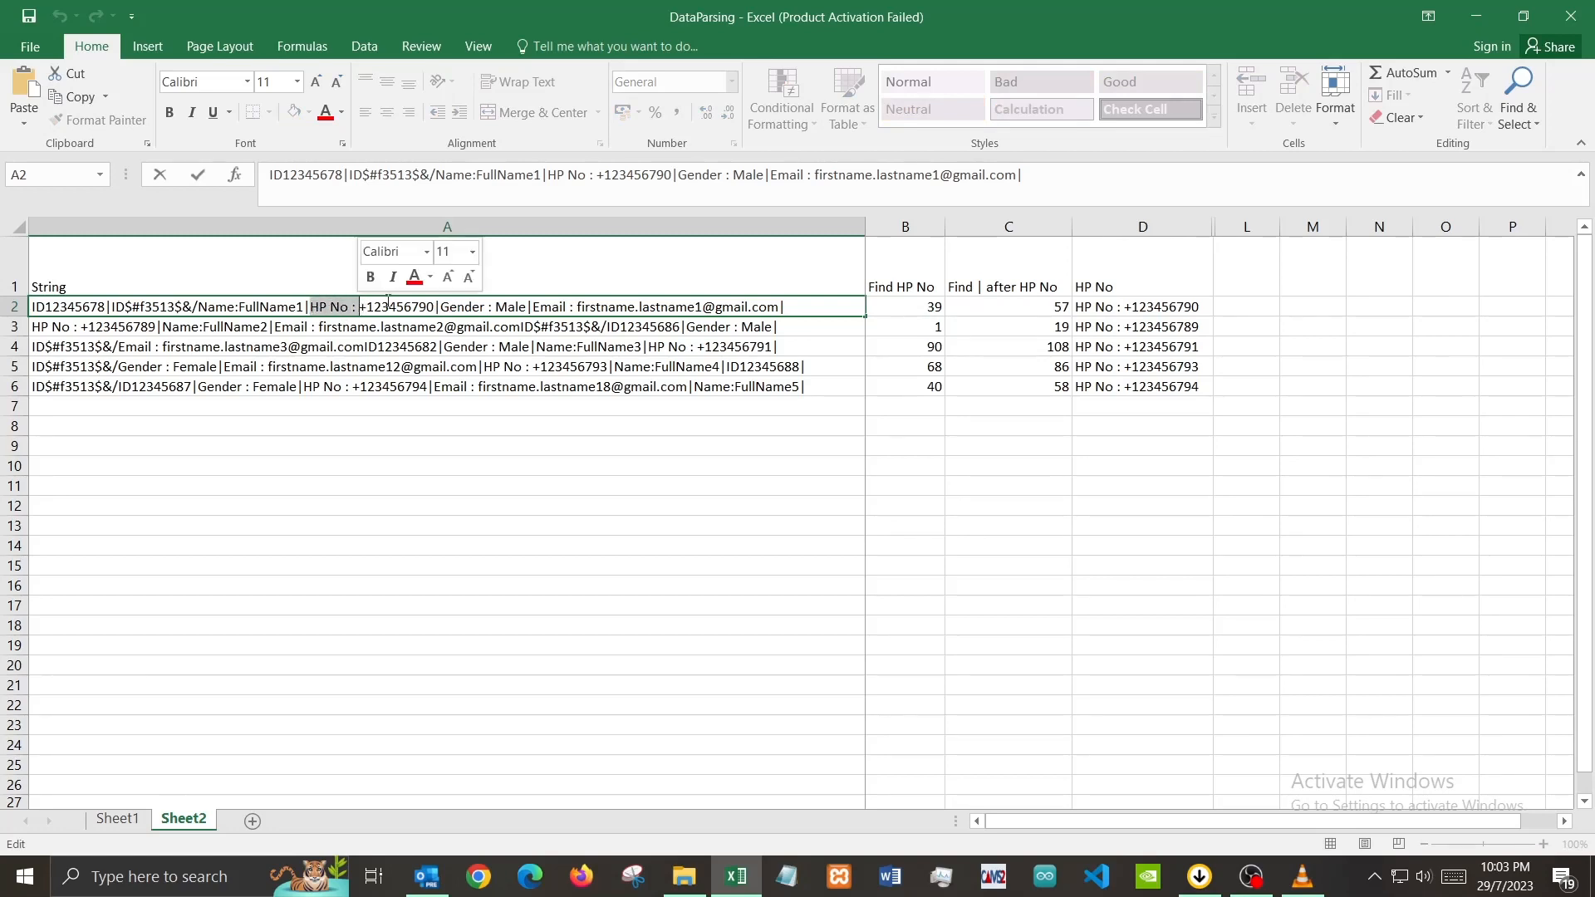
click(440, 306)
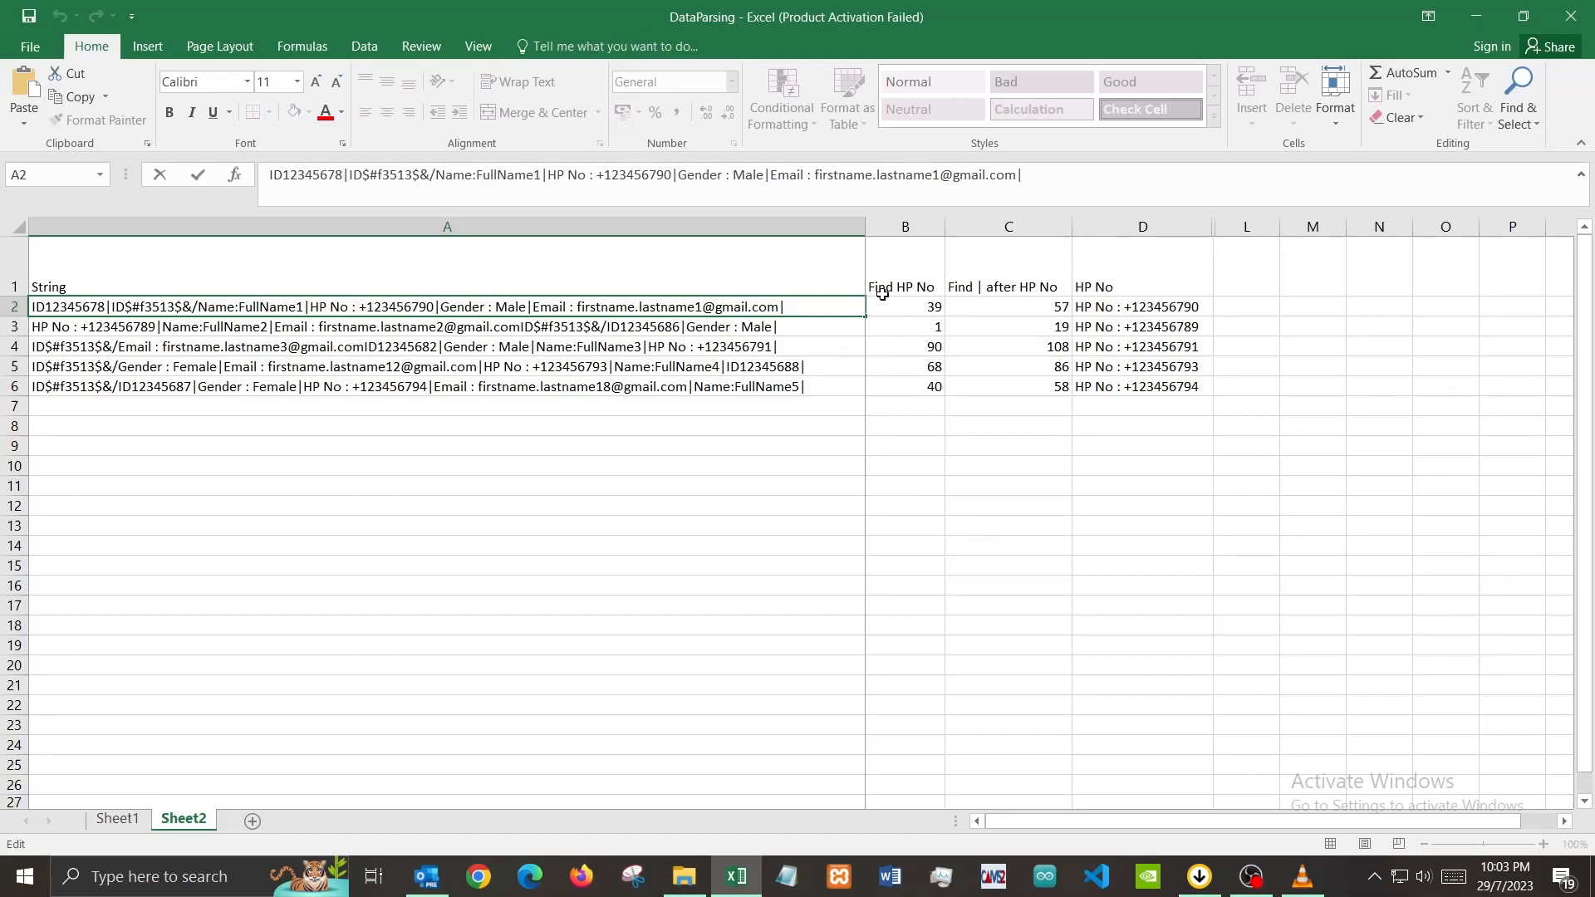
click(982, 289)
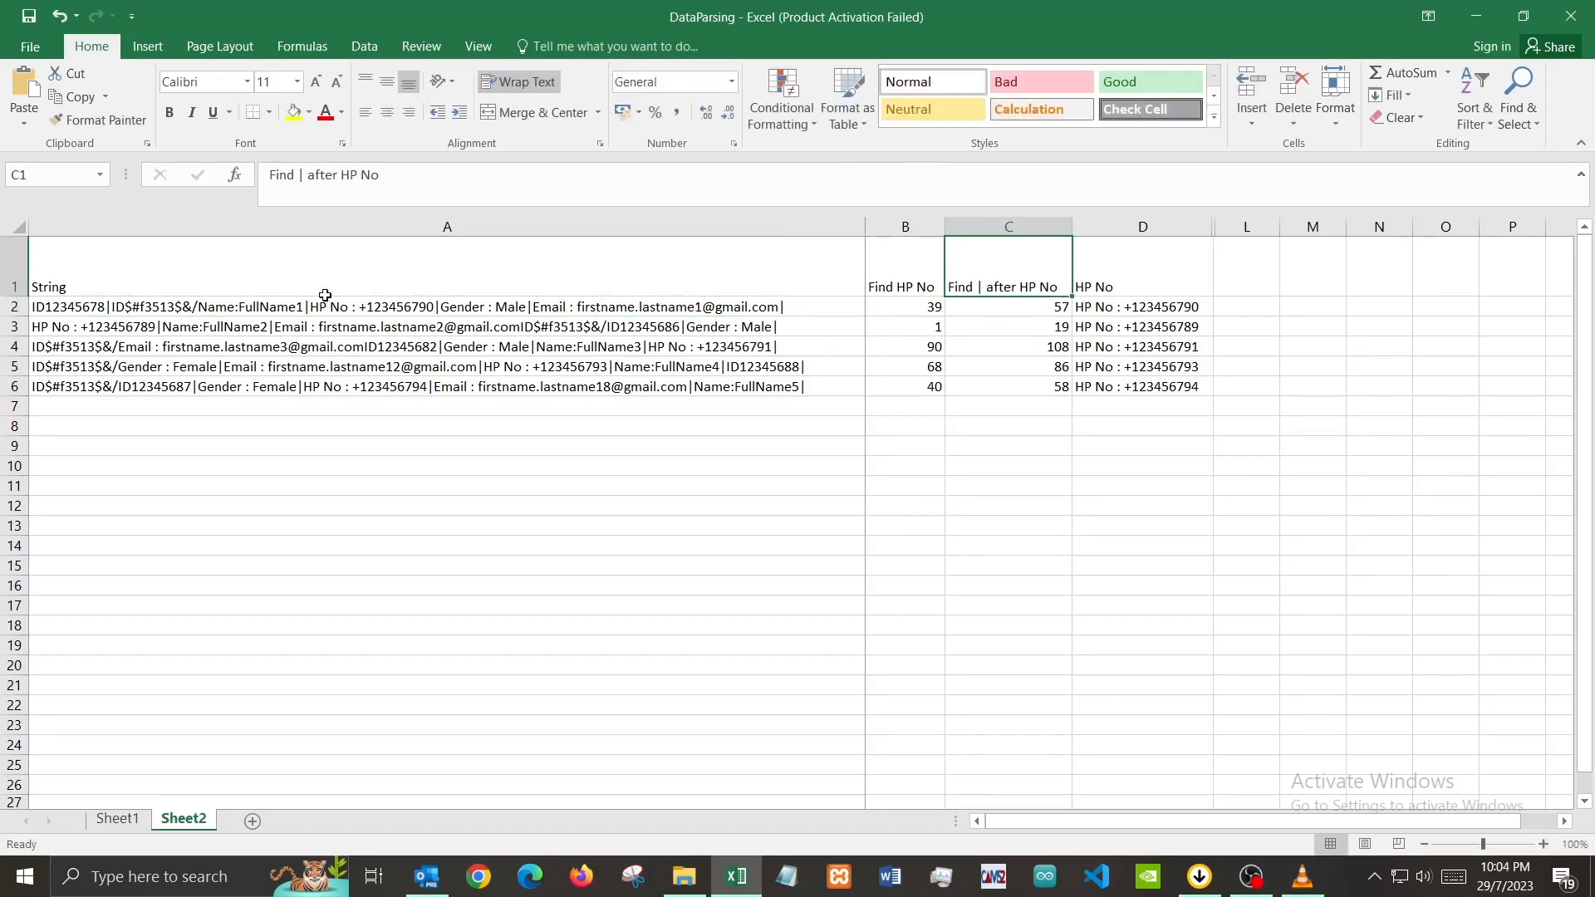
click(110, 309)
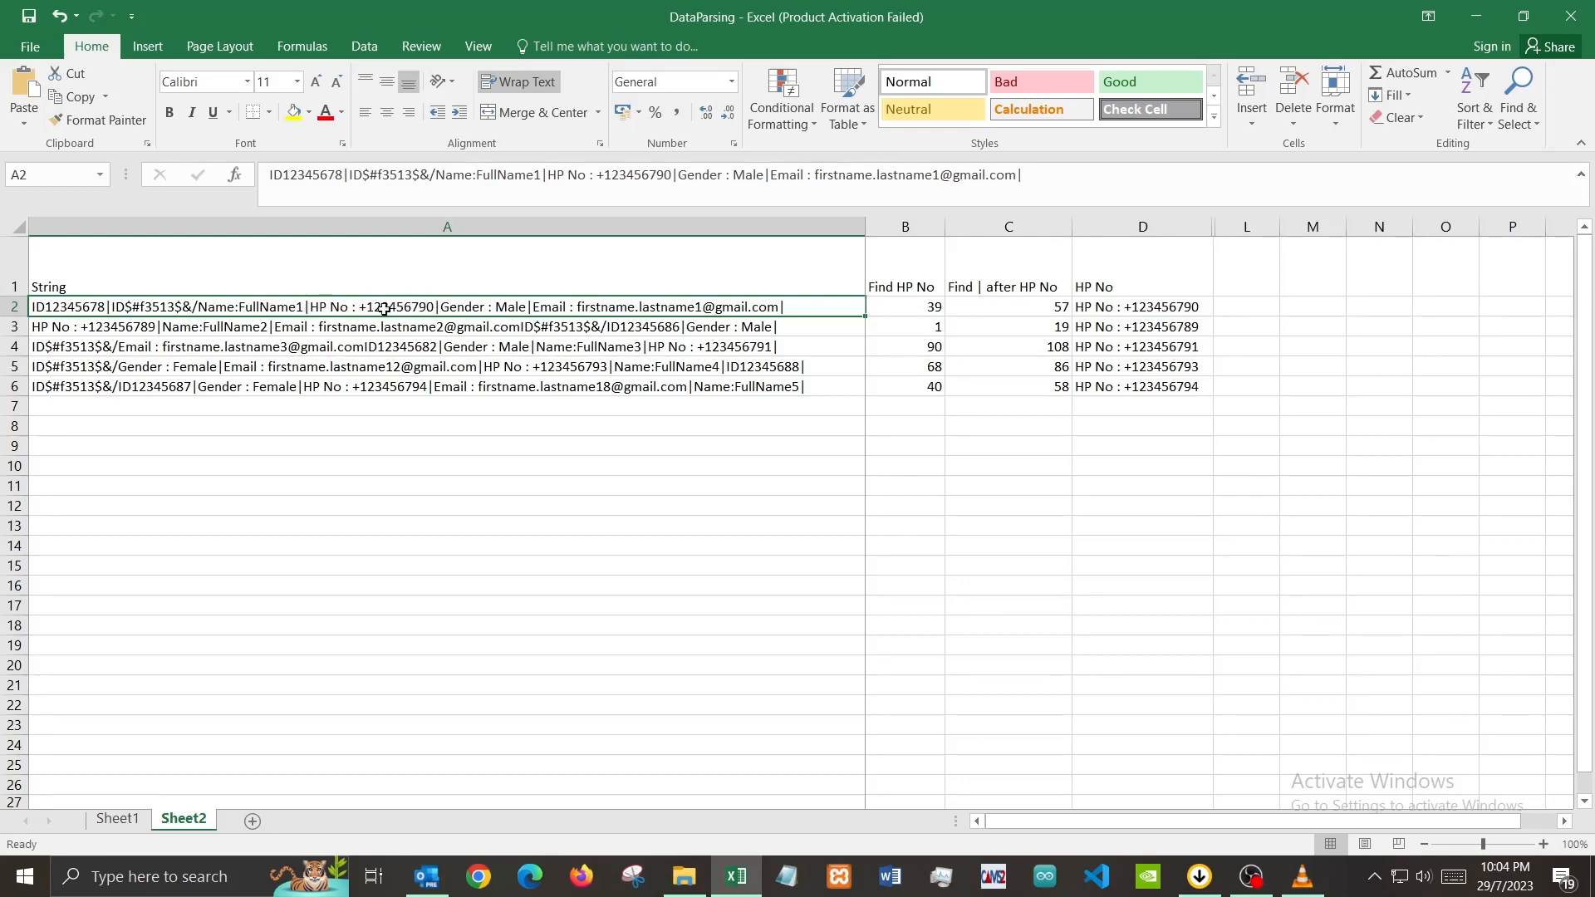
click(1021, 291)
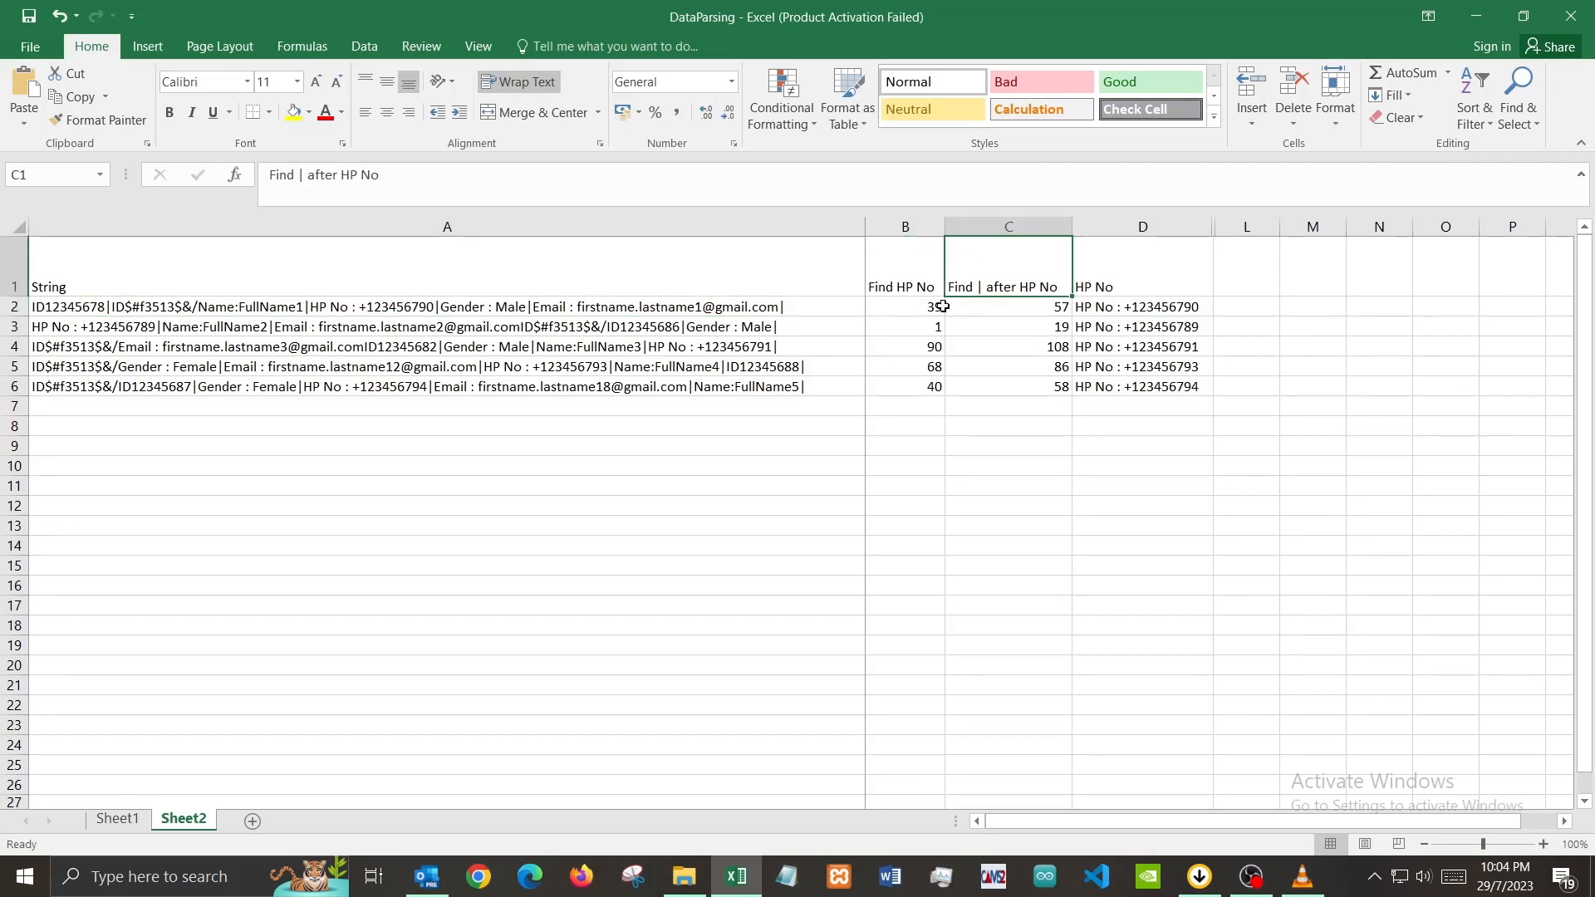
Examine the find_text, within_text and start_num arguments of the nested SEARCH formula in C2.
click(1022, 308)
click(324, 176)
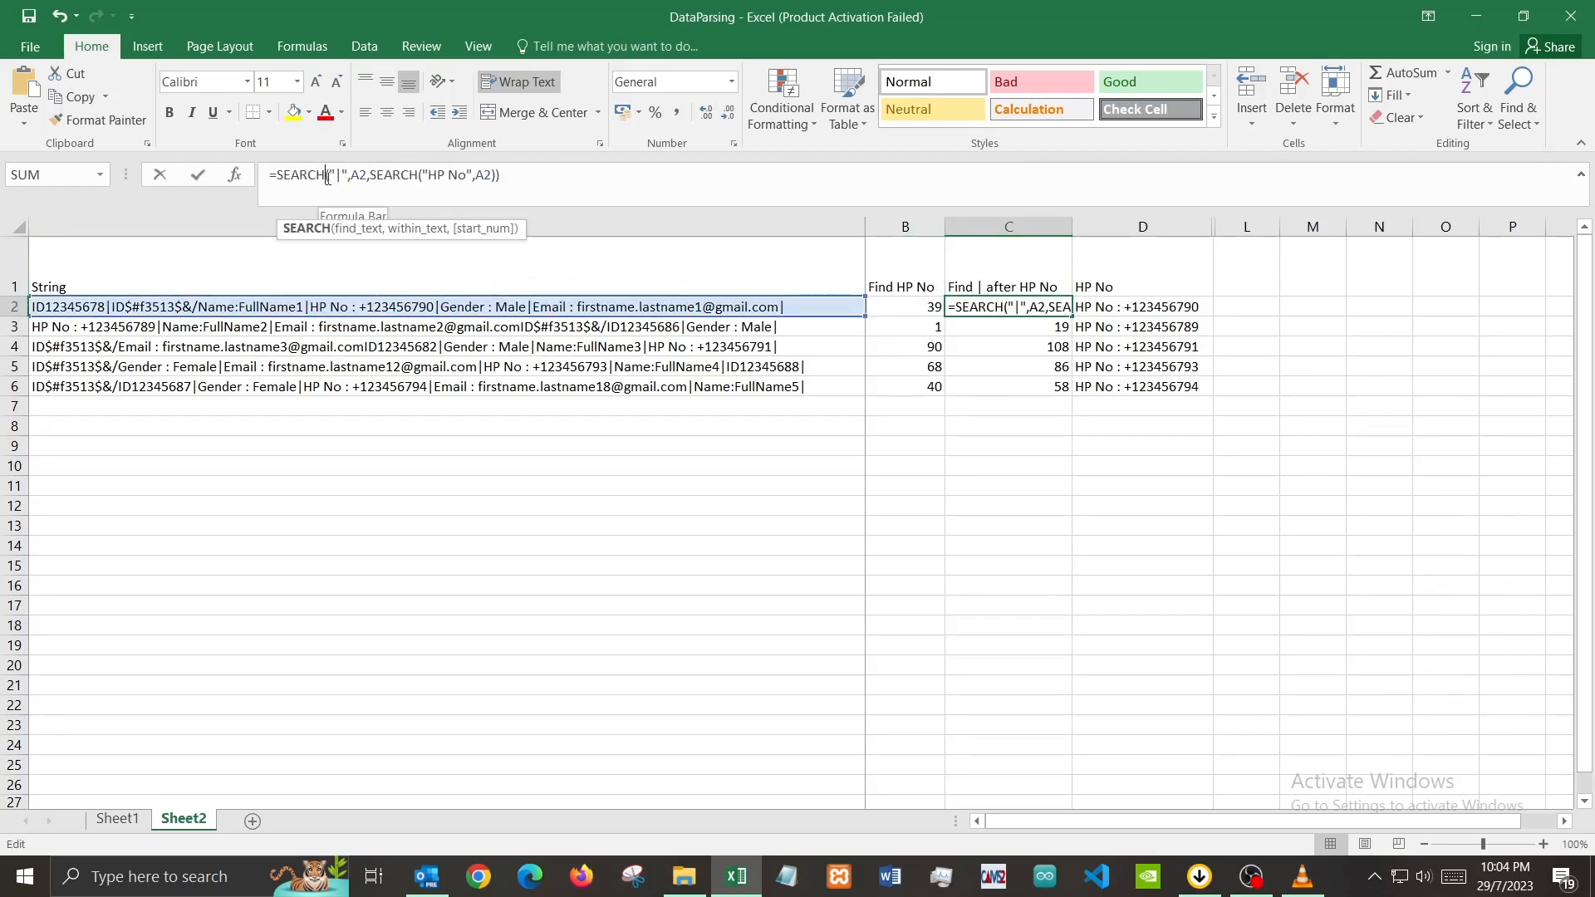
click(364, 229)
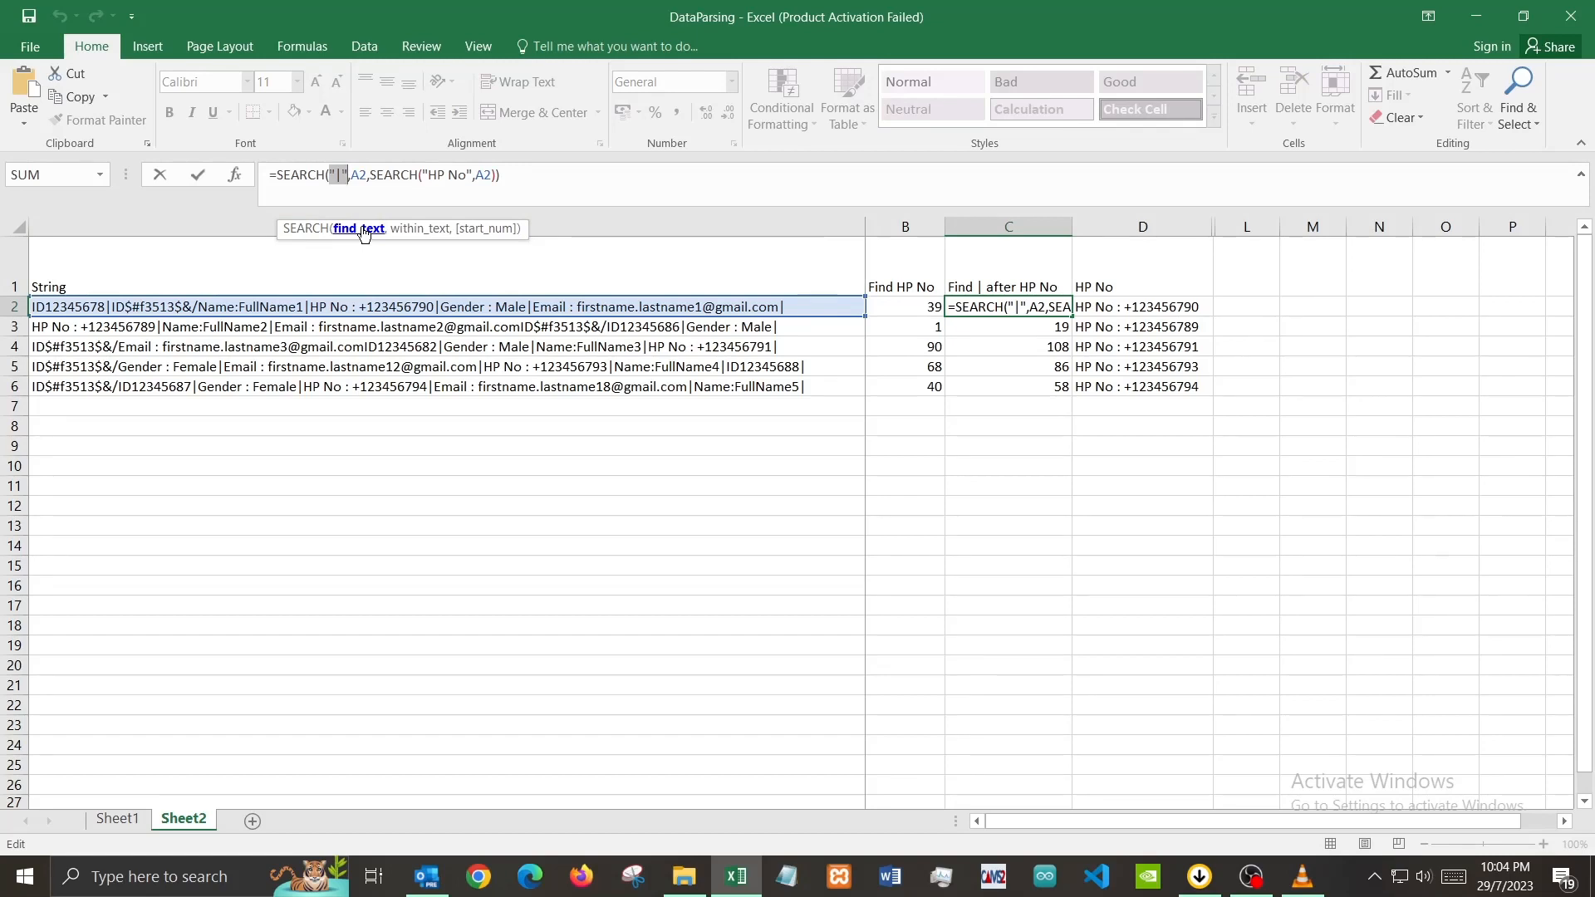
click(417, 230)
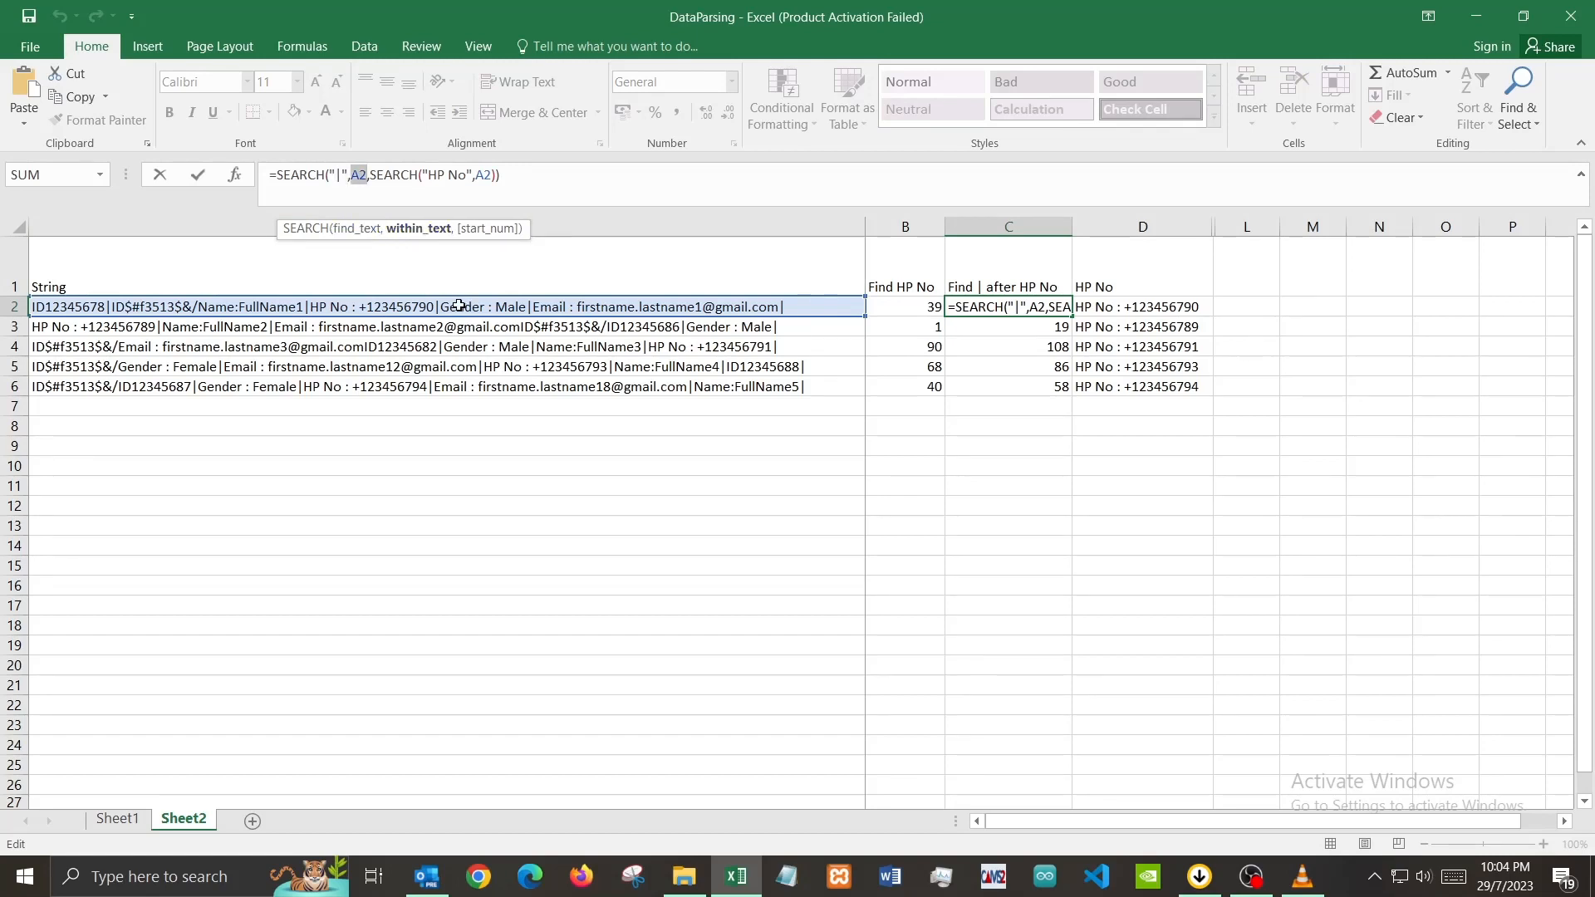
click(475, 229)
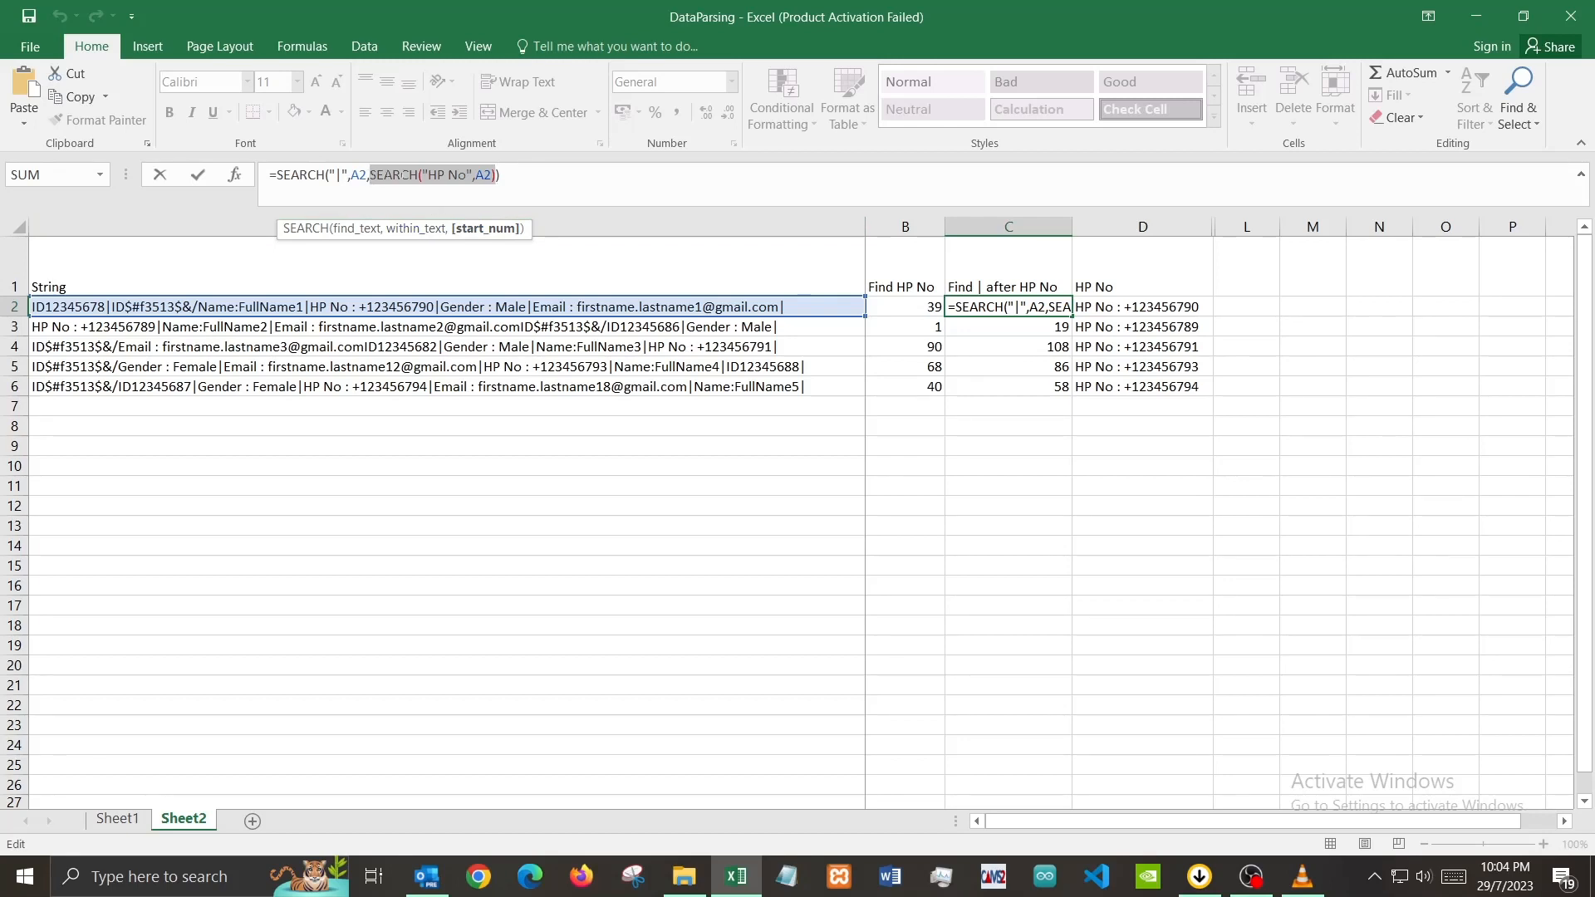
key(Return)
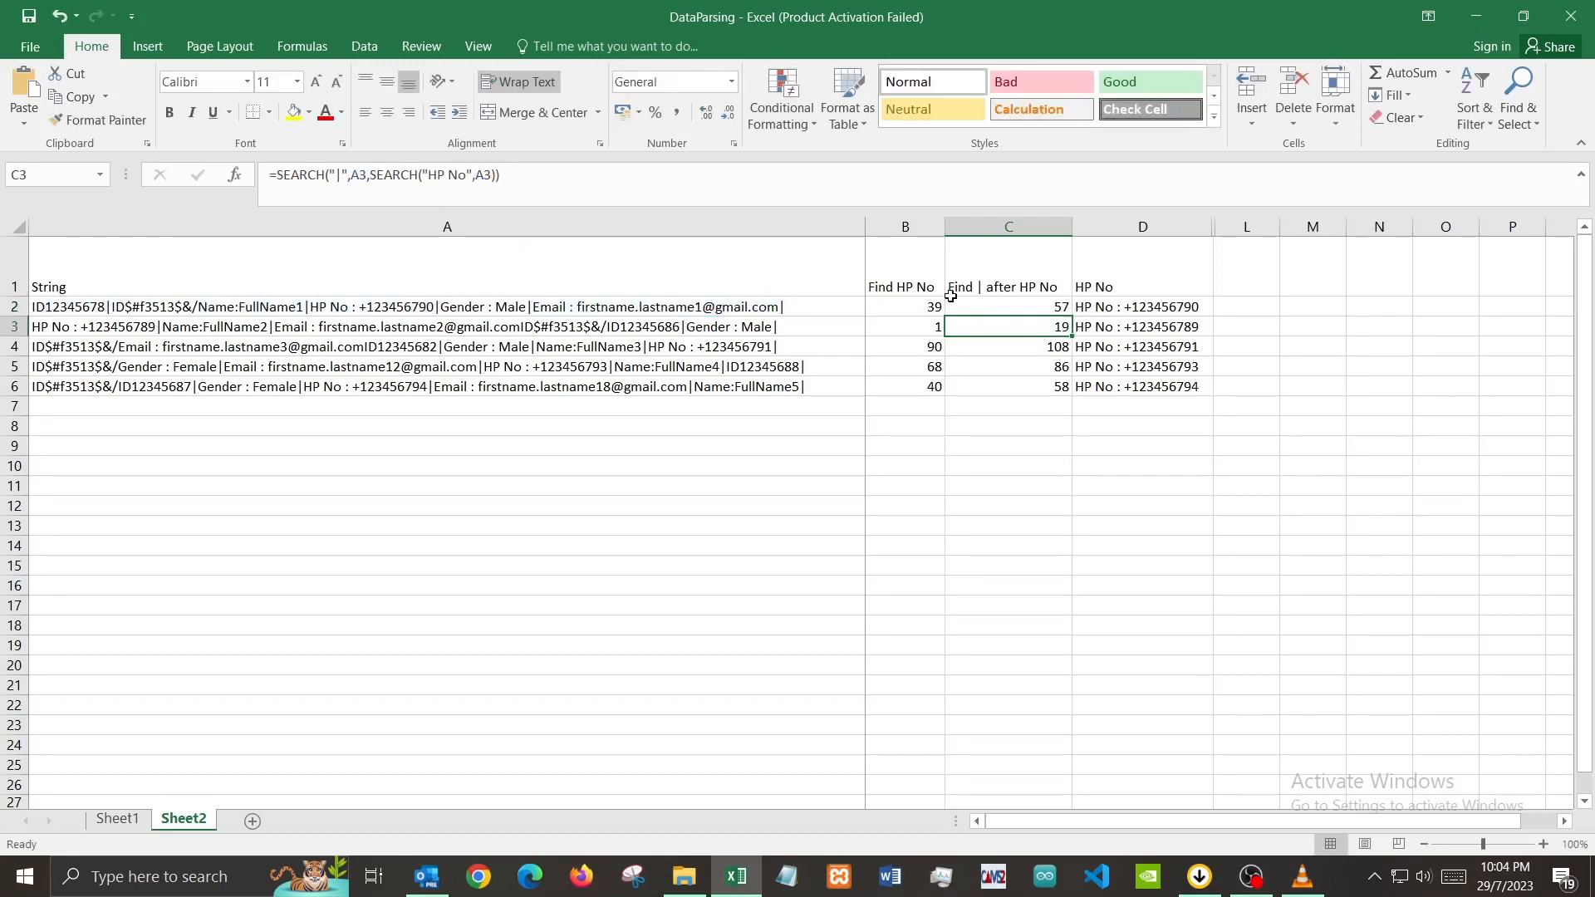
Compare the B2 formula with the nested SEARCH that serves as the start_num argument in C2.
click(913, 304)
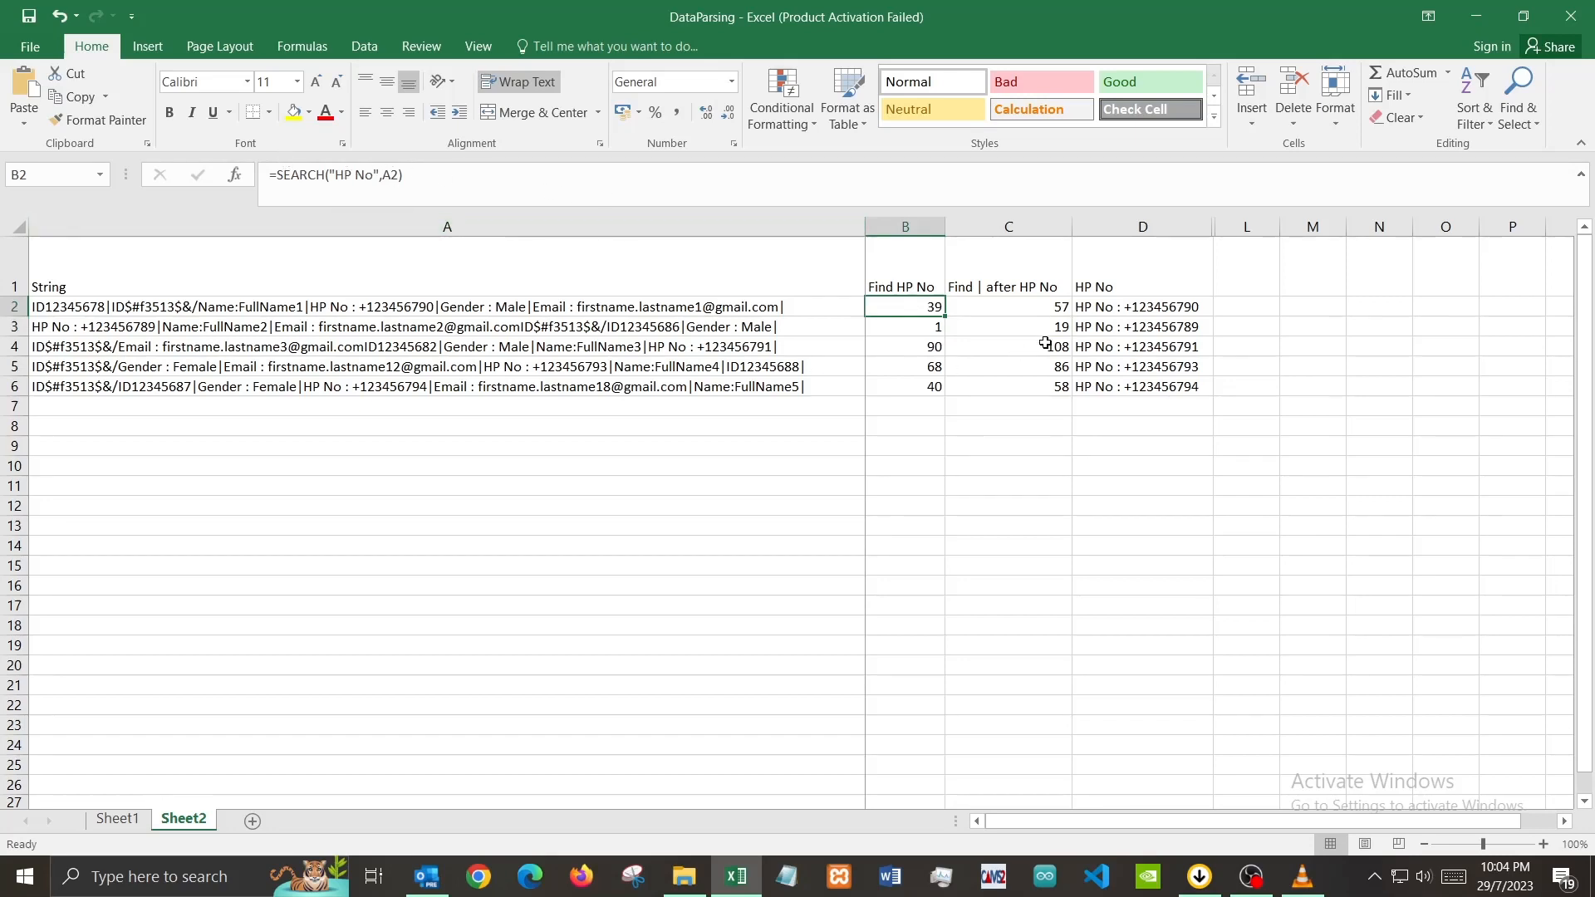
click(988, 317)
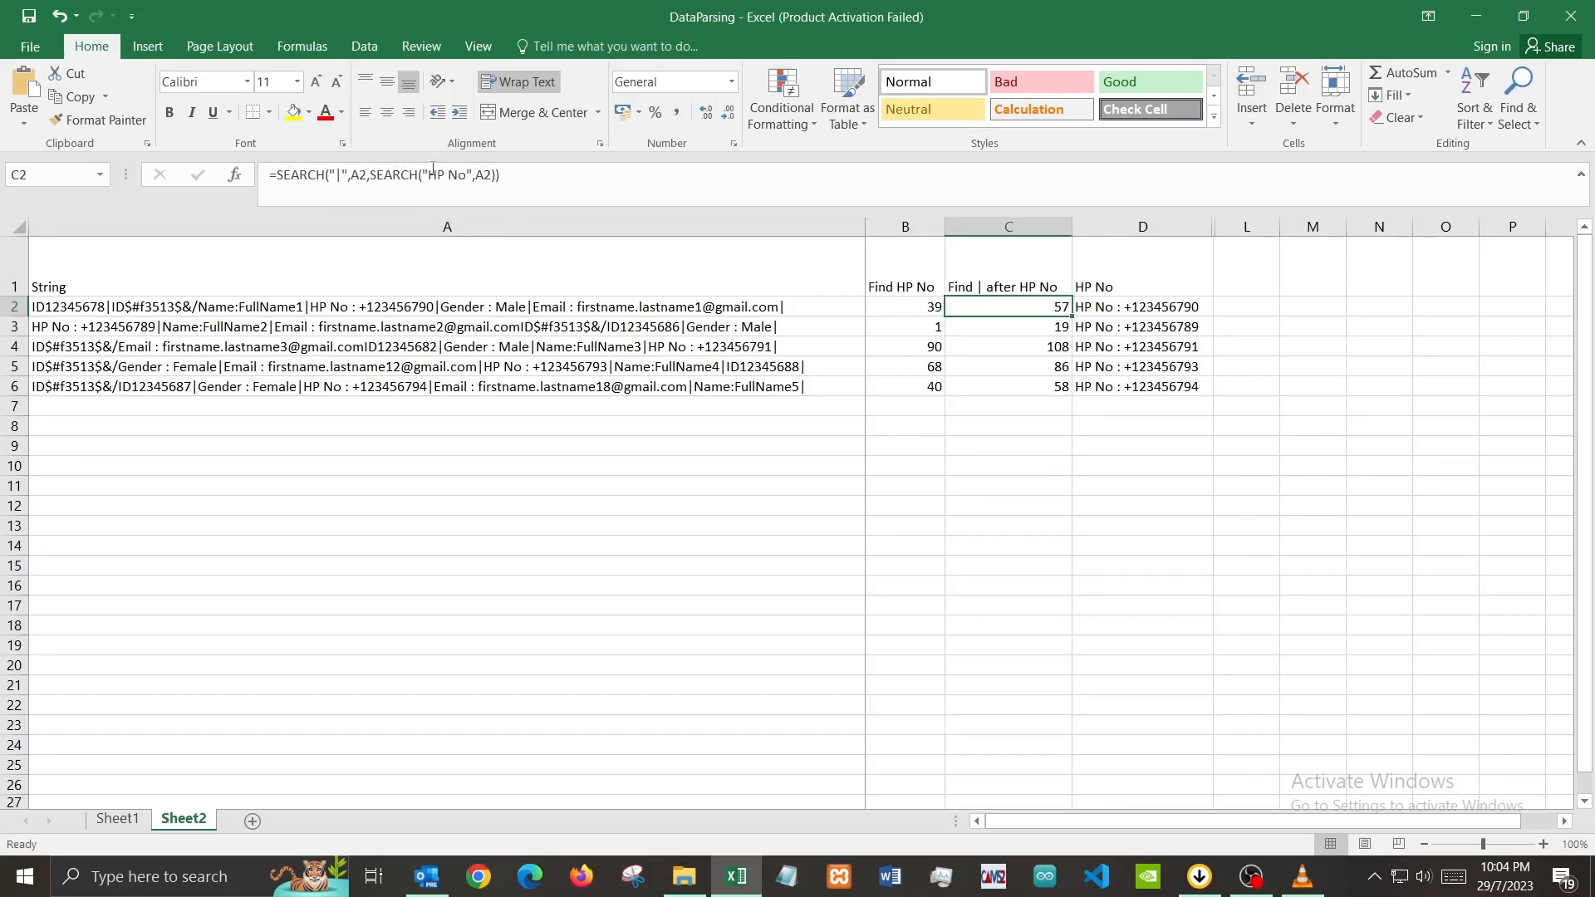
click(339, 175)
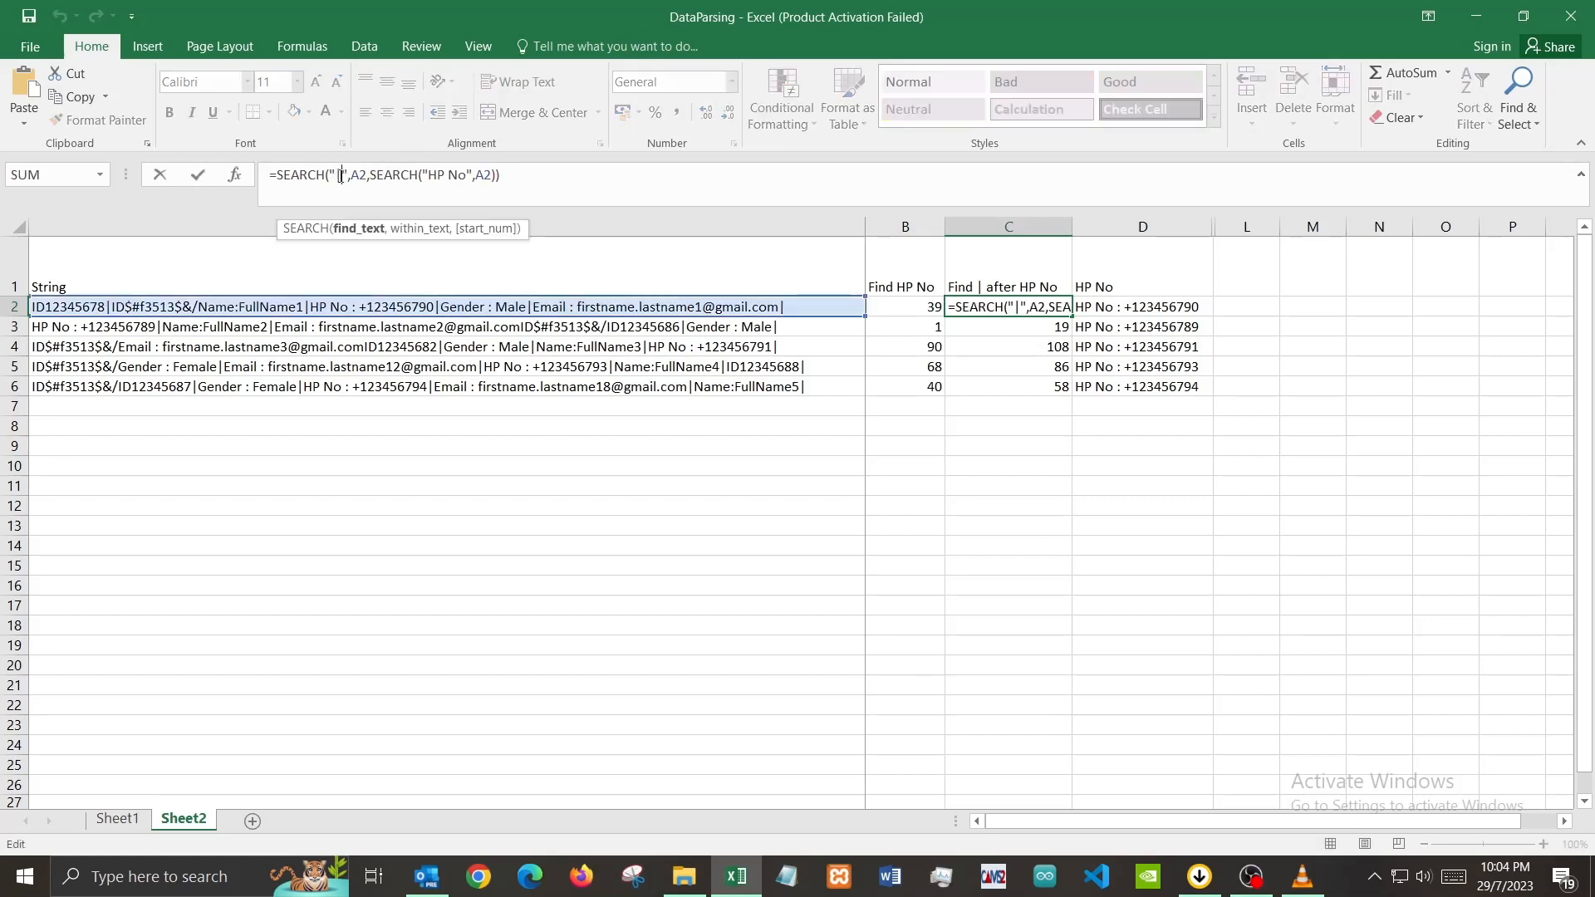
click(486, 229)
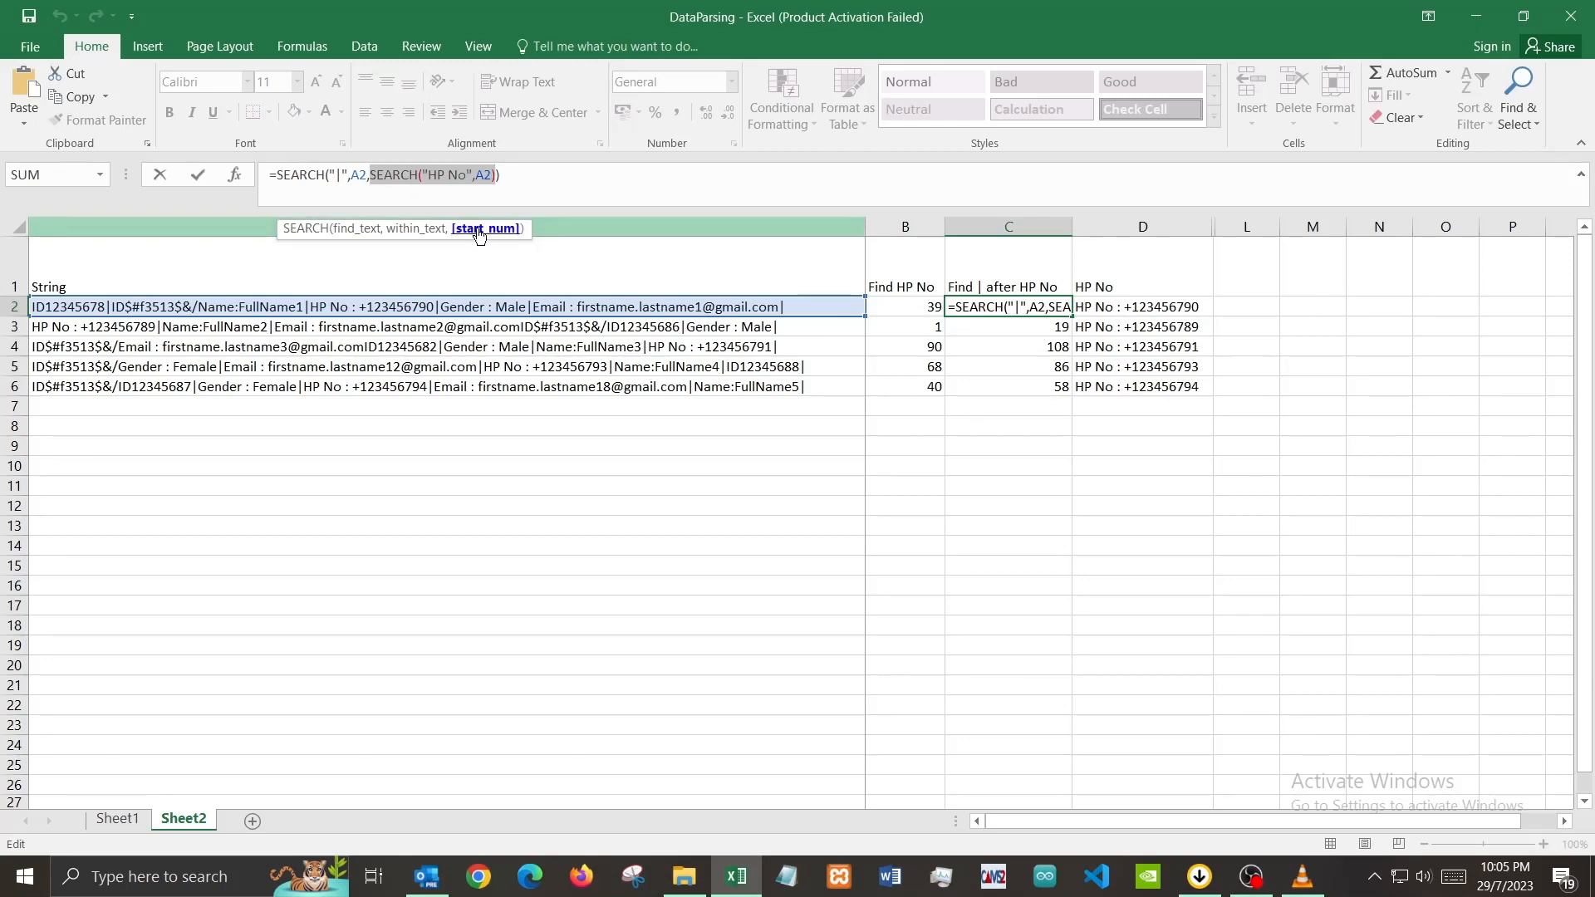
key(Return)
Review the Find | after HP No results in C2:C6 and compare the start and end positions in B2 and C2.
drag(1015, 303, 1019, 387)
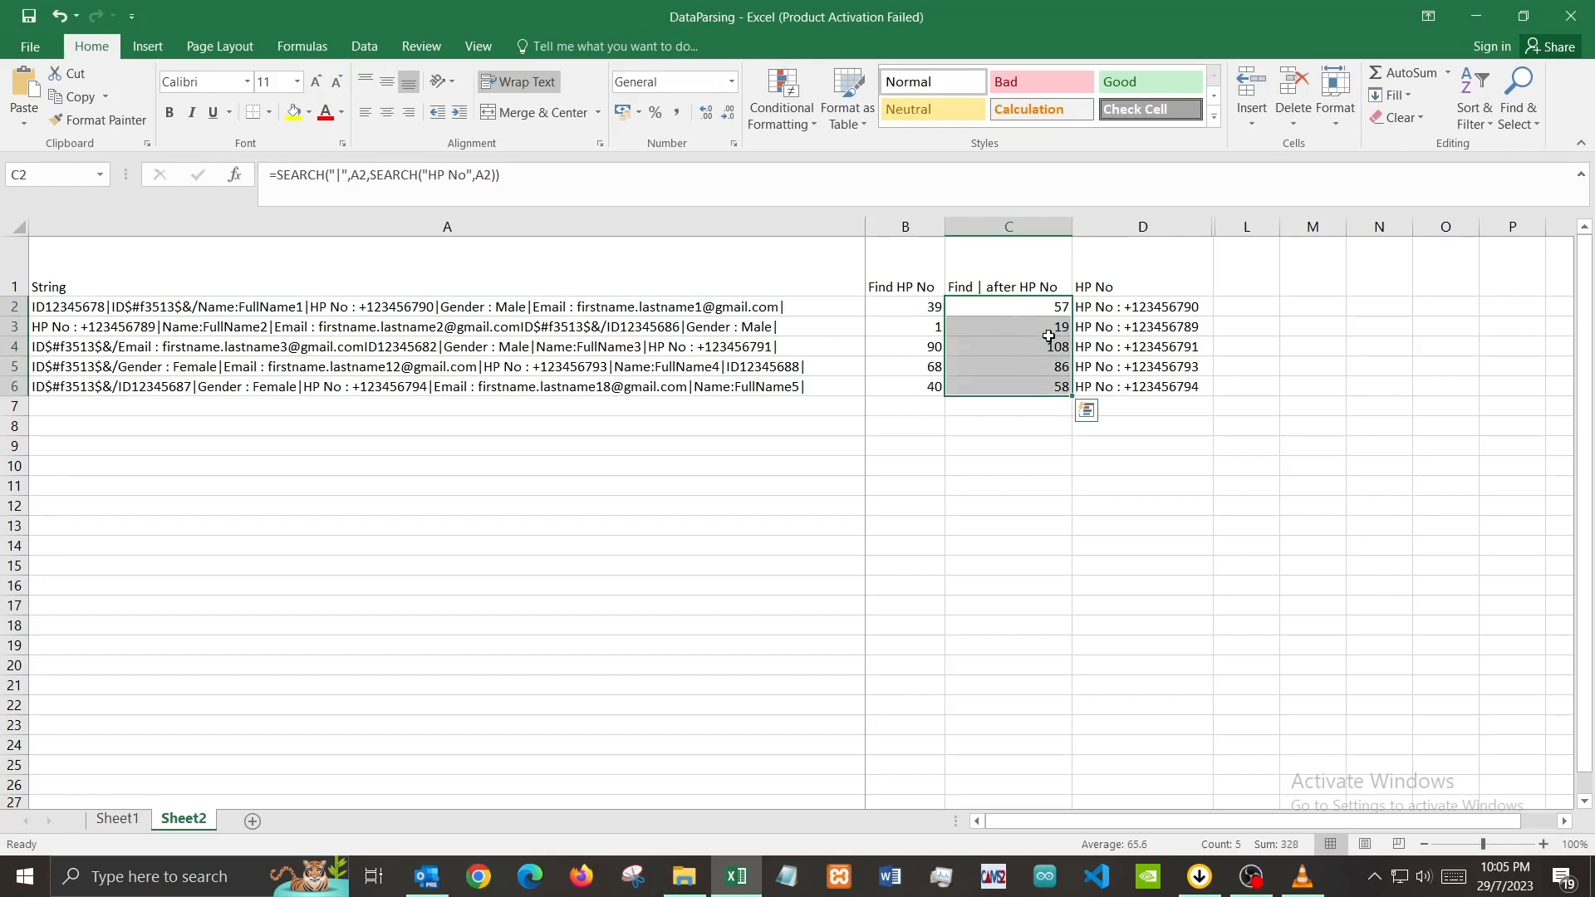
click(1048, 331)
key(Down)
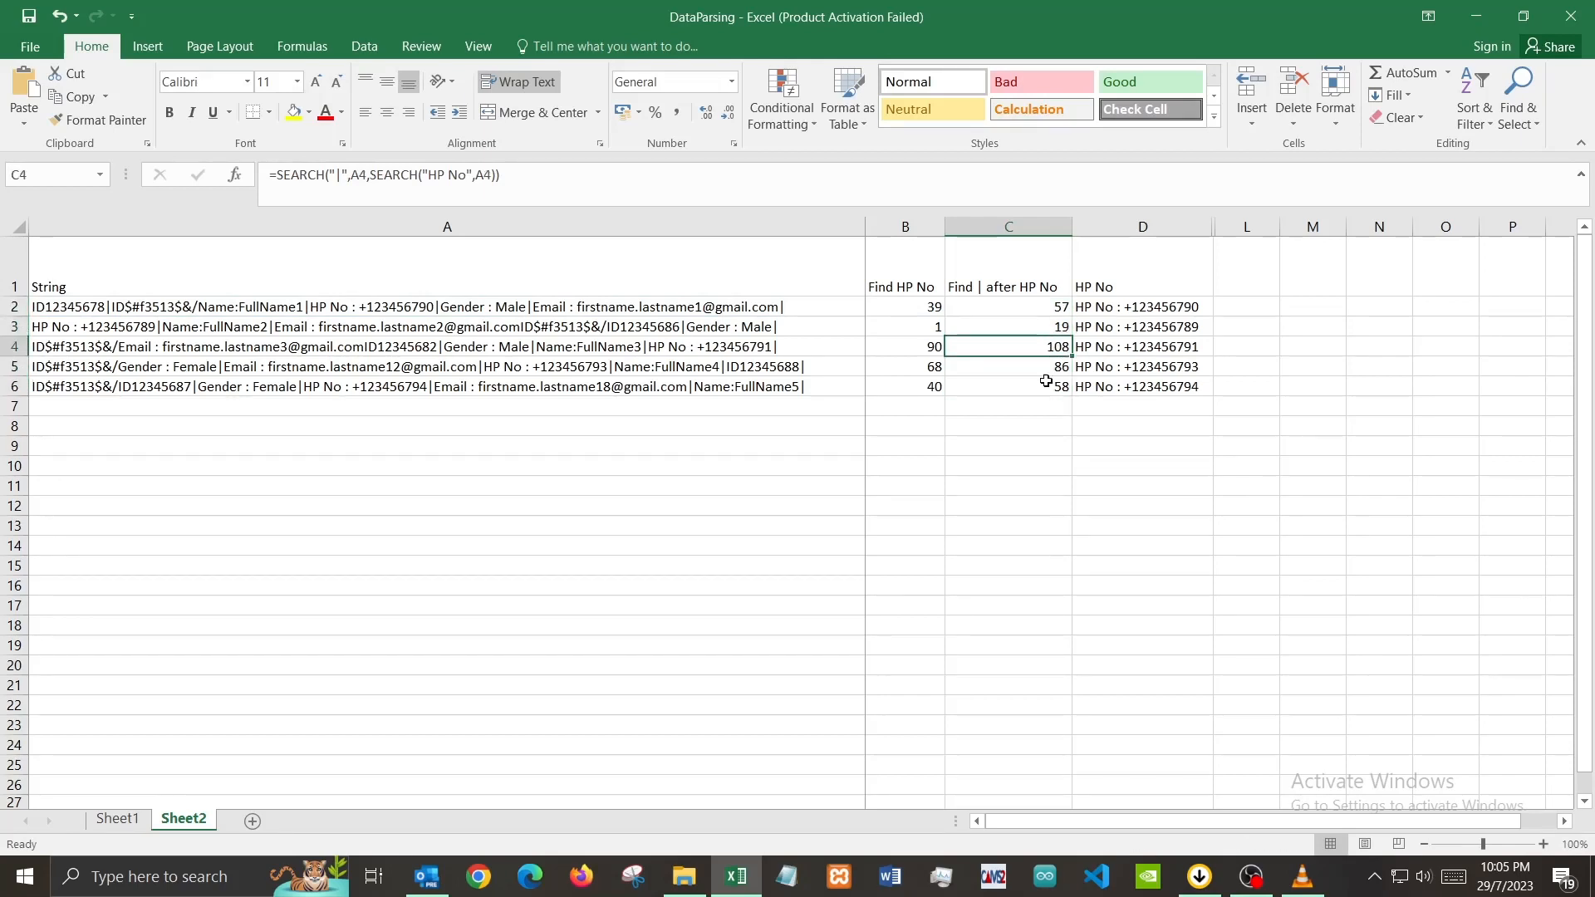
drag(914, 305, 981, 307)
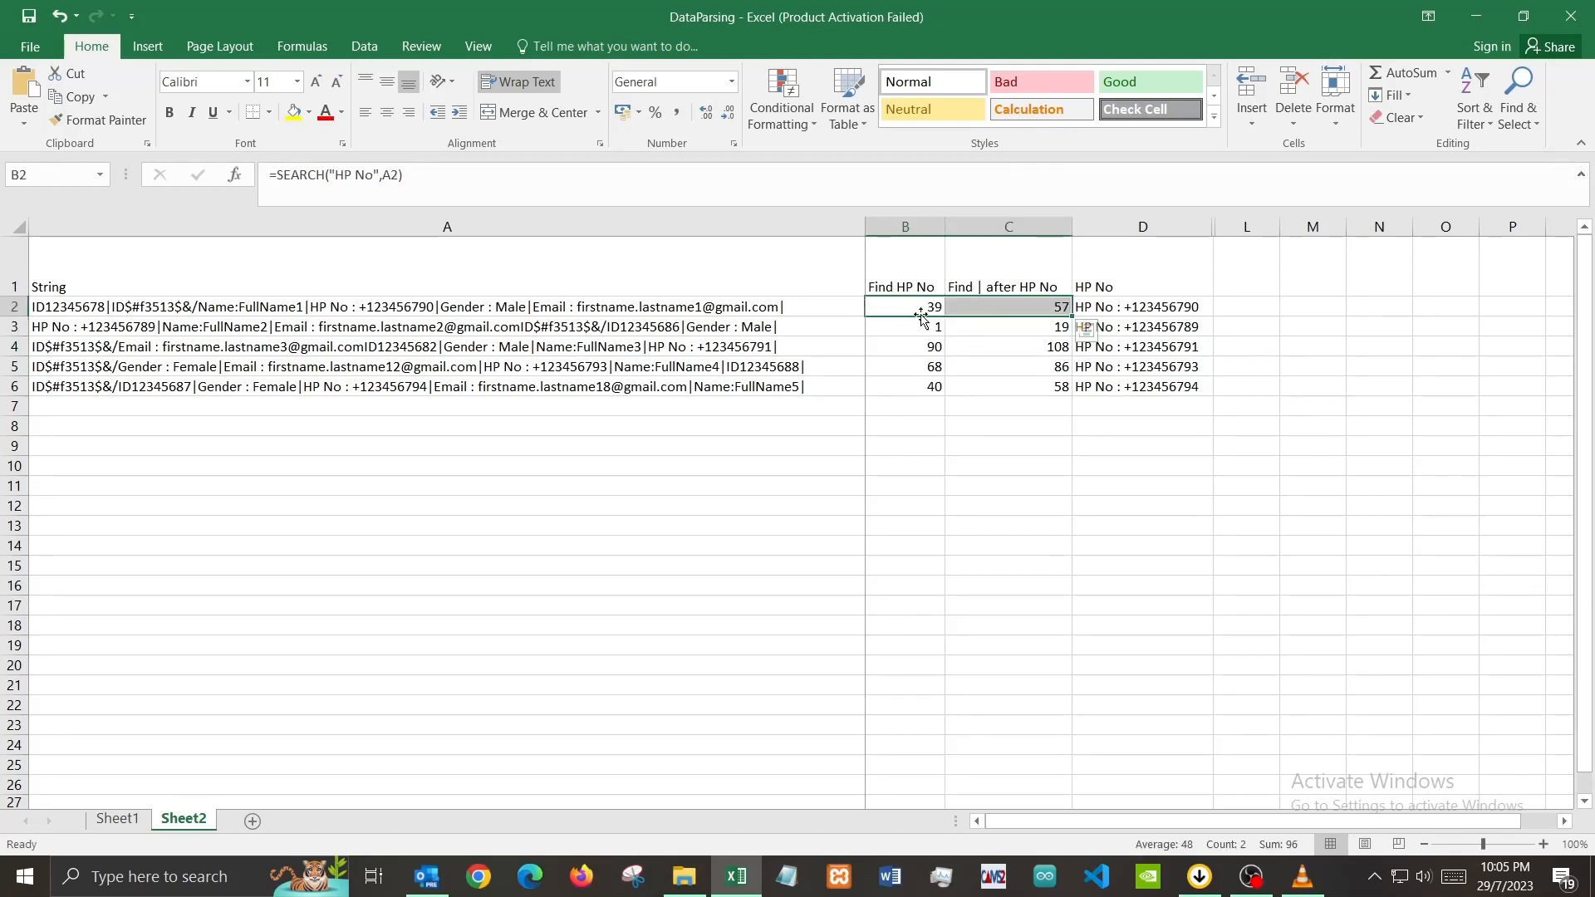
click(993, 307)
click(913, 307)
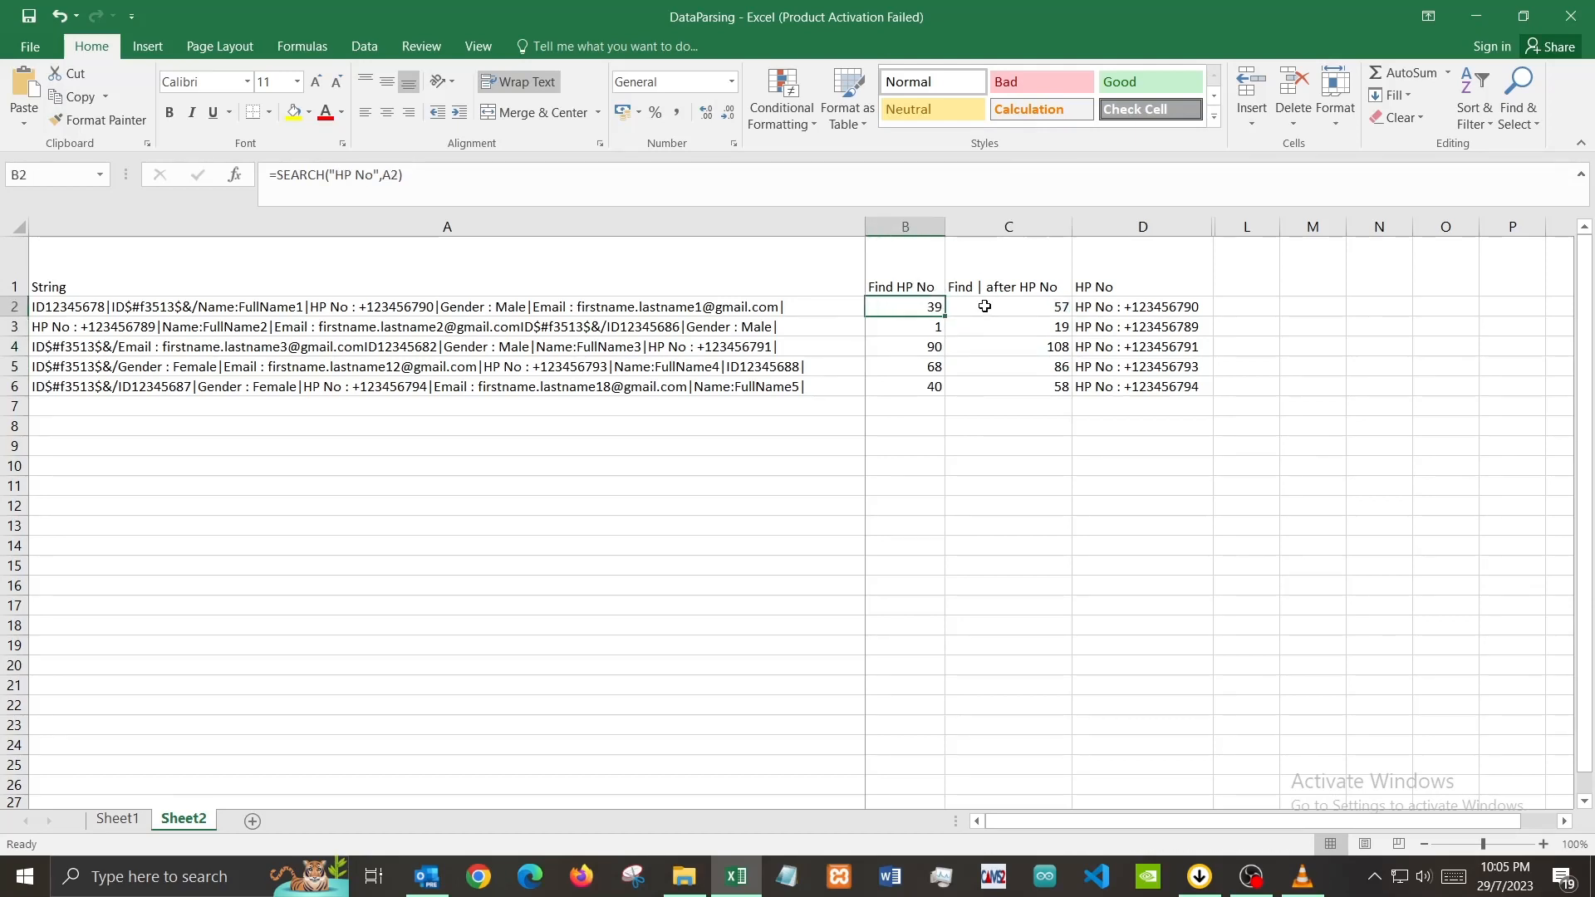
Compare the Find HP No and Find | after HP No positions row by row for rows 3 to 6.
click(927, 327)
click(1009, 327)
click(922, 349)
click(1026, 347)
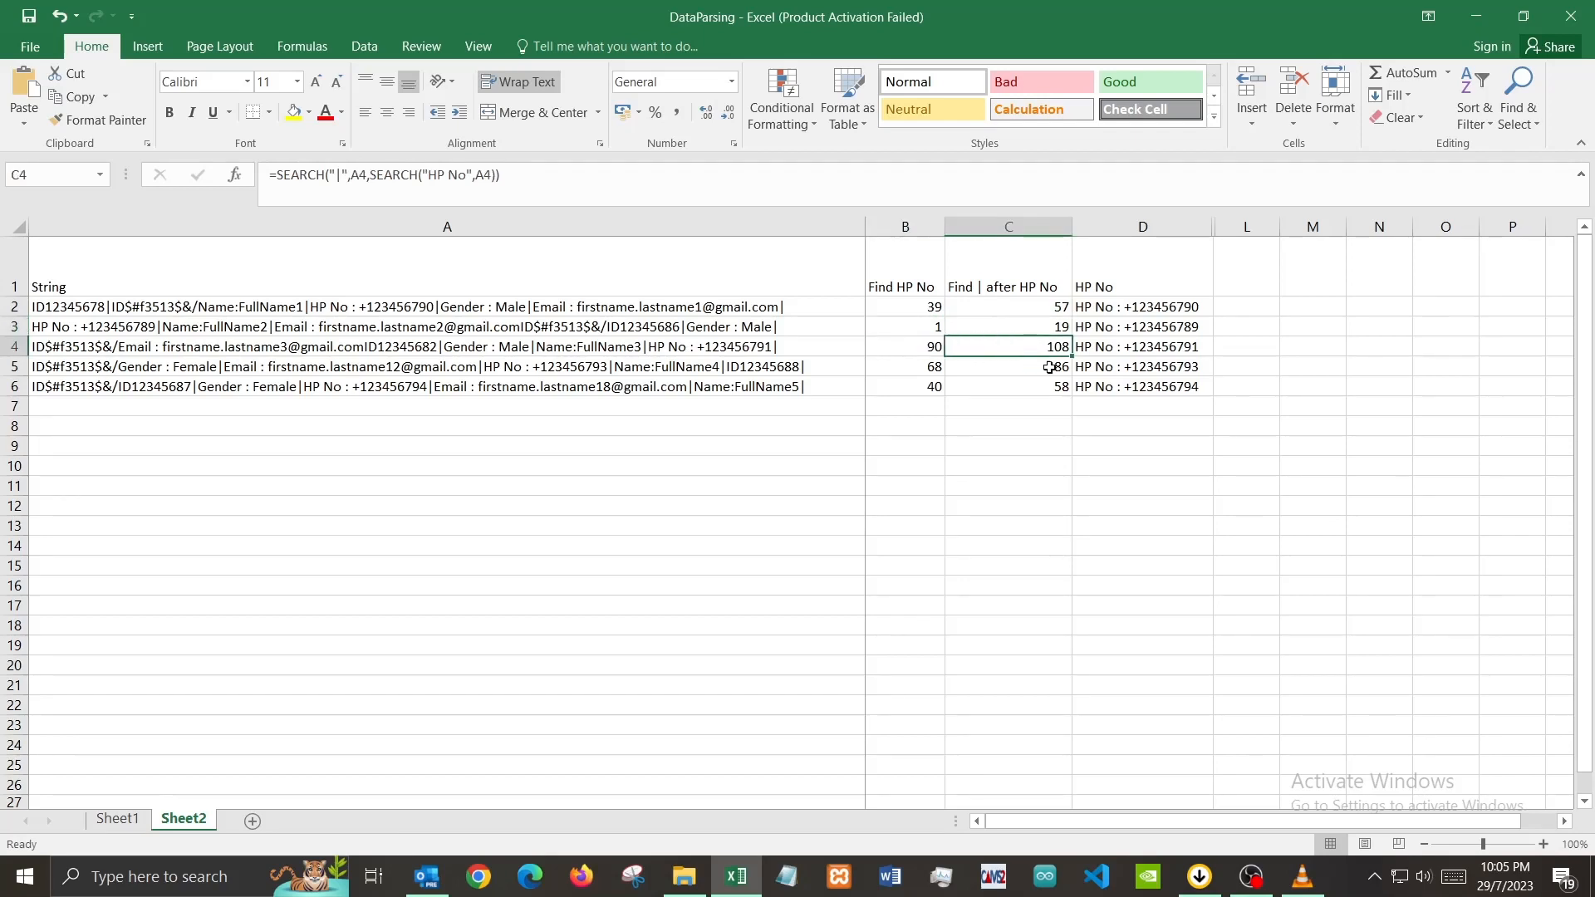
click(933, 369)
click(1011, 370)
drag(1031, 388, 931, 405)
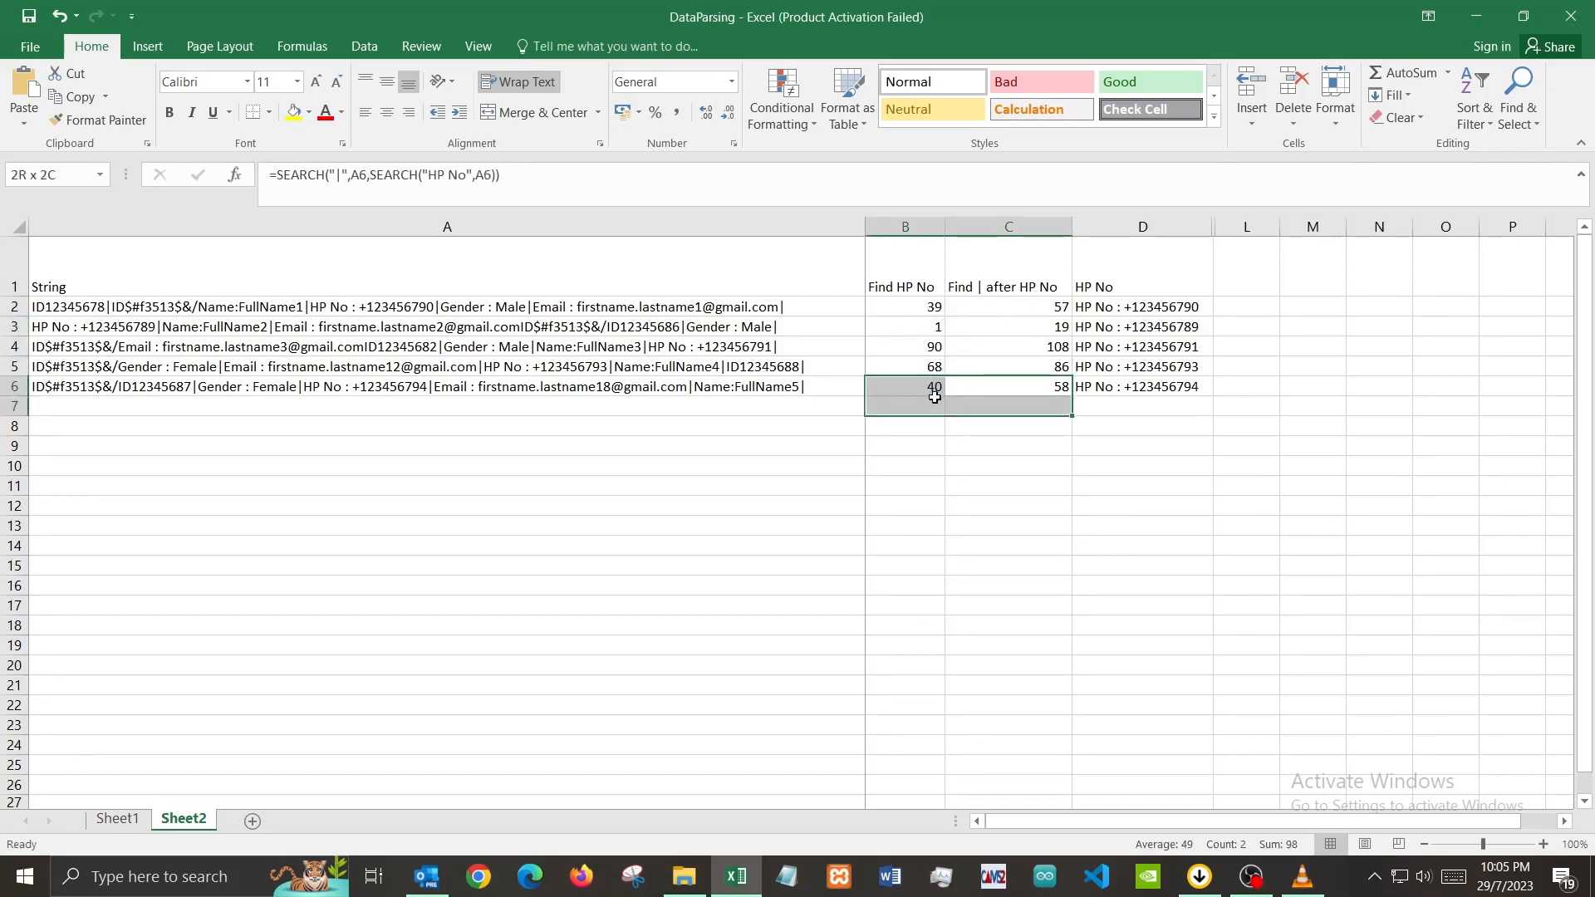
click(924, 387)
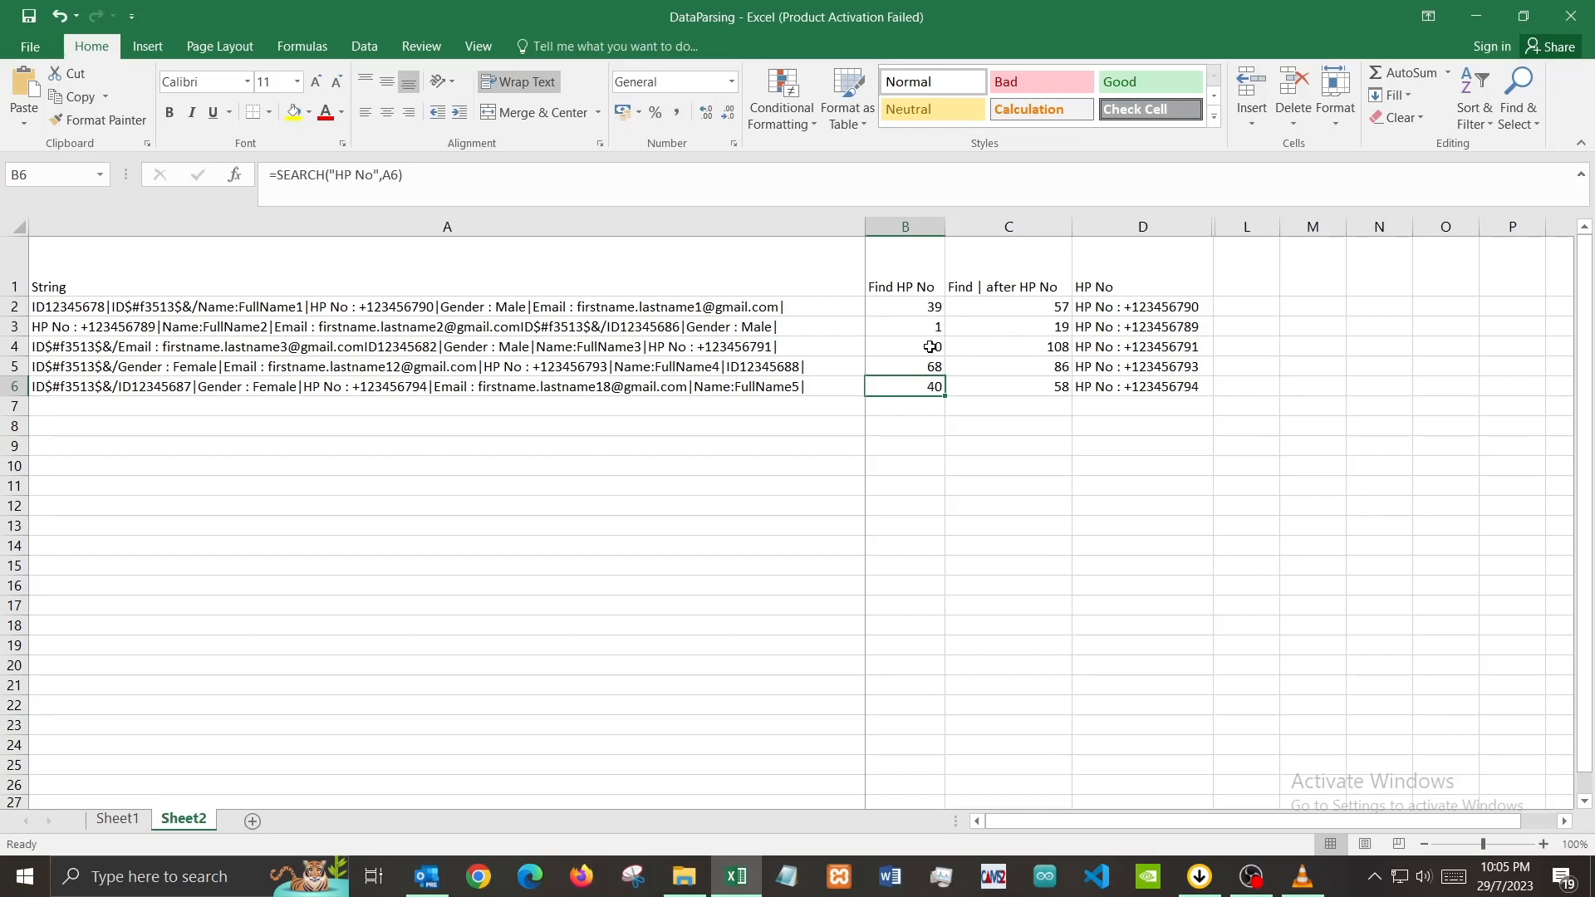
Review the position results across B2:C6, checking individual cells in rows 3 to 5.
drag(937, 306, 1049, 384)
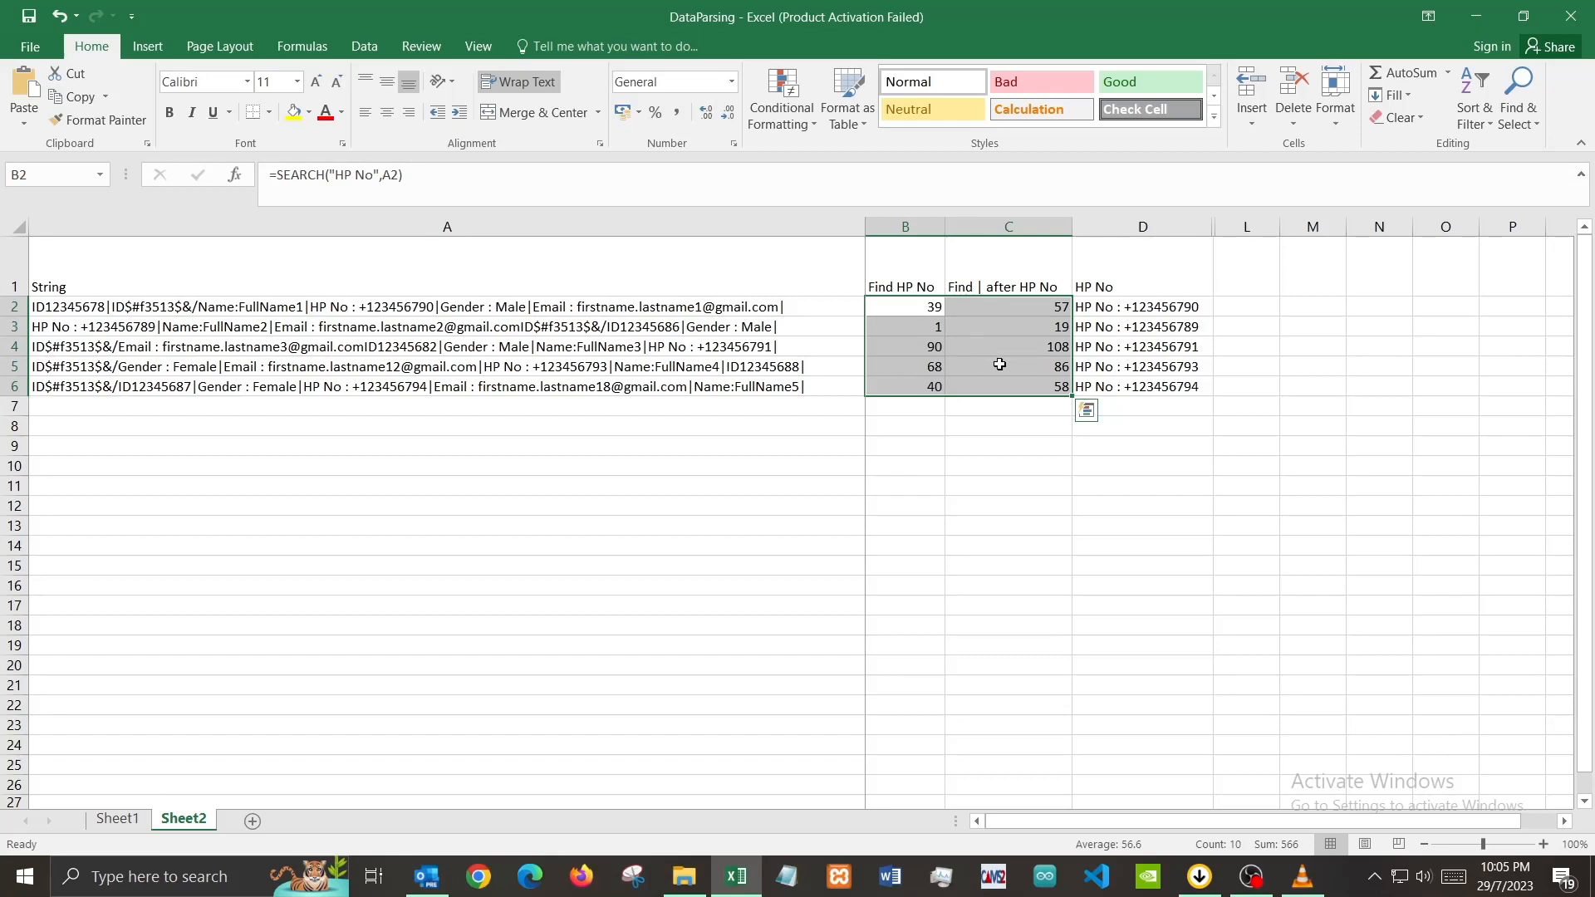
click(1003, 330)
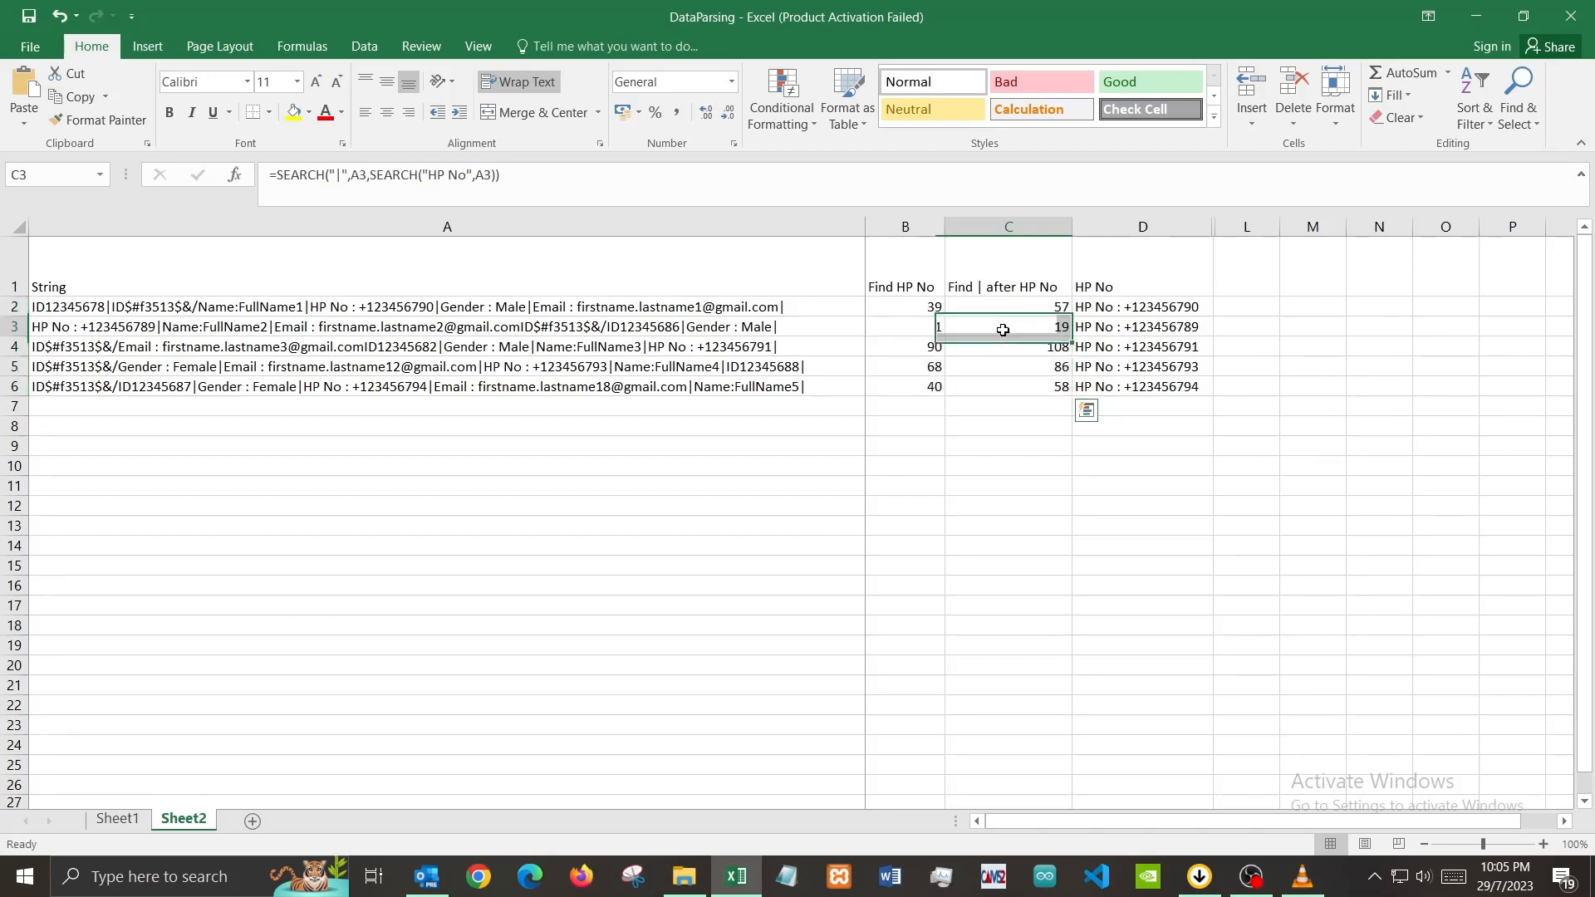
click(1024, 371)
click(1045, 346)
click(916, 345)
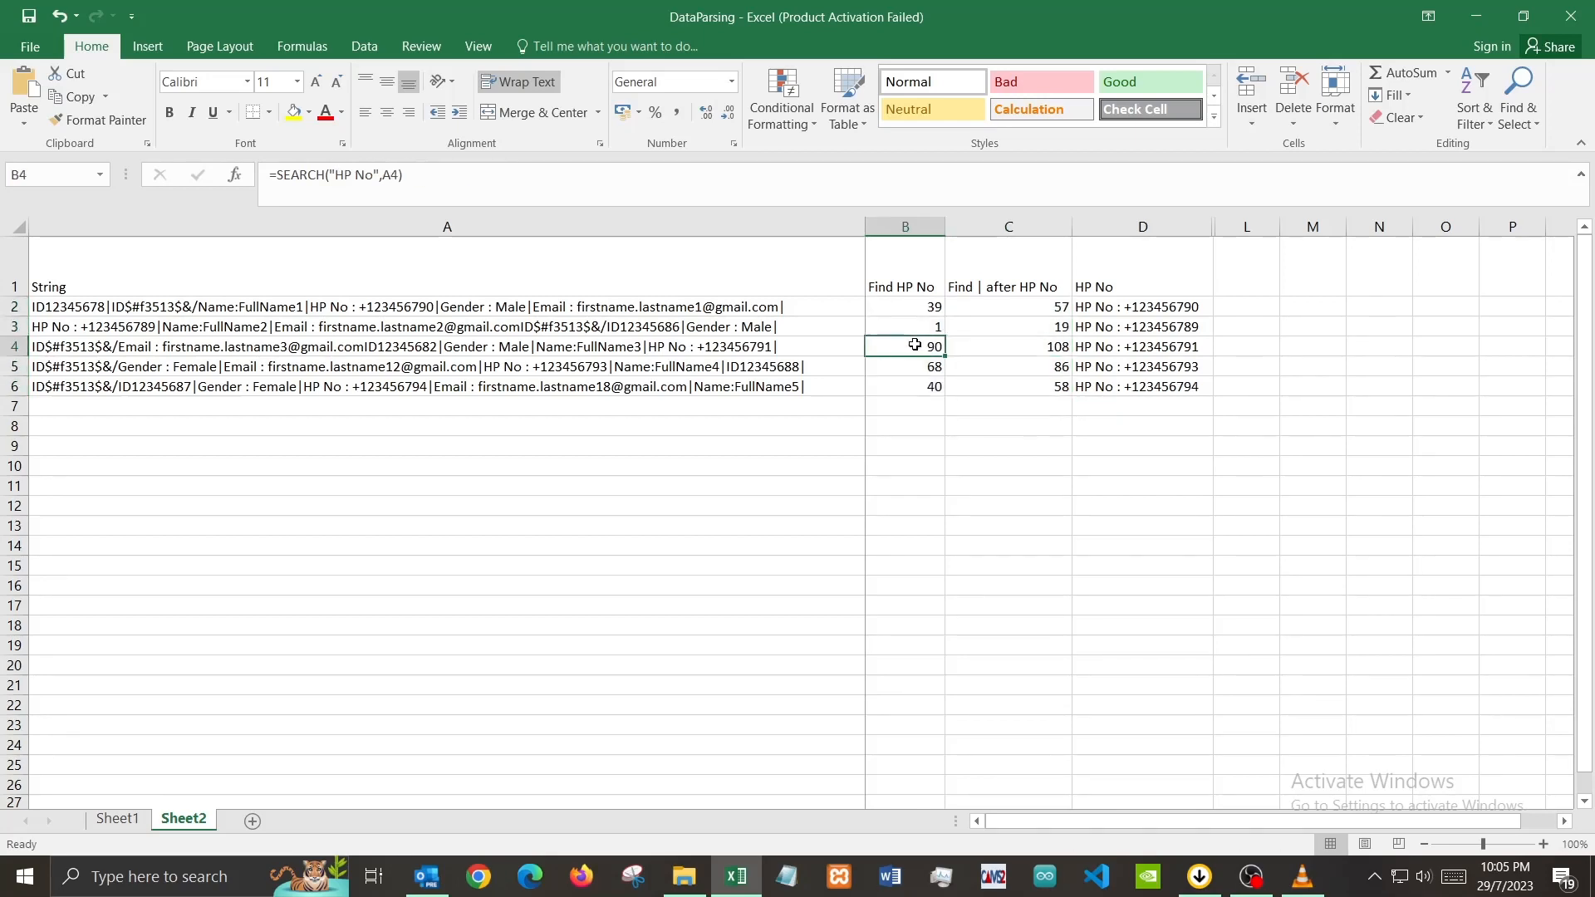
click(1019, 408)
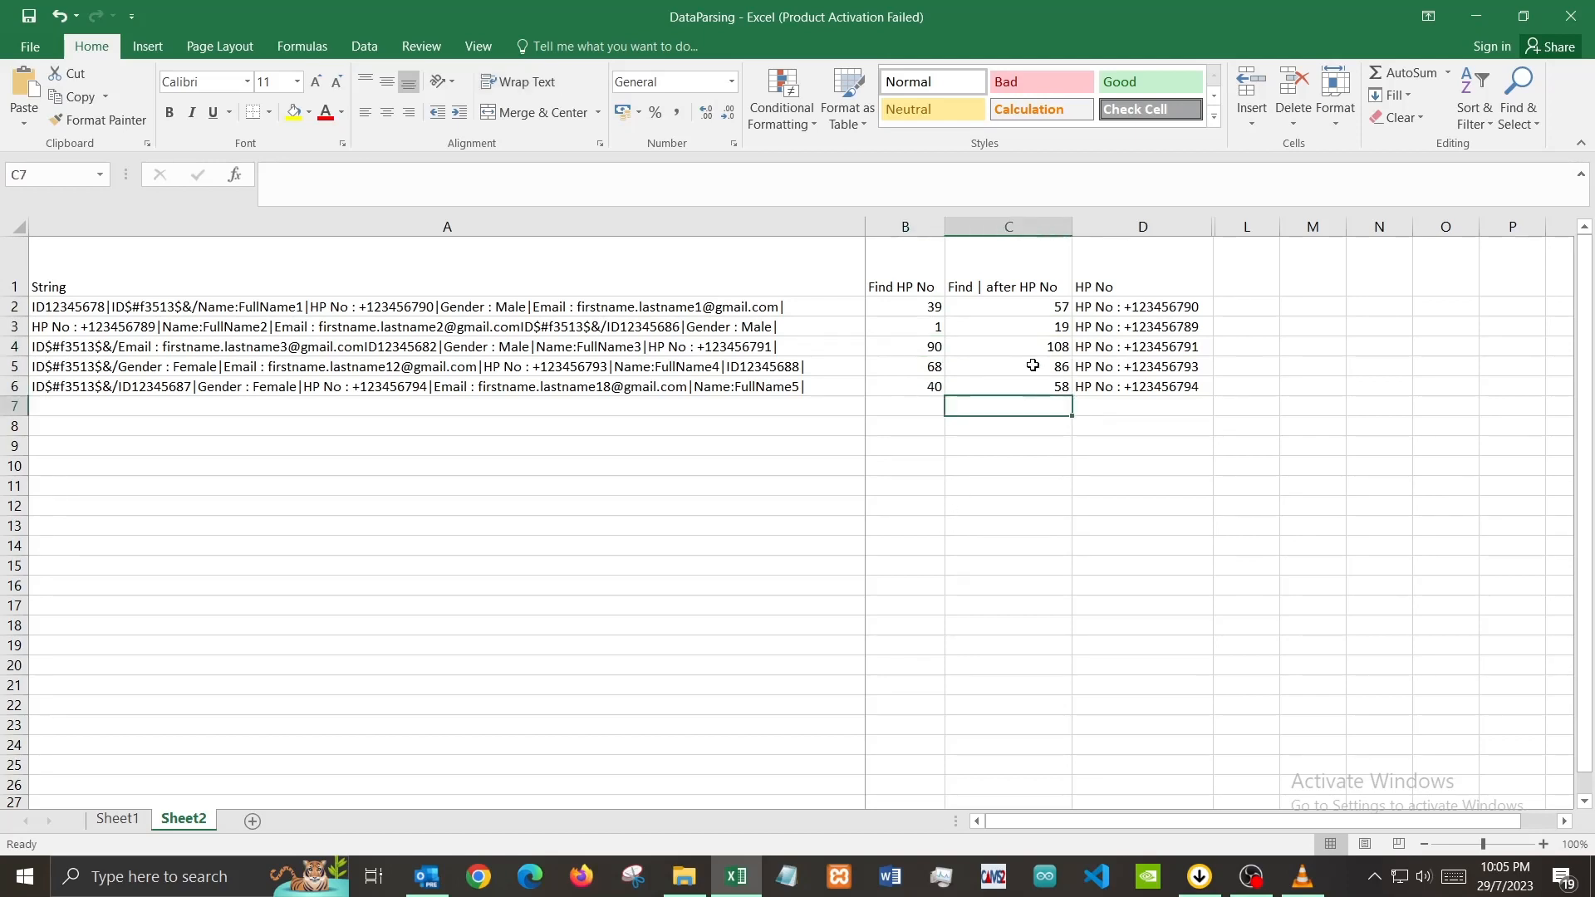
Relate the Find HP No and Find | after HP No headers to the HP No header in D1.
click(922, 270)
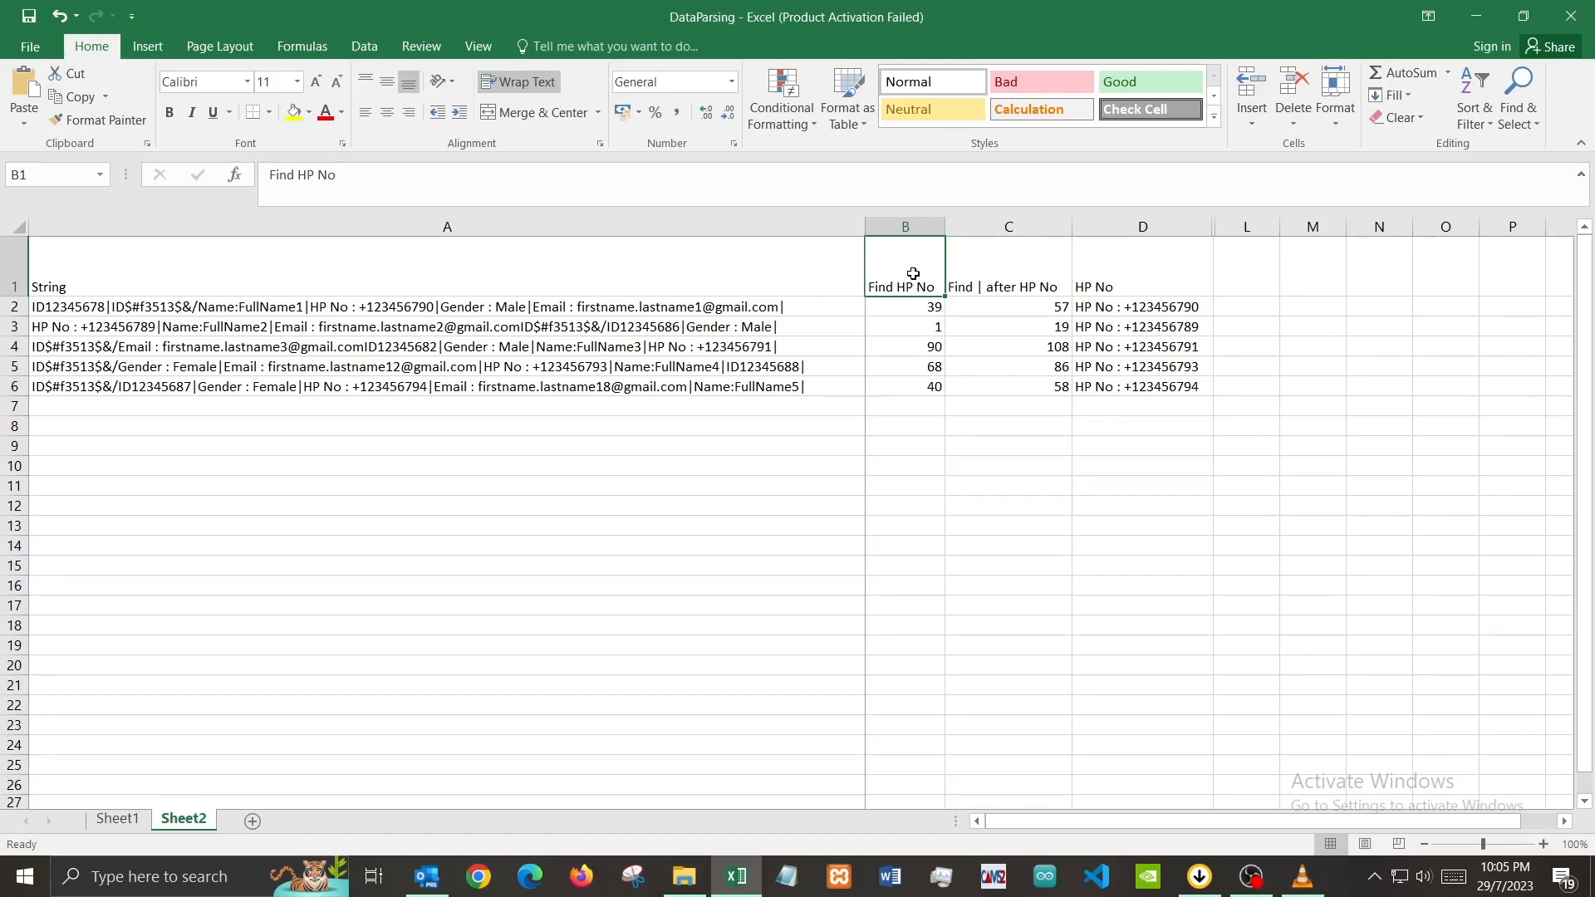
click(1030, 285)
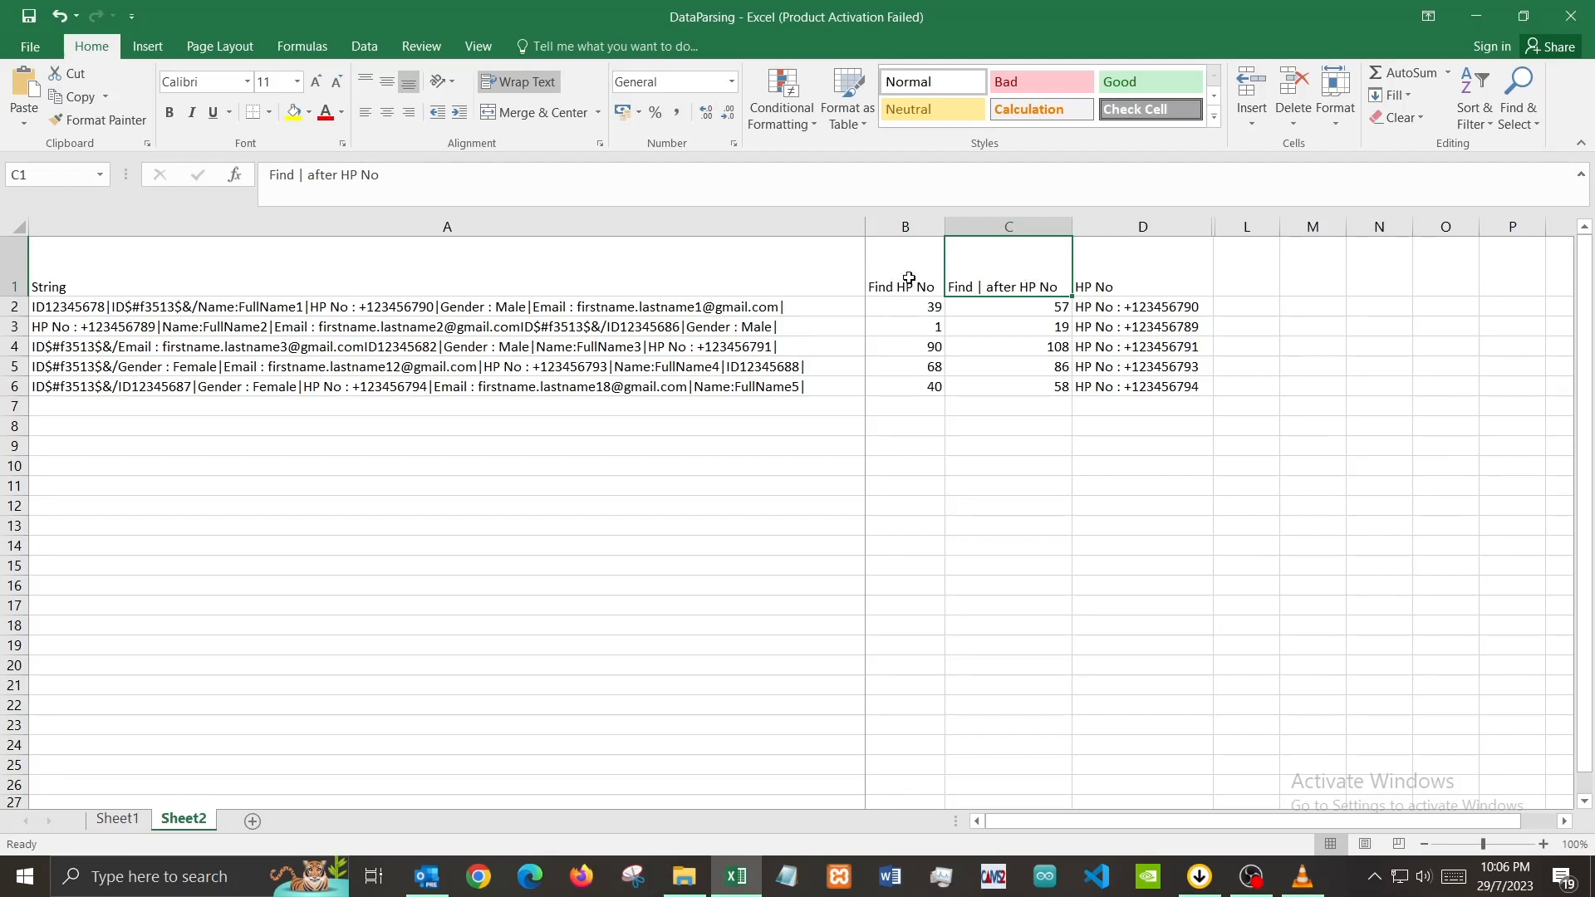
click(1117, 282)
Examine the text, start_num and num_chars arguments of the MID formula in D2.
click(1114, 313)
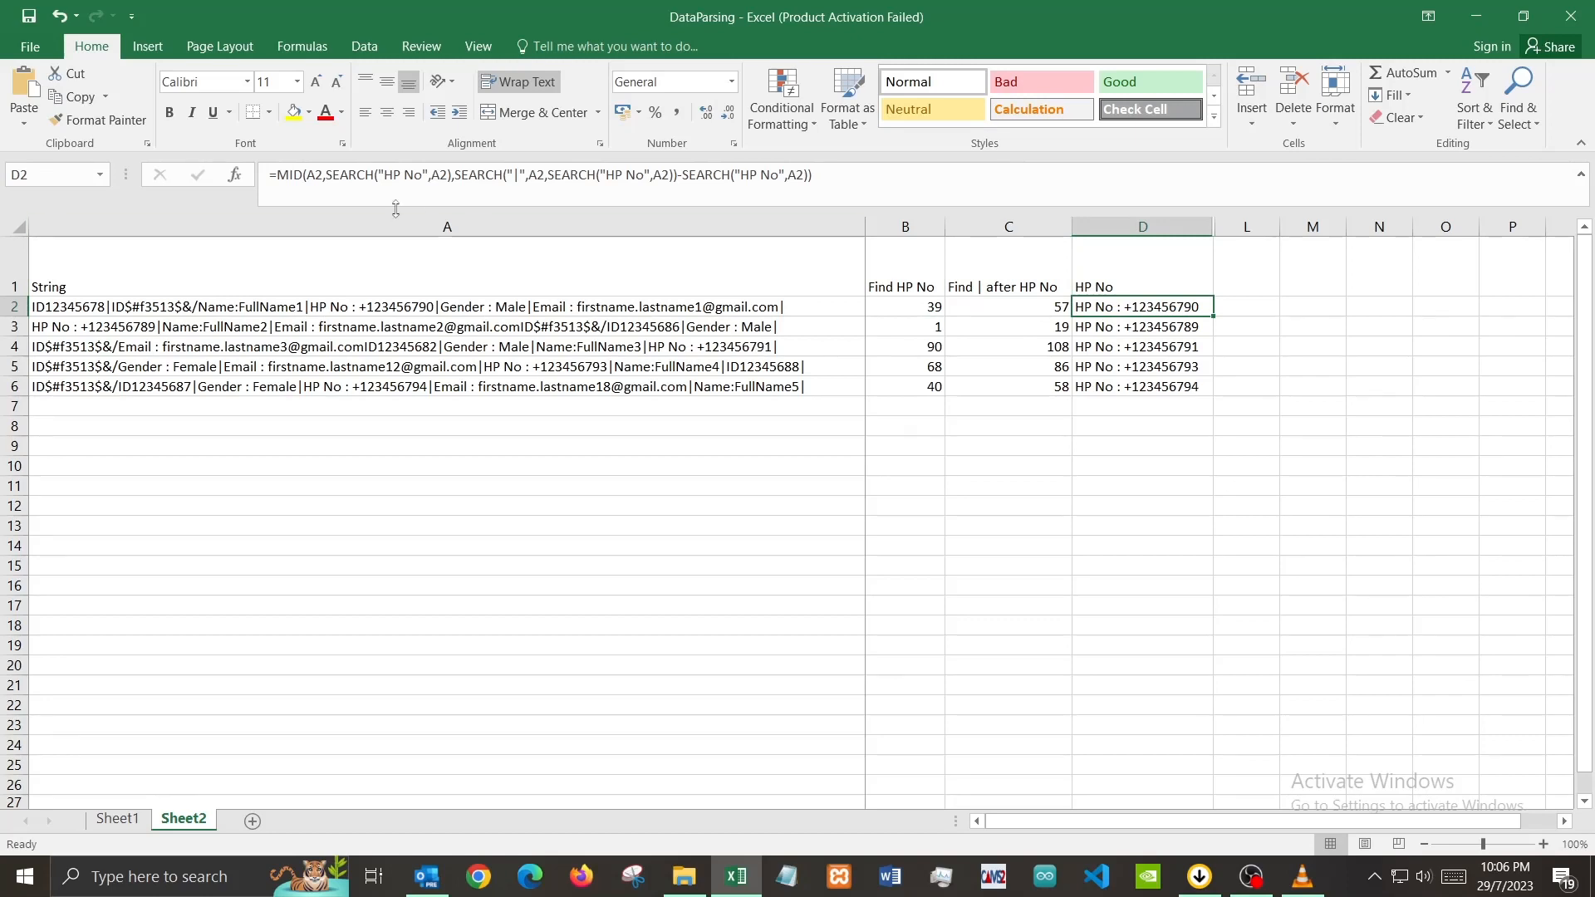
click(302, 175)
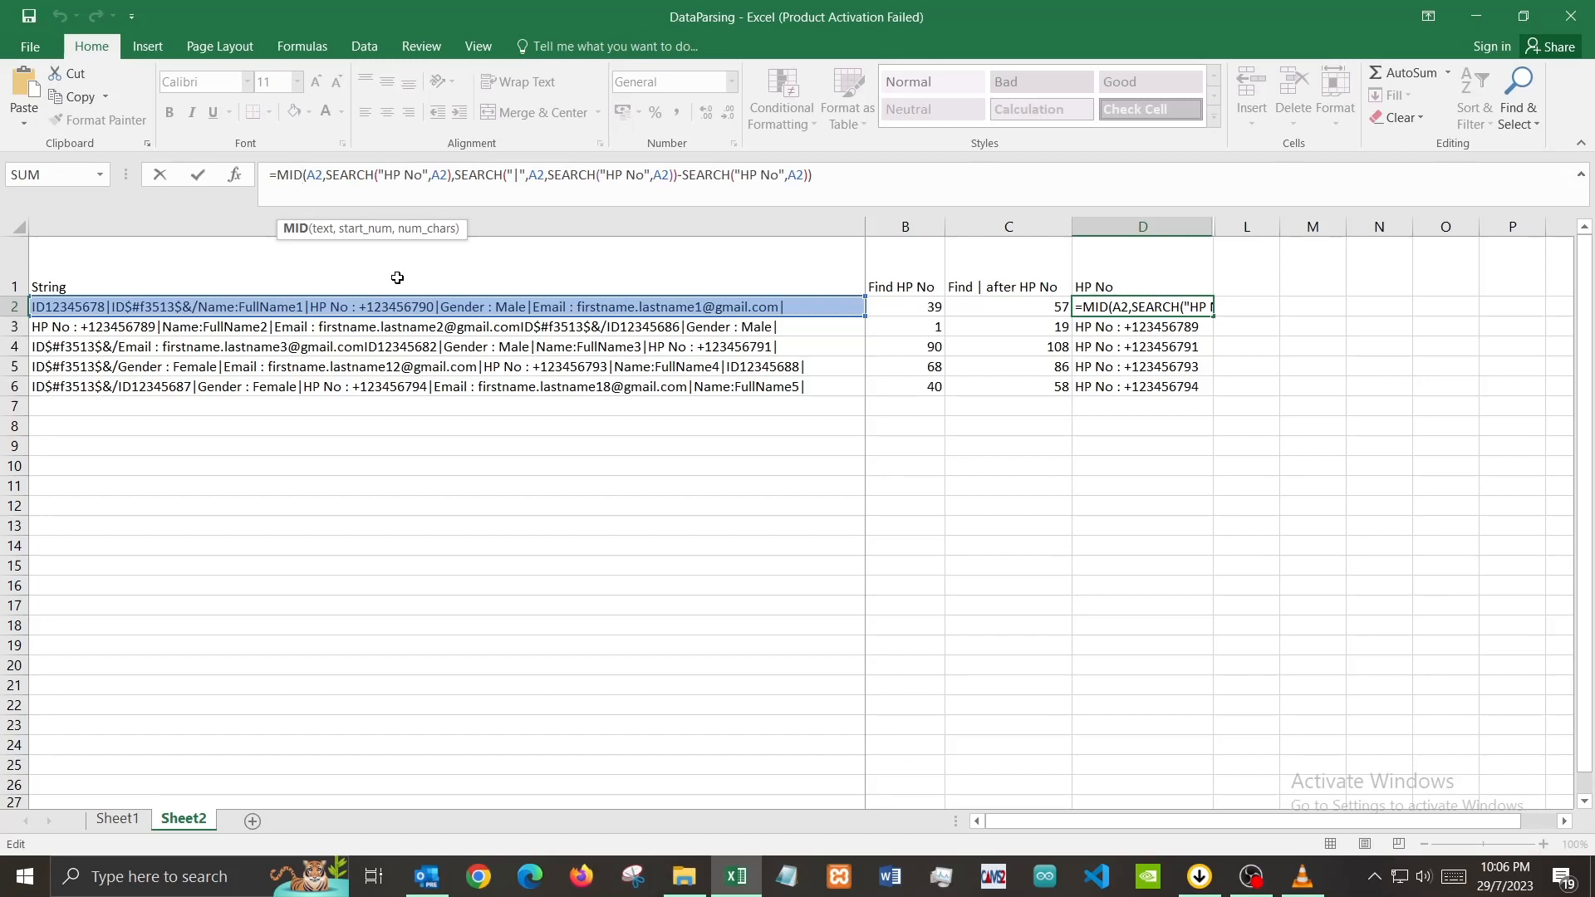
click(324, 236)
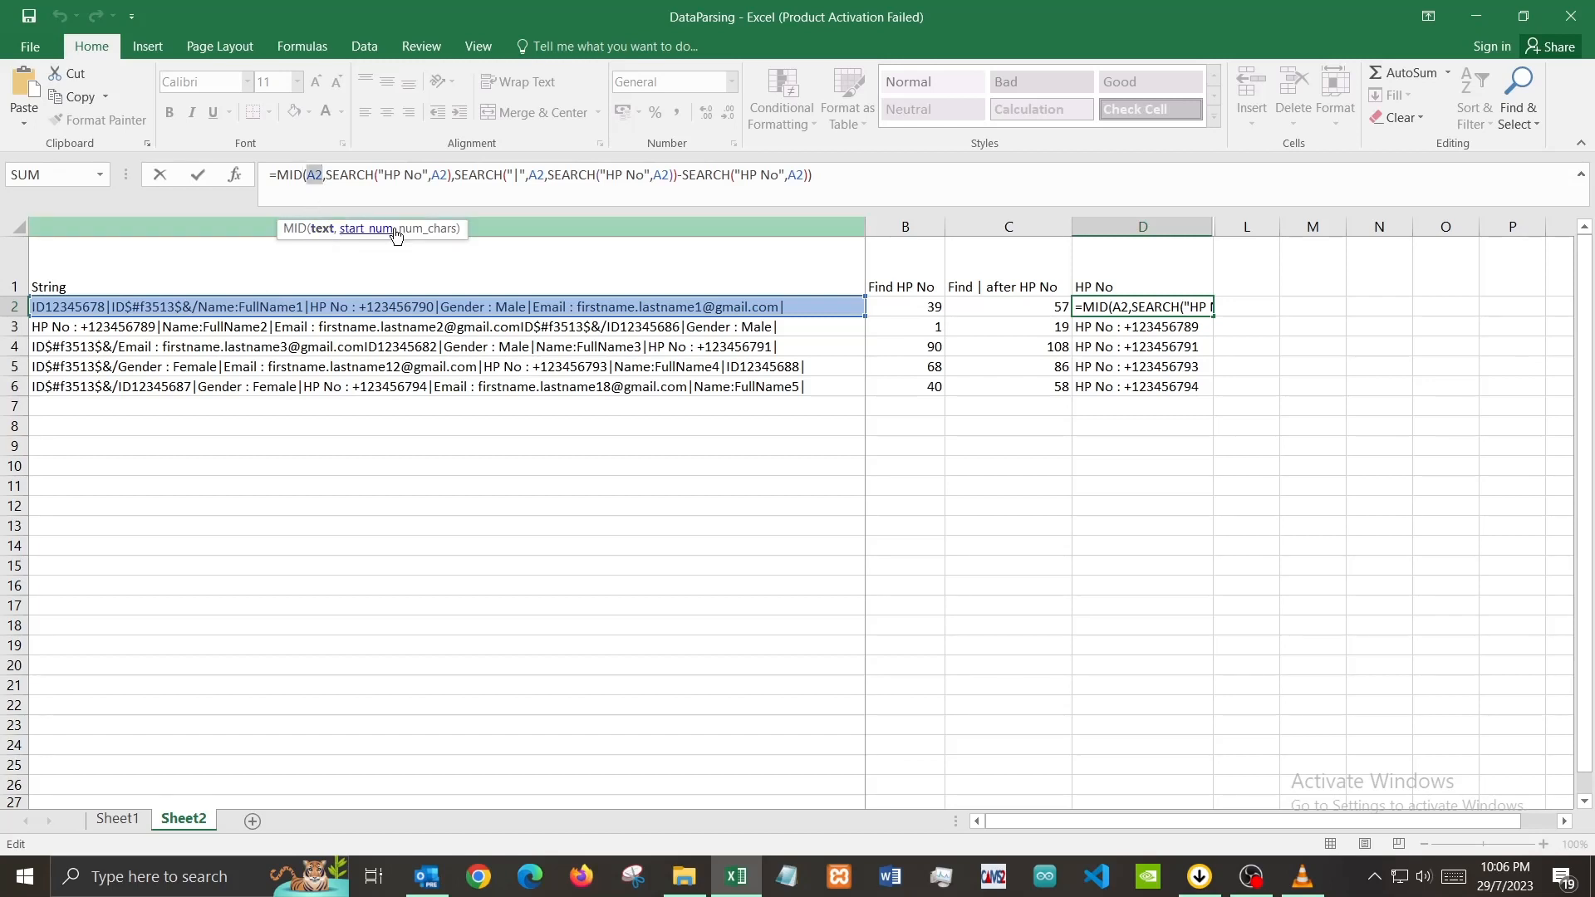
click(368, 232)
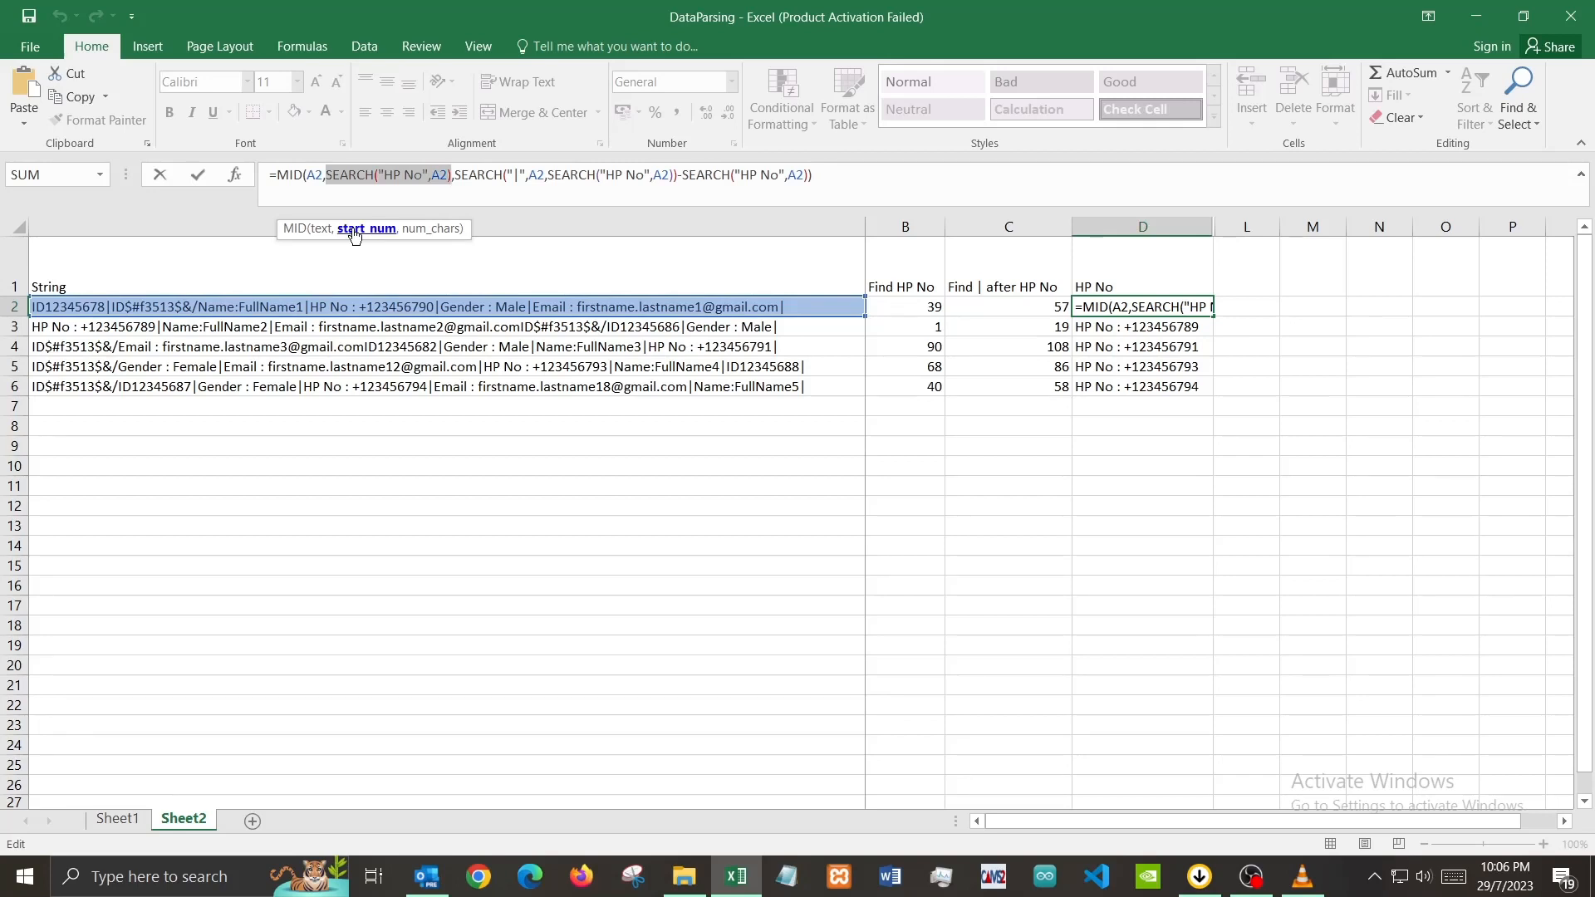
click(442, 235)
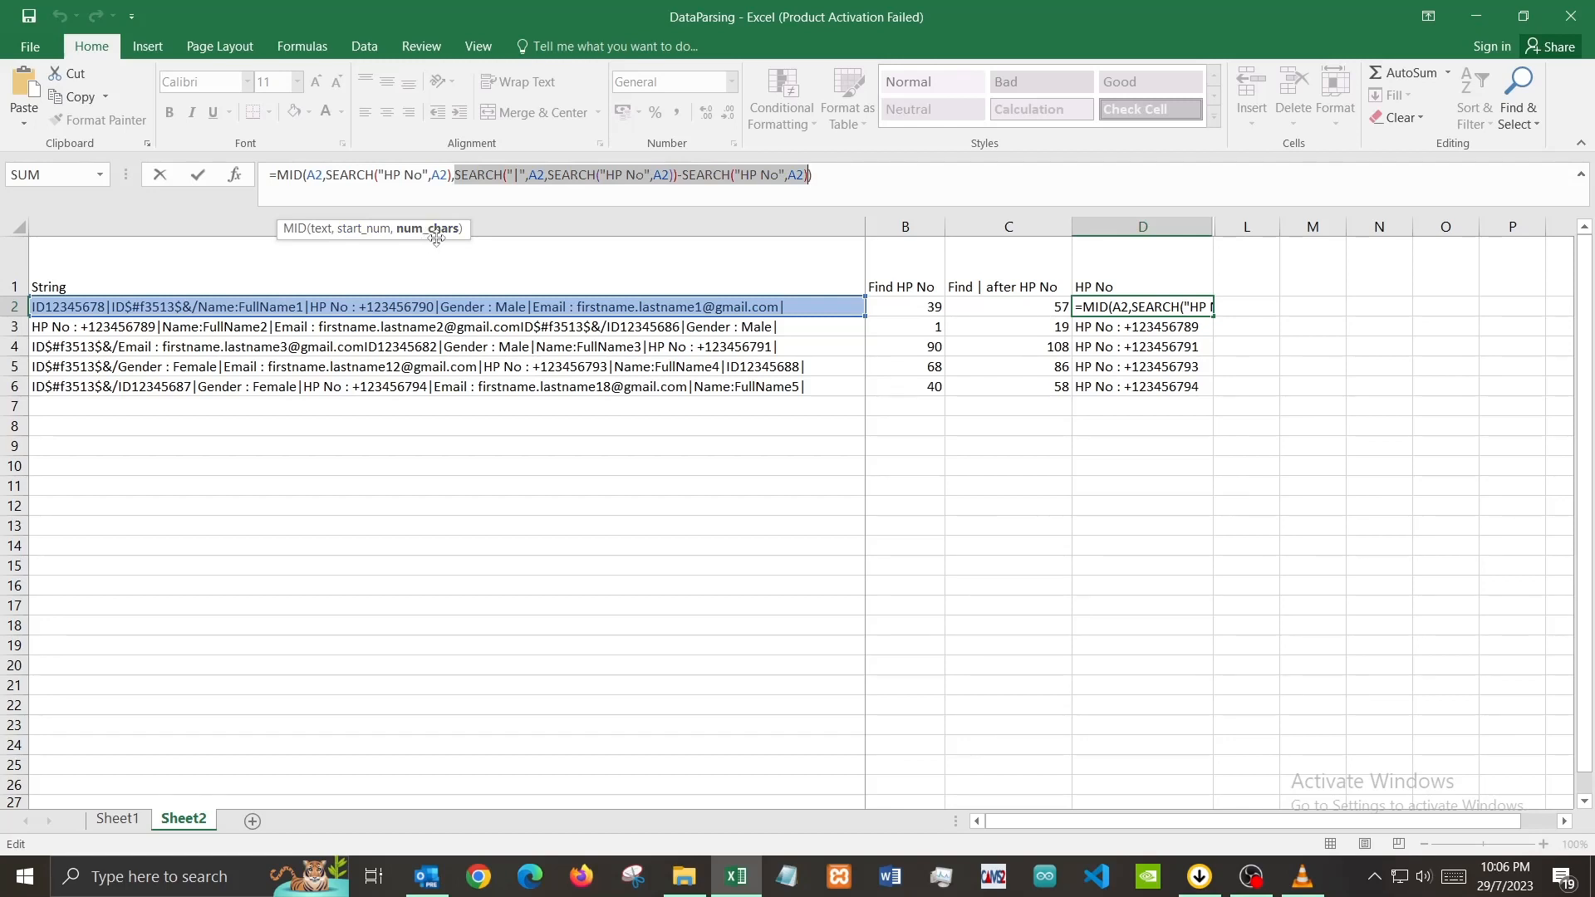
key(Return)
Compare the closing-pipe position in C2 with the HP No start position in B2 and its Find HP No header.
click(1010, 305)
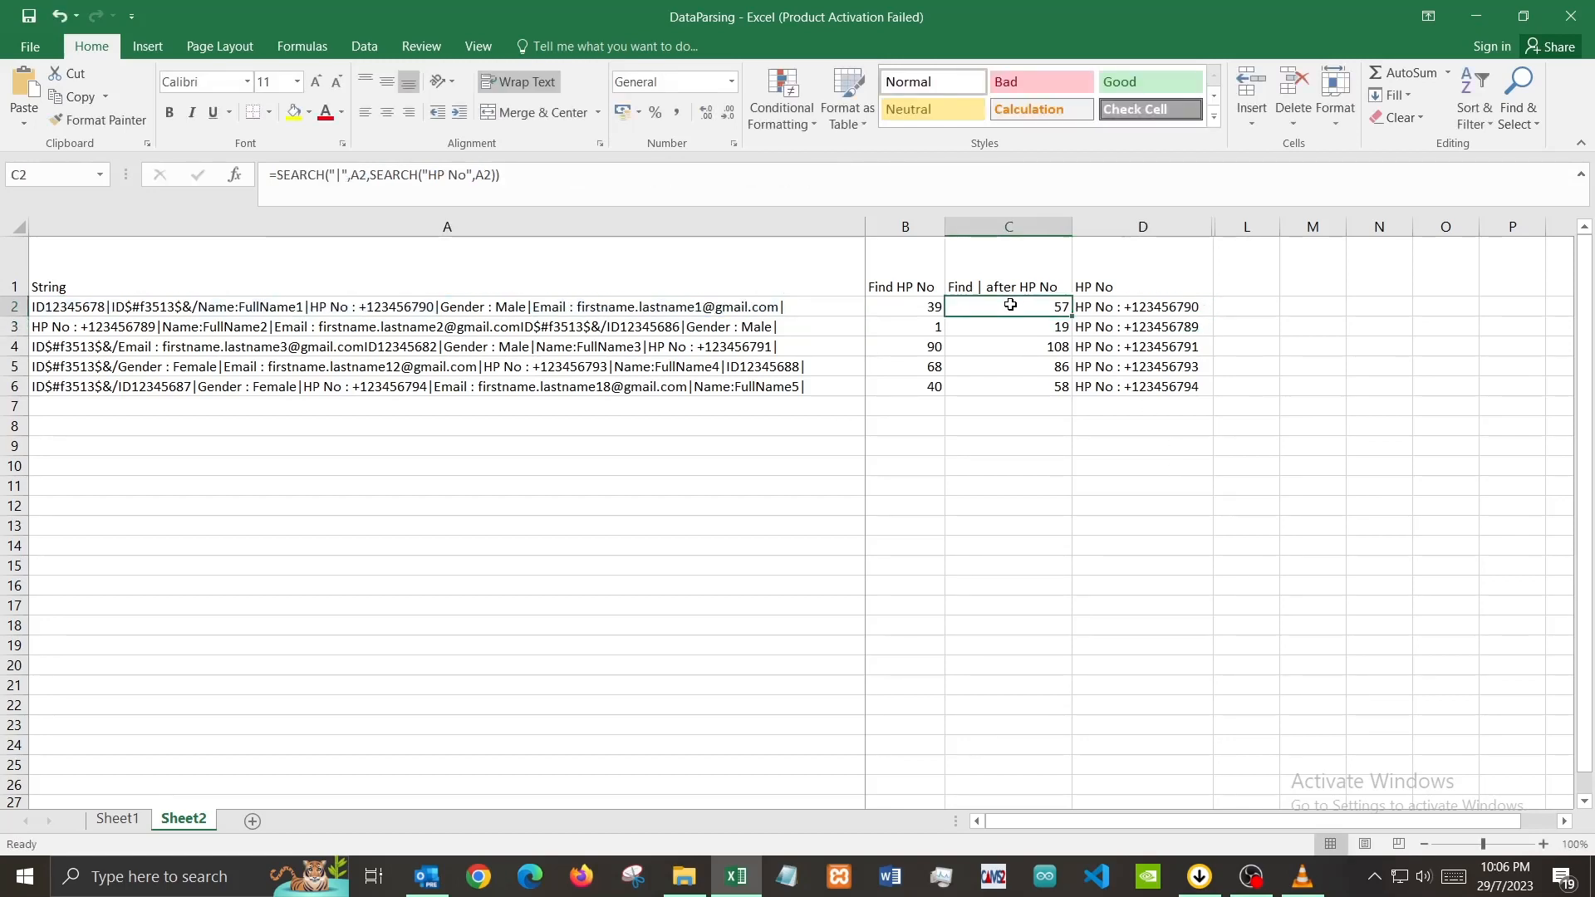
click(913, 305)
click(1029, 307)
click(886, 300)
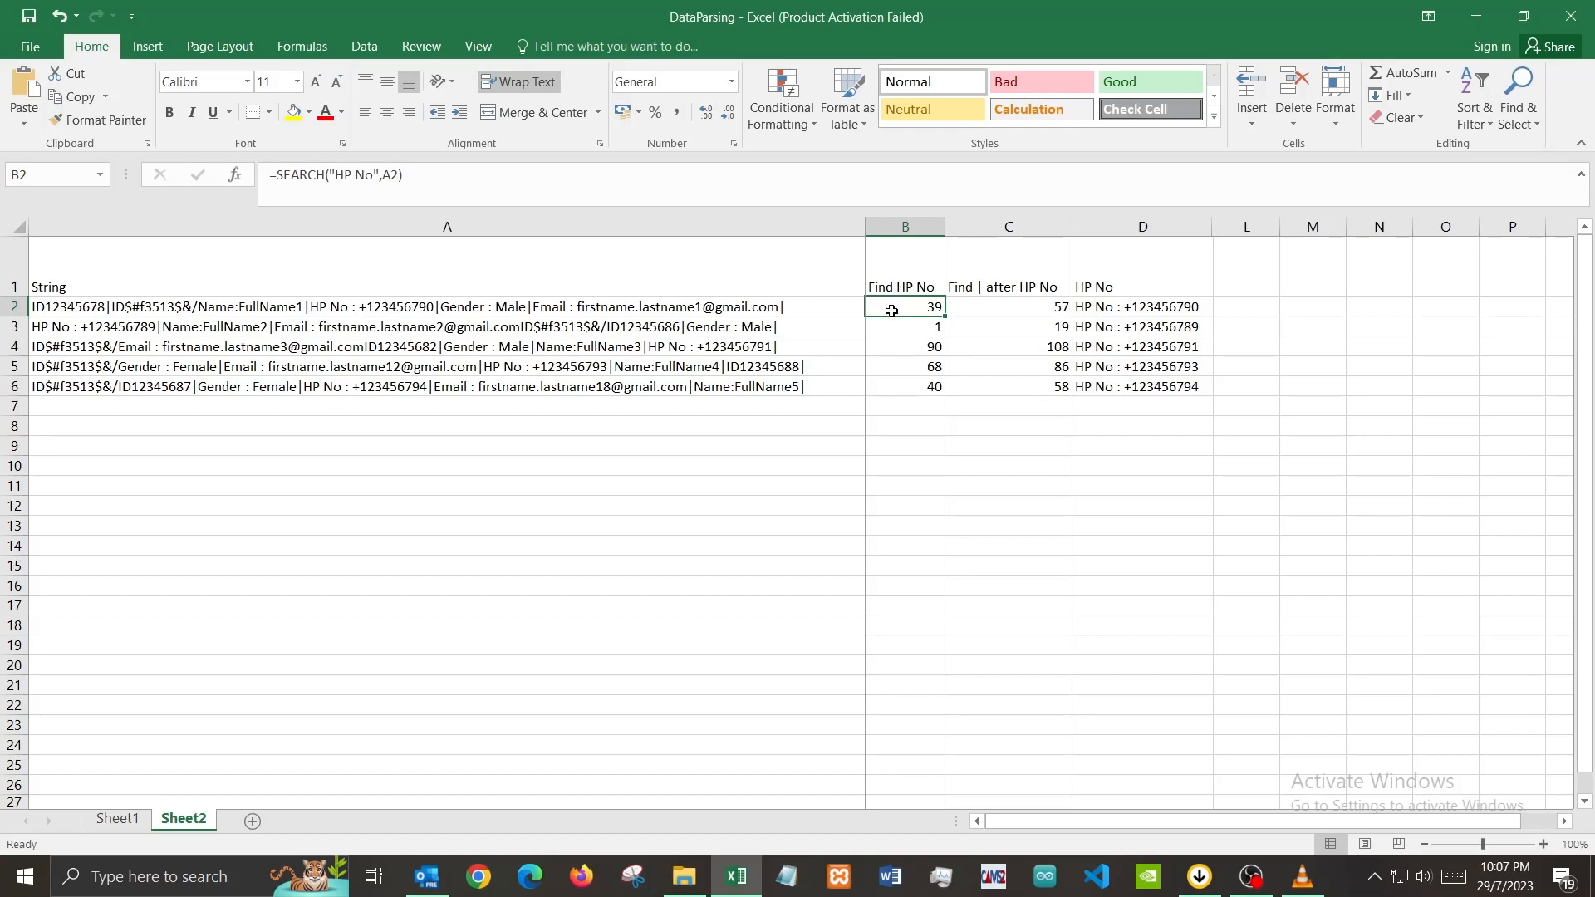
click(899, 282)
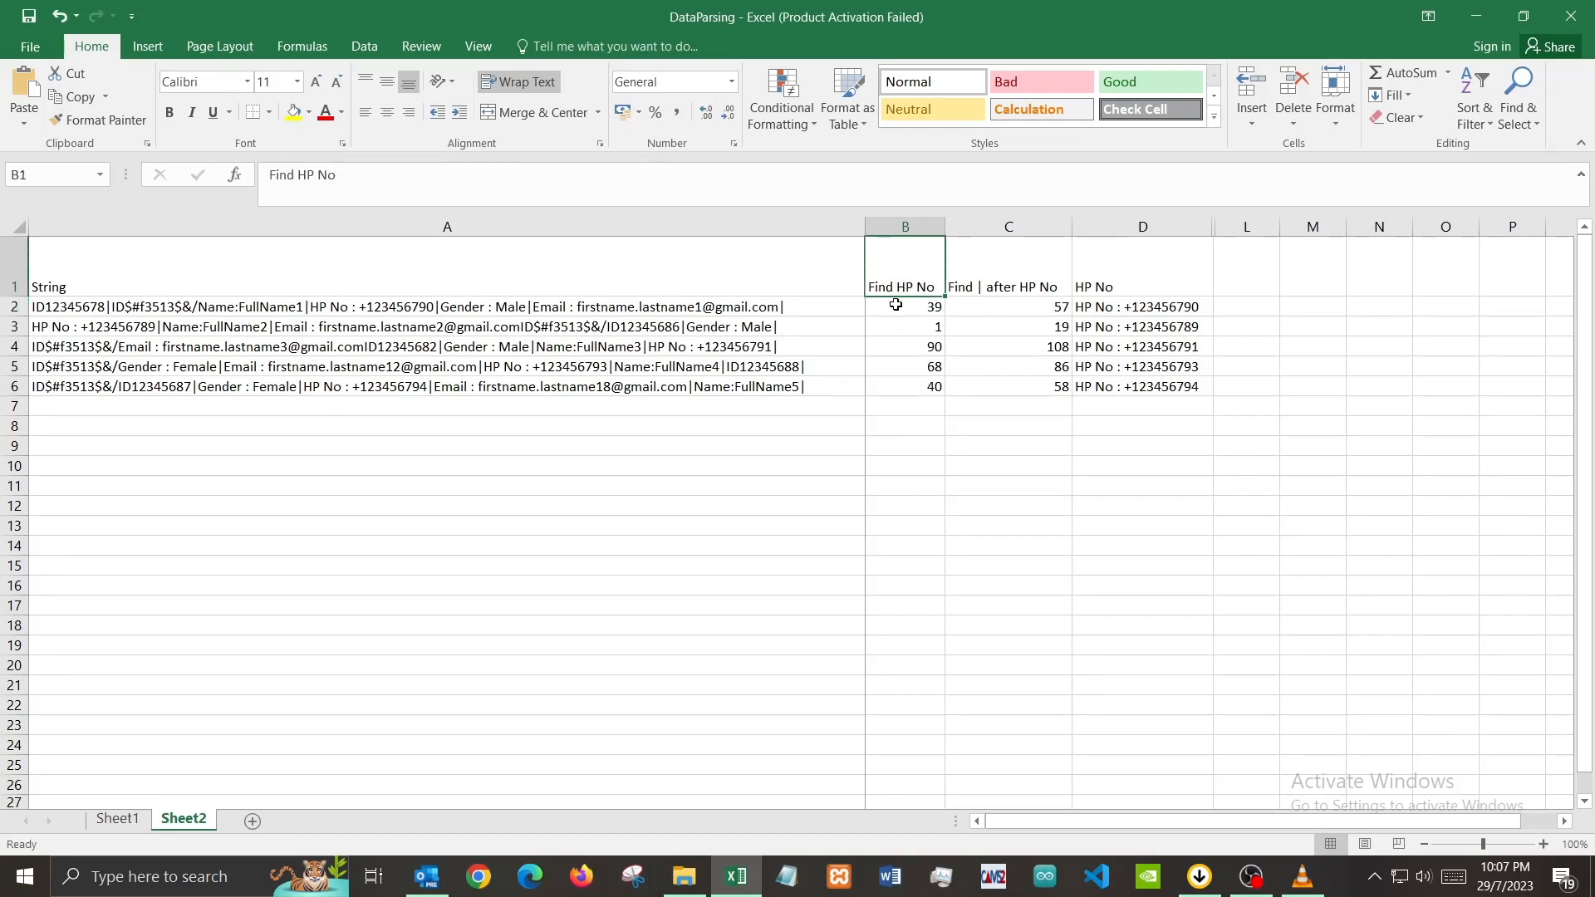
click(897, 301)
Trace where the HP No field starts in the A2 string and where its closing pipe sits, relating it to C2.
click(306, 302)
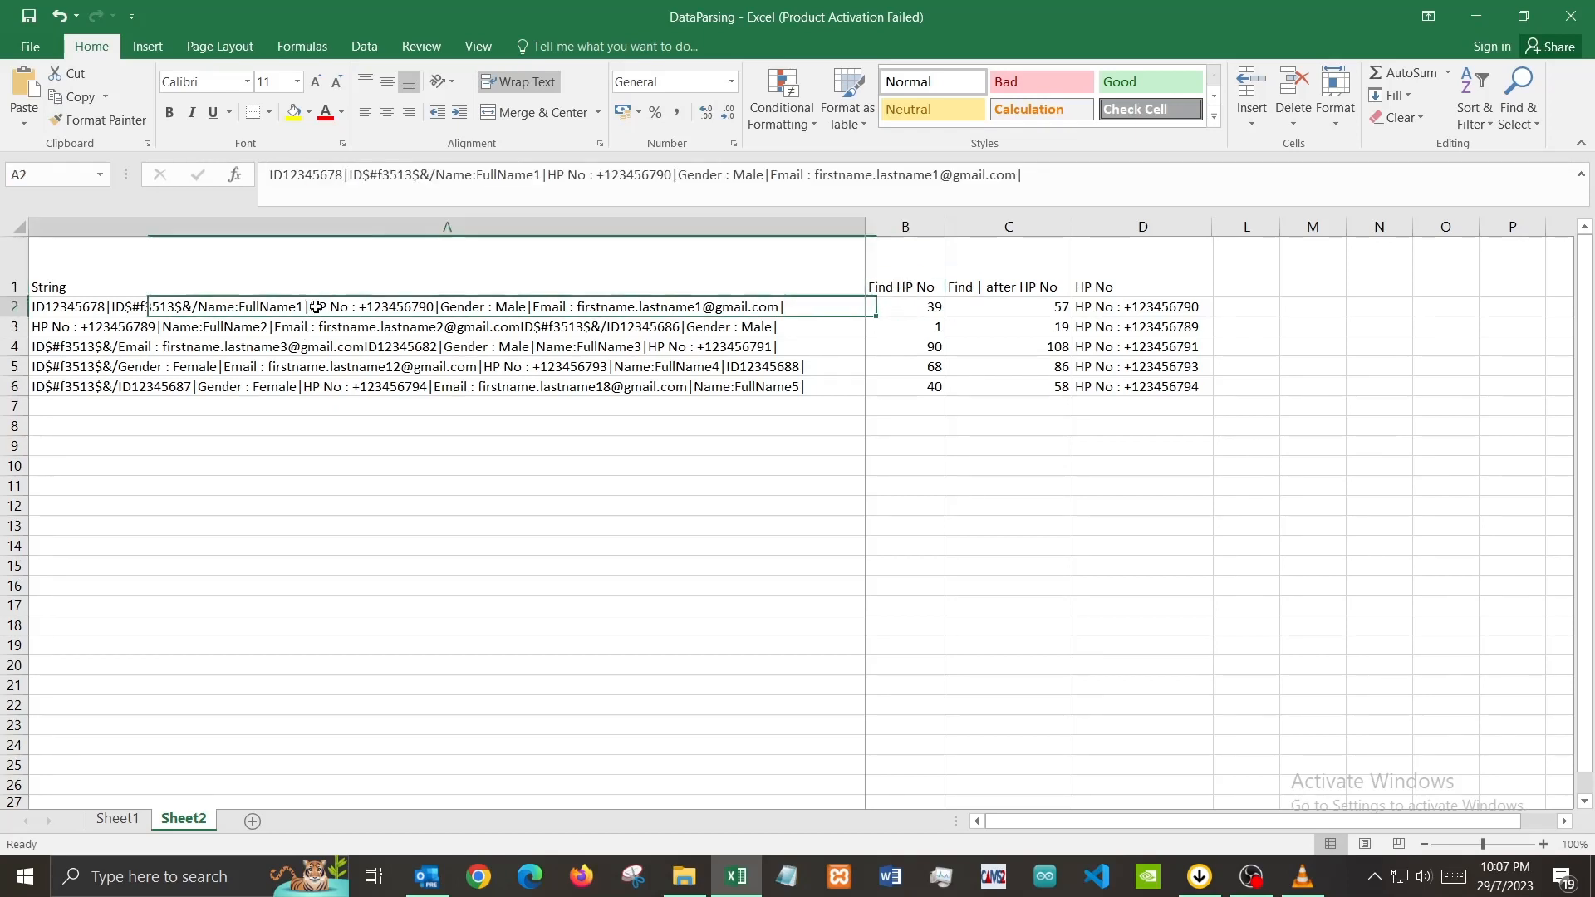
double_click(309, 306)
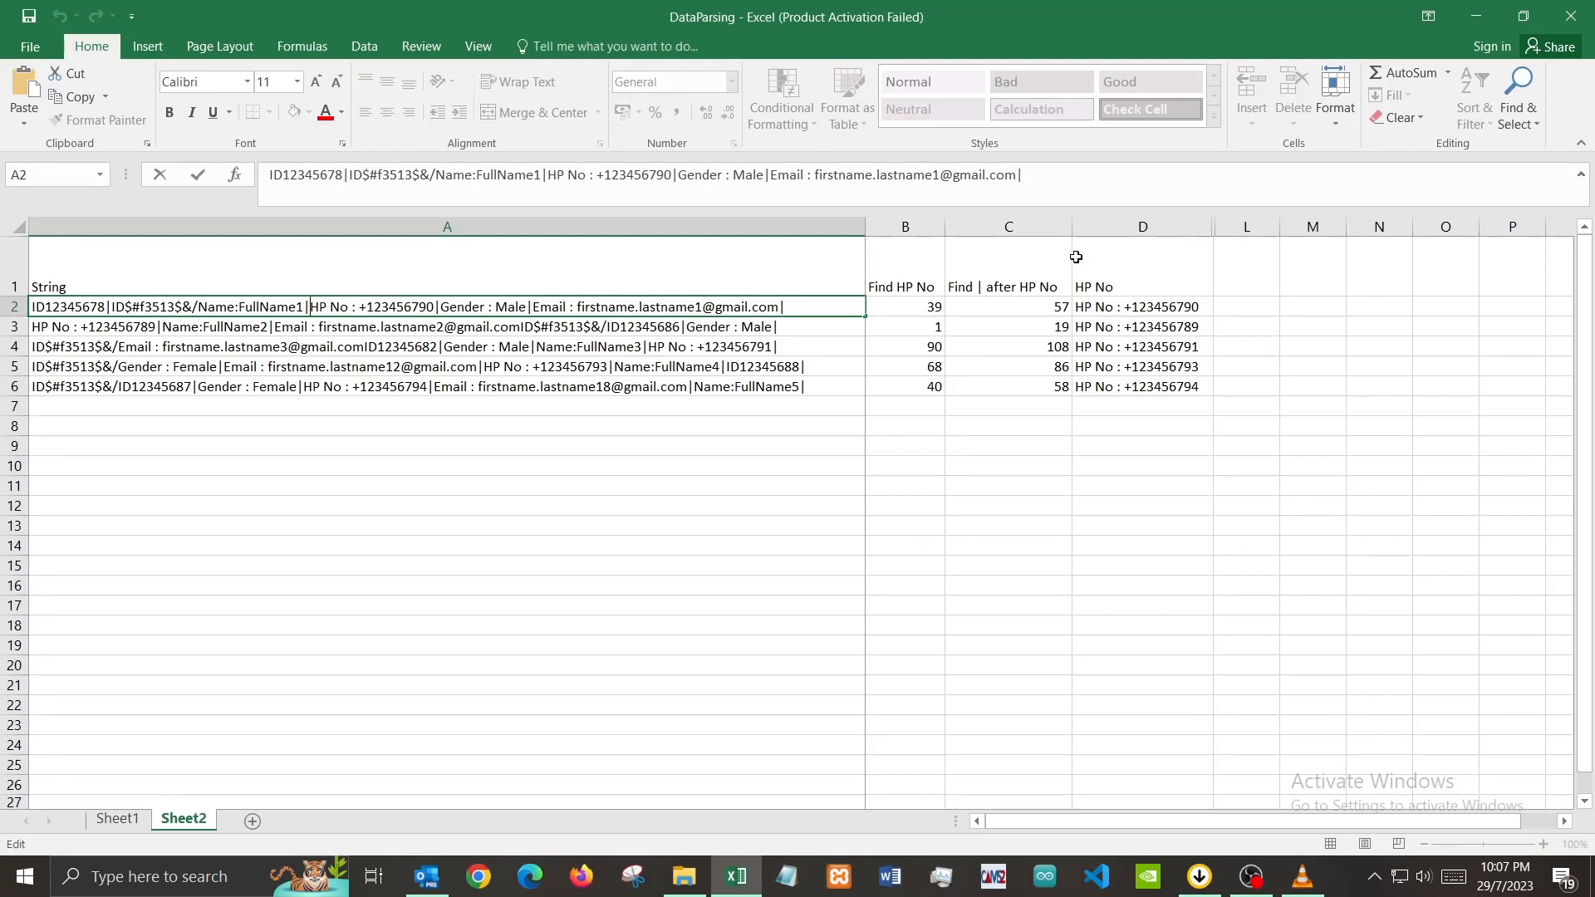
key(Return)
click(1008, 308)
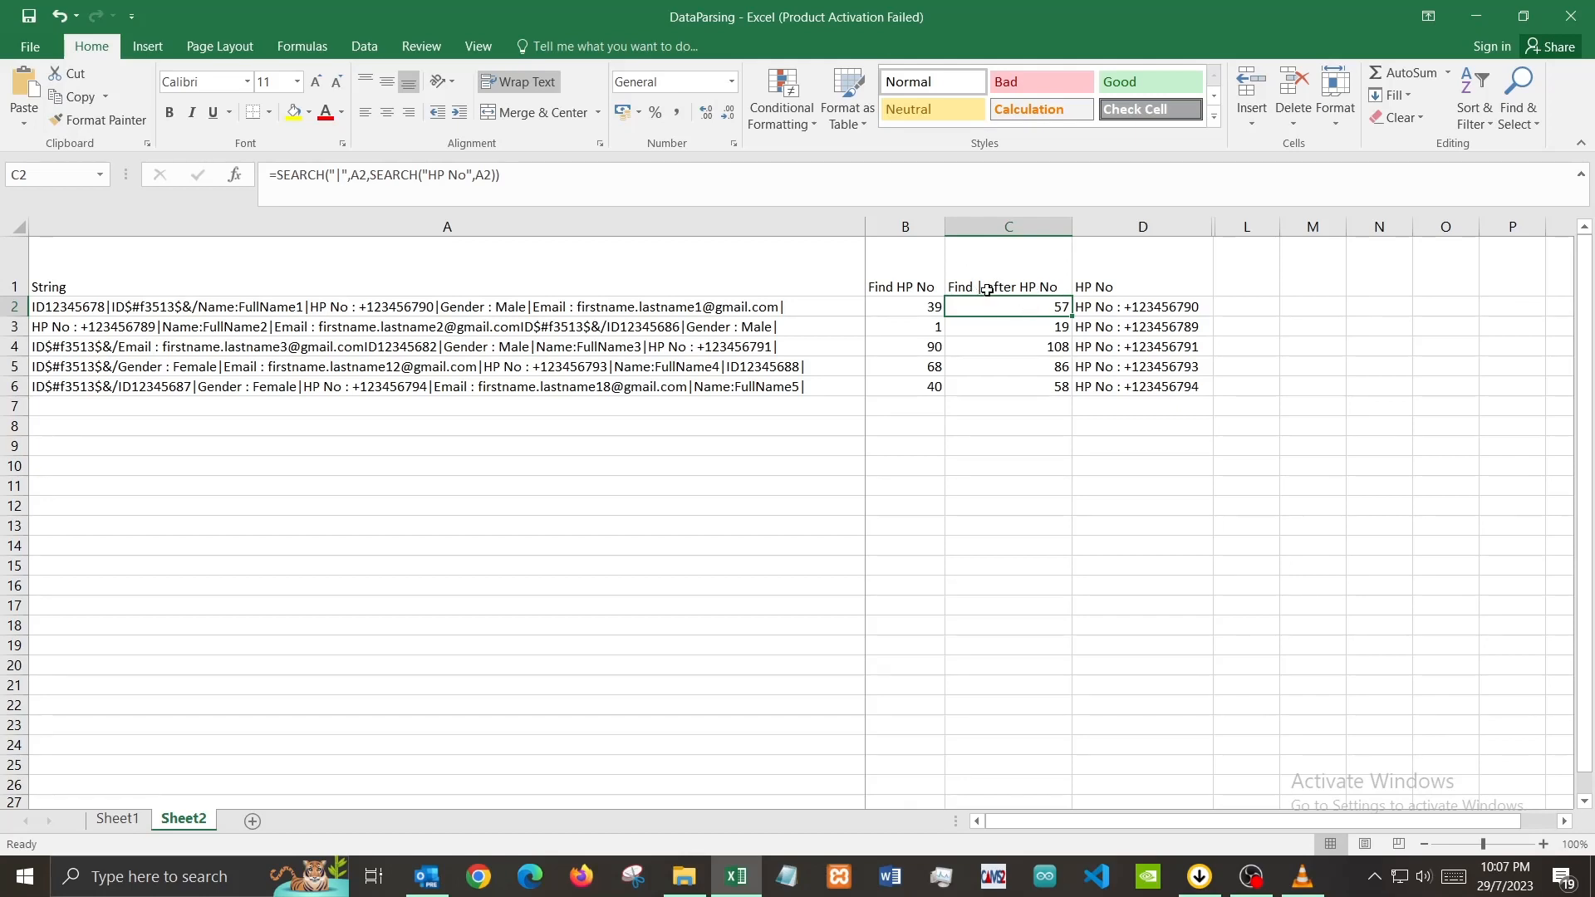
double_click(442, 305)
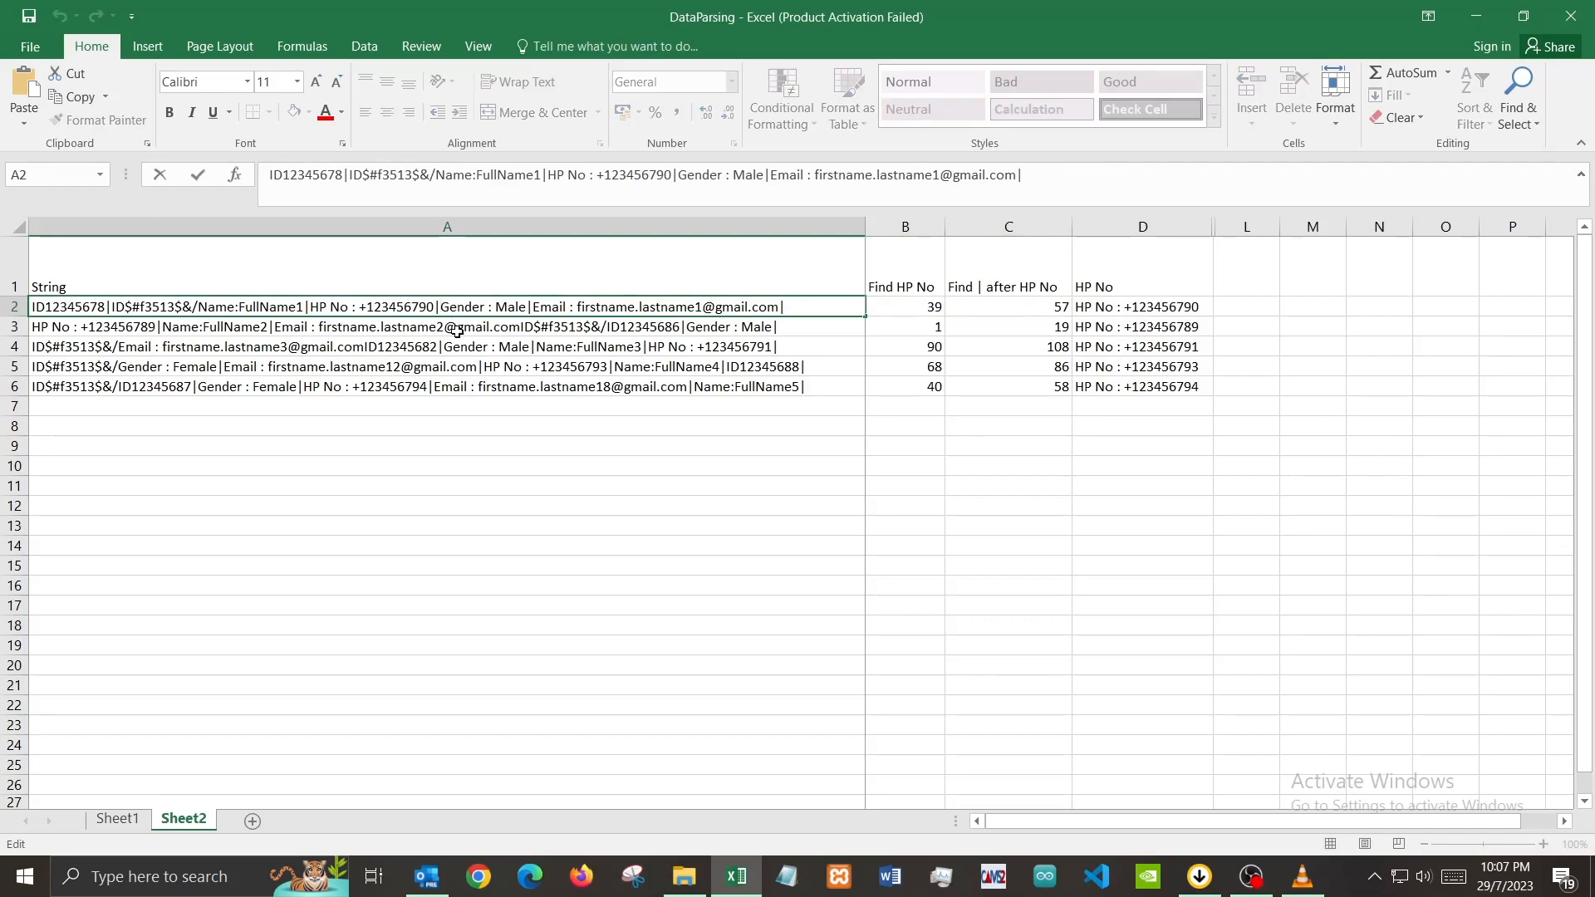
key(Return)
Recheck the end position in C2 against the start position in B2 and the Find | after HP No header.
click(1028, 310)
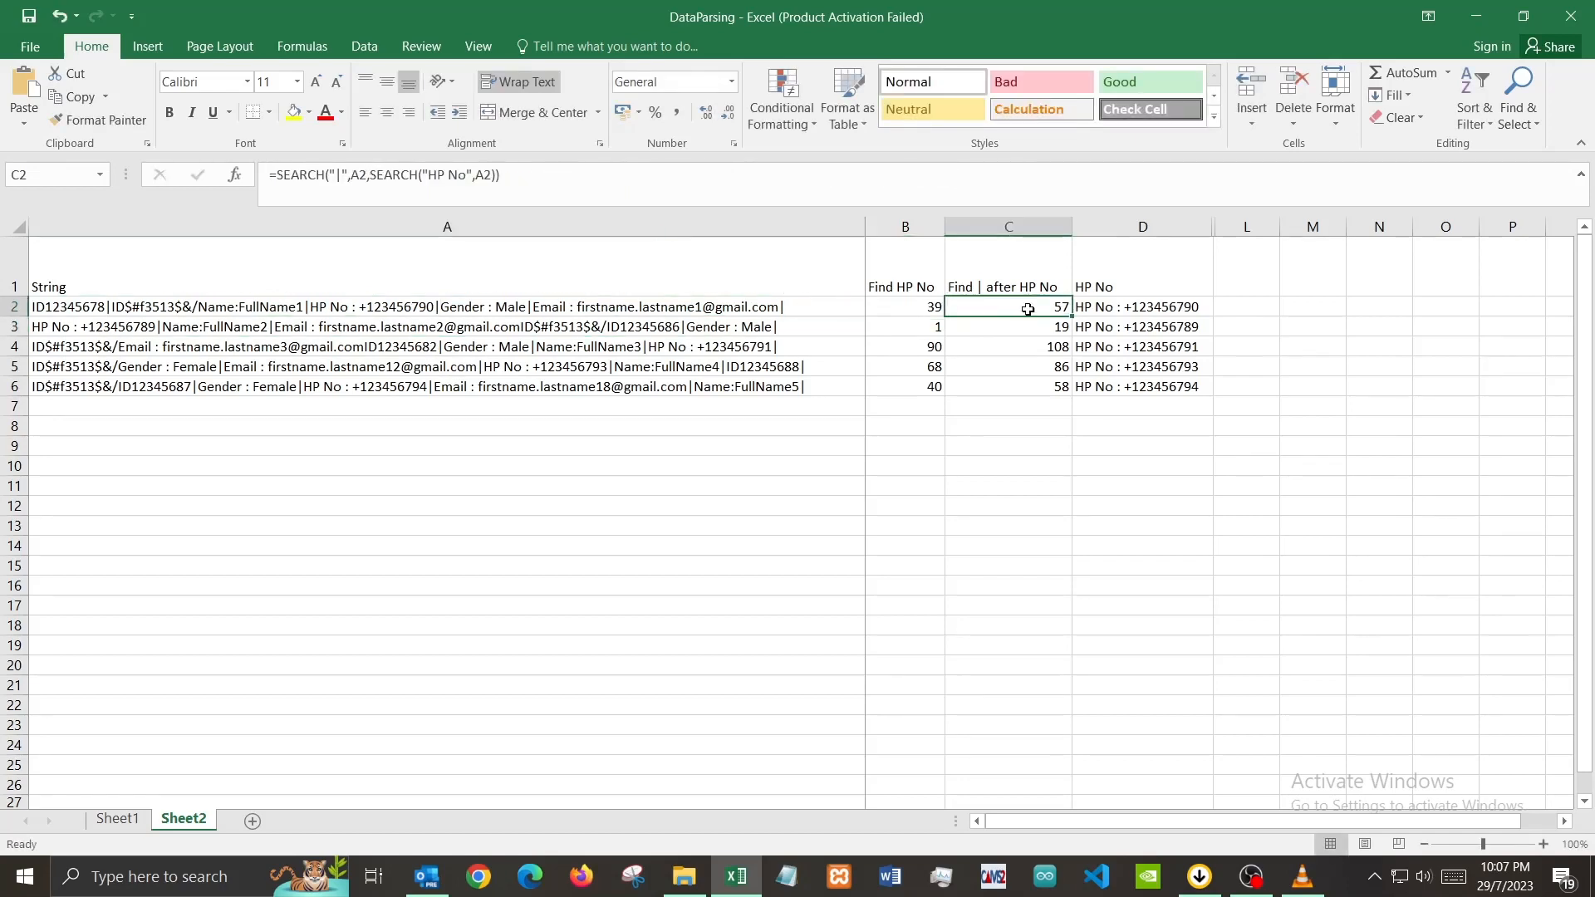
click(919, 307)
click(1002, 295)
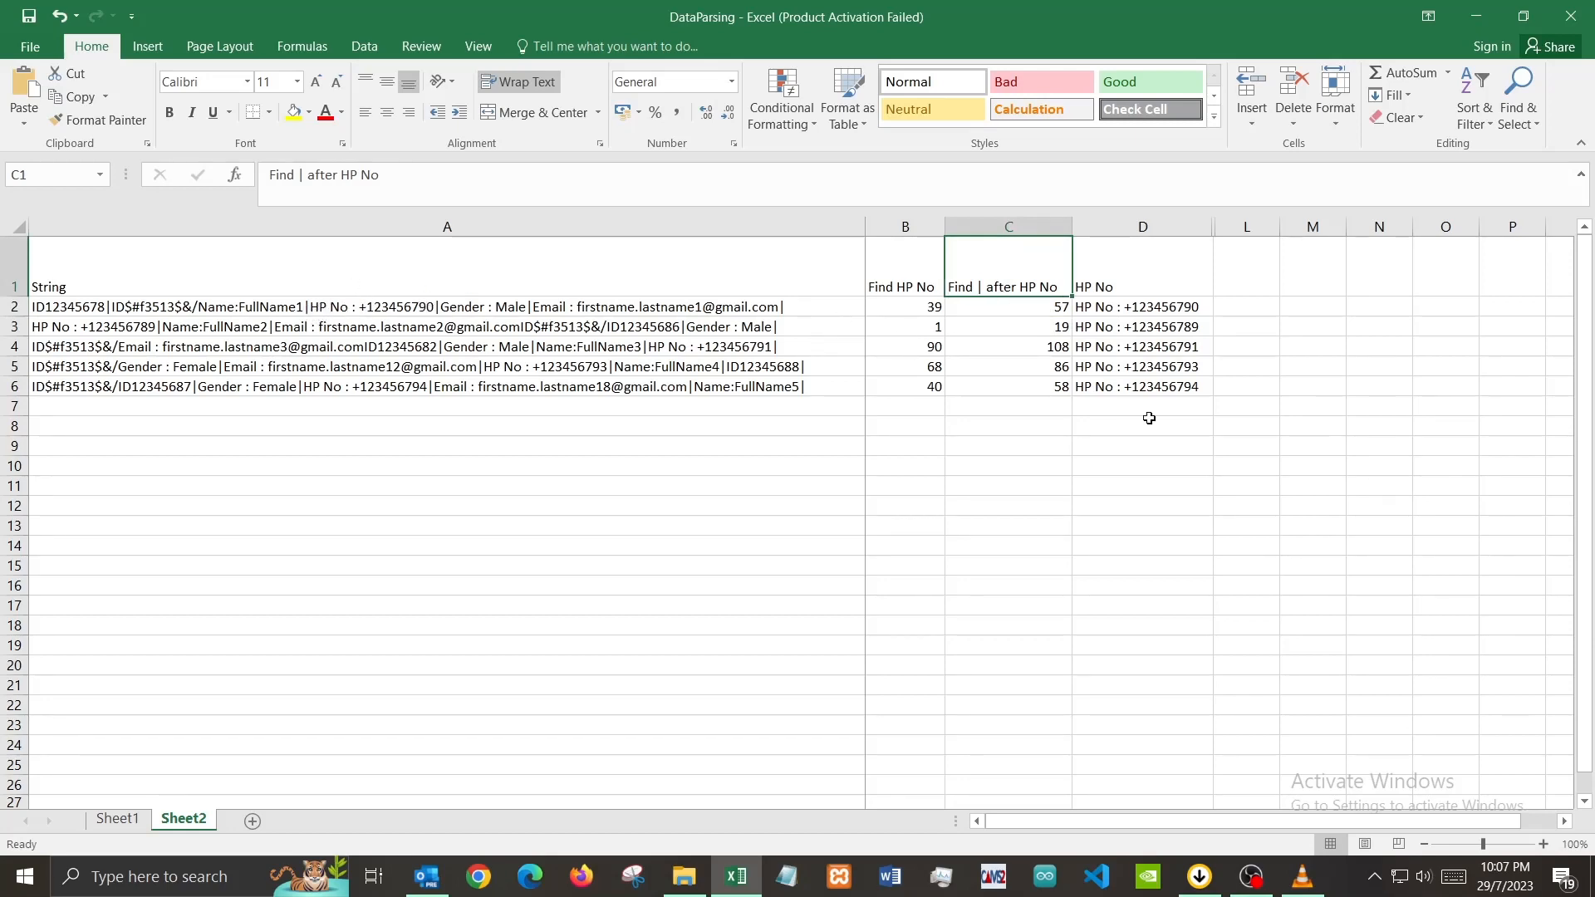
Examine the num_chars argument of the D2 MID formula, which subtracts the HP No start from the pipe position.
click(1155, 312)
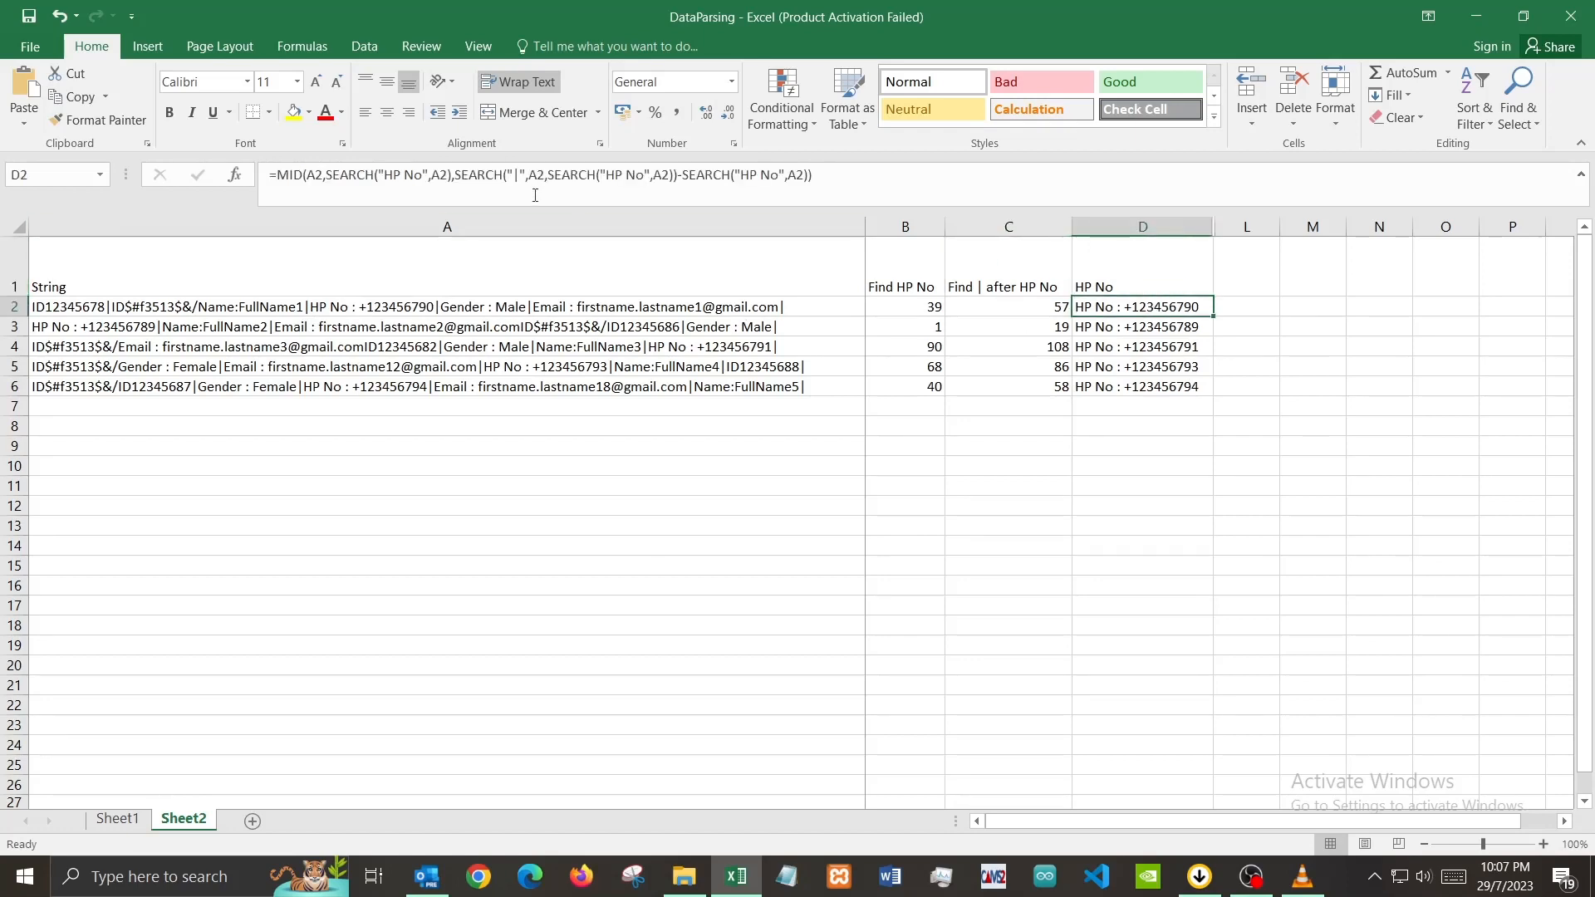
click(363, 172)
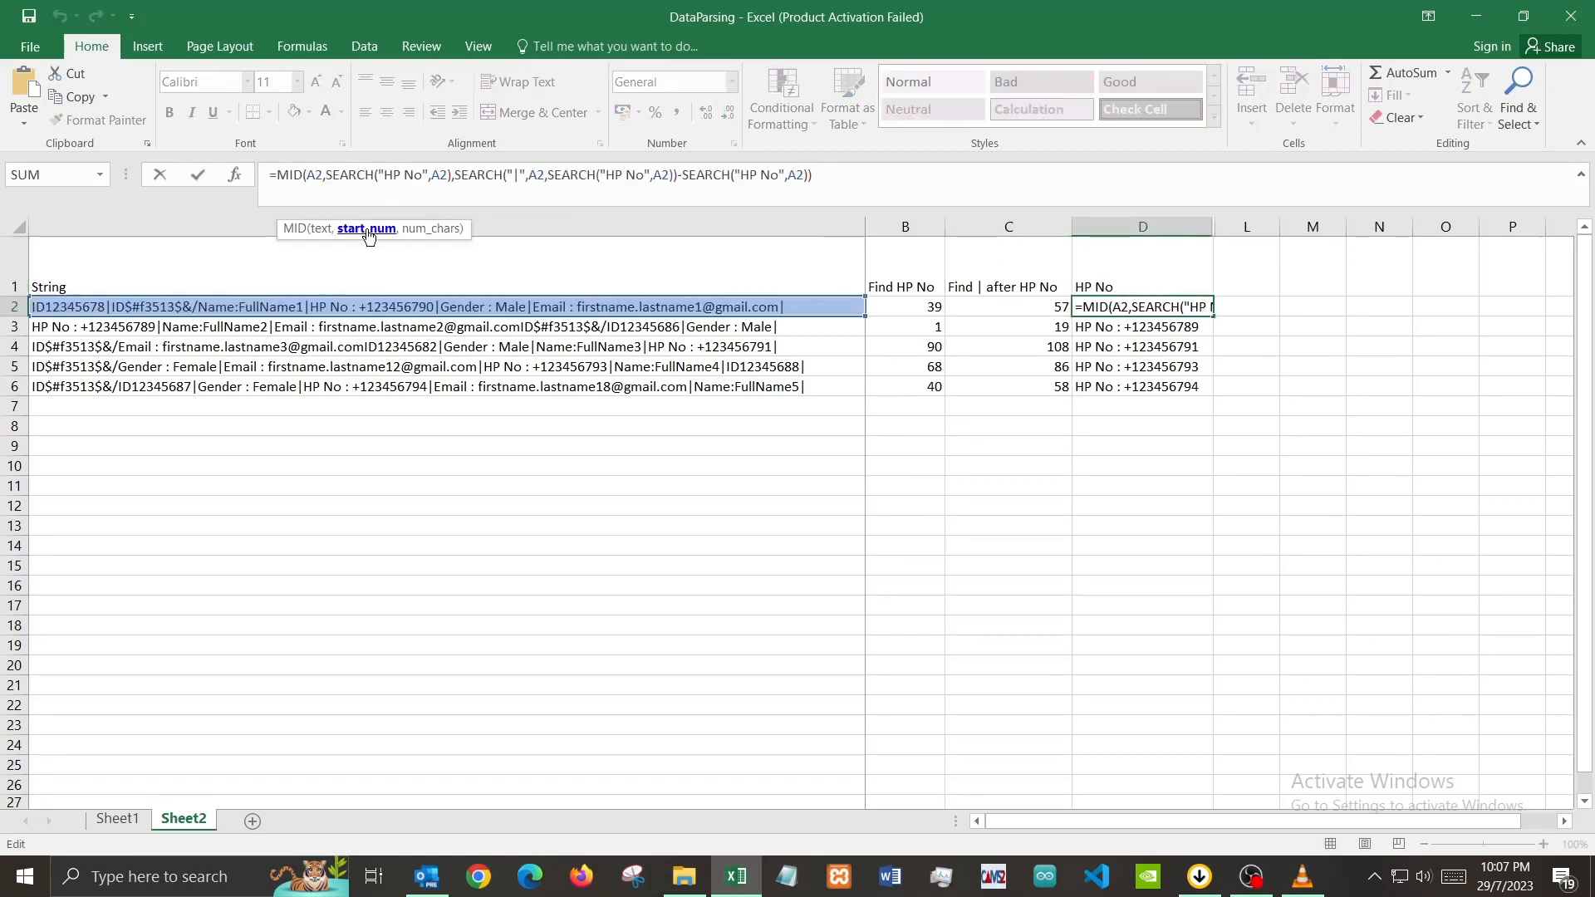
click(427, 229)
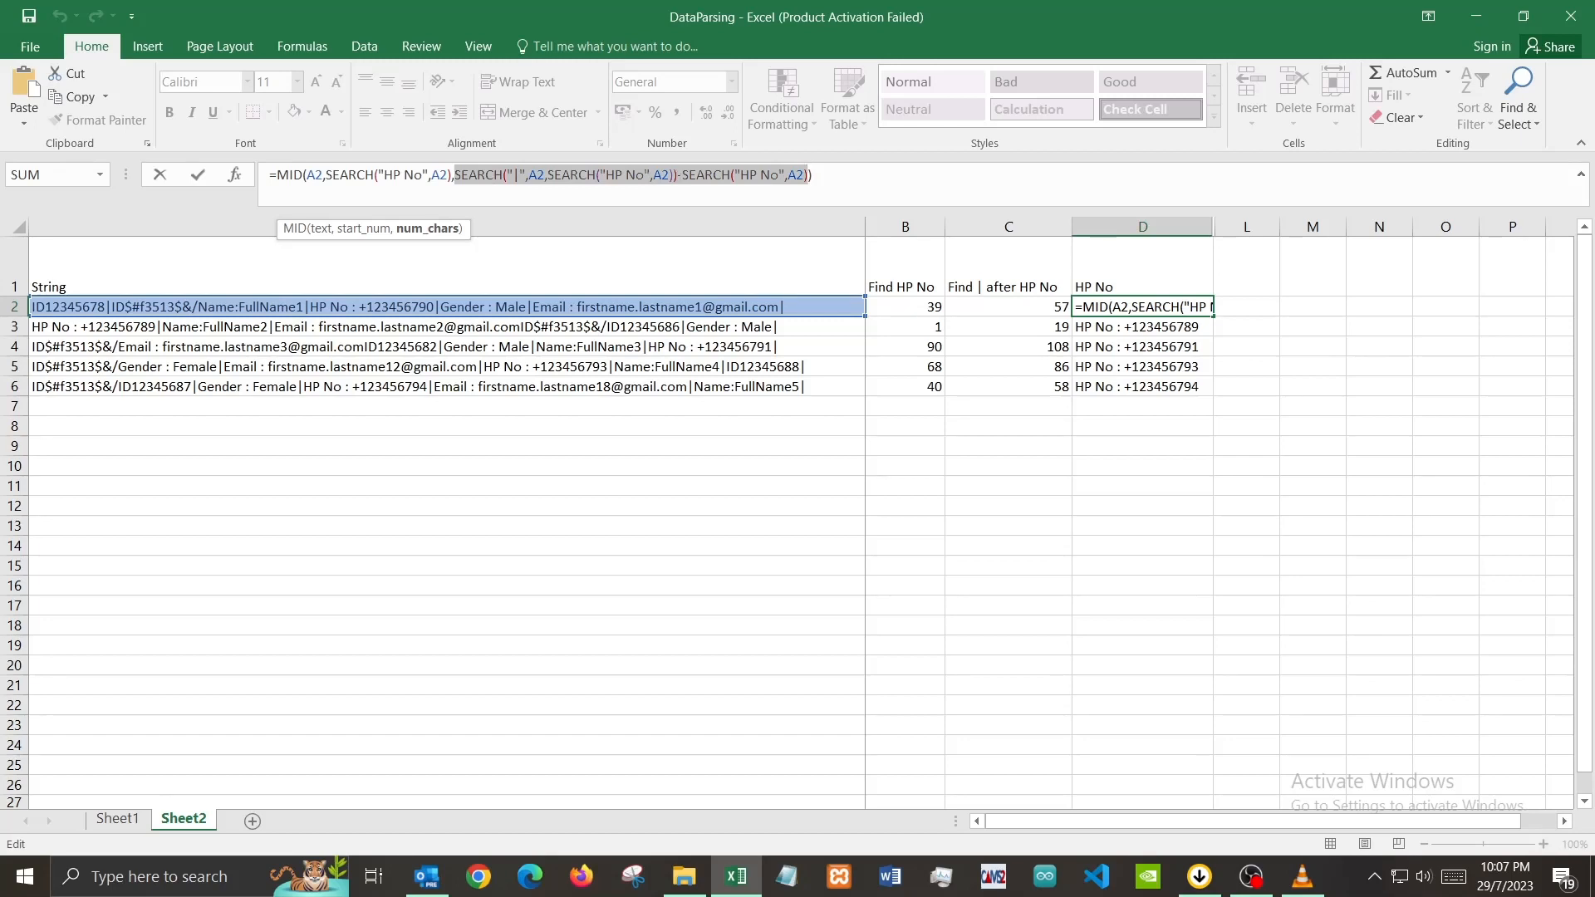
click(827, 179)
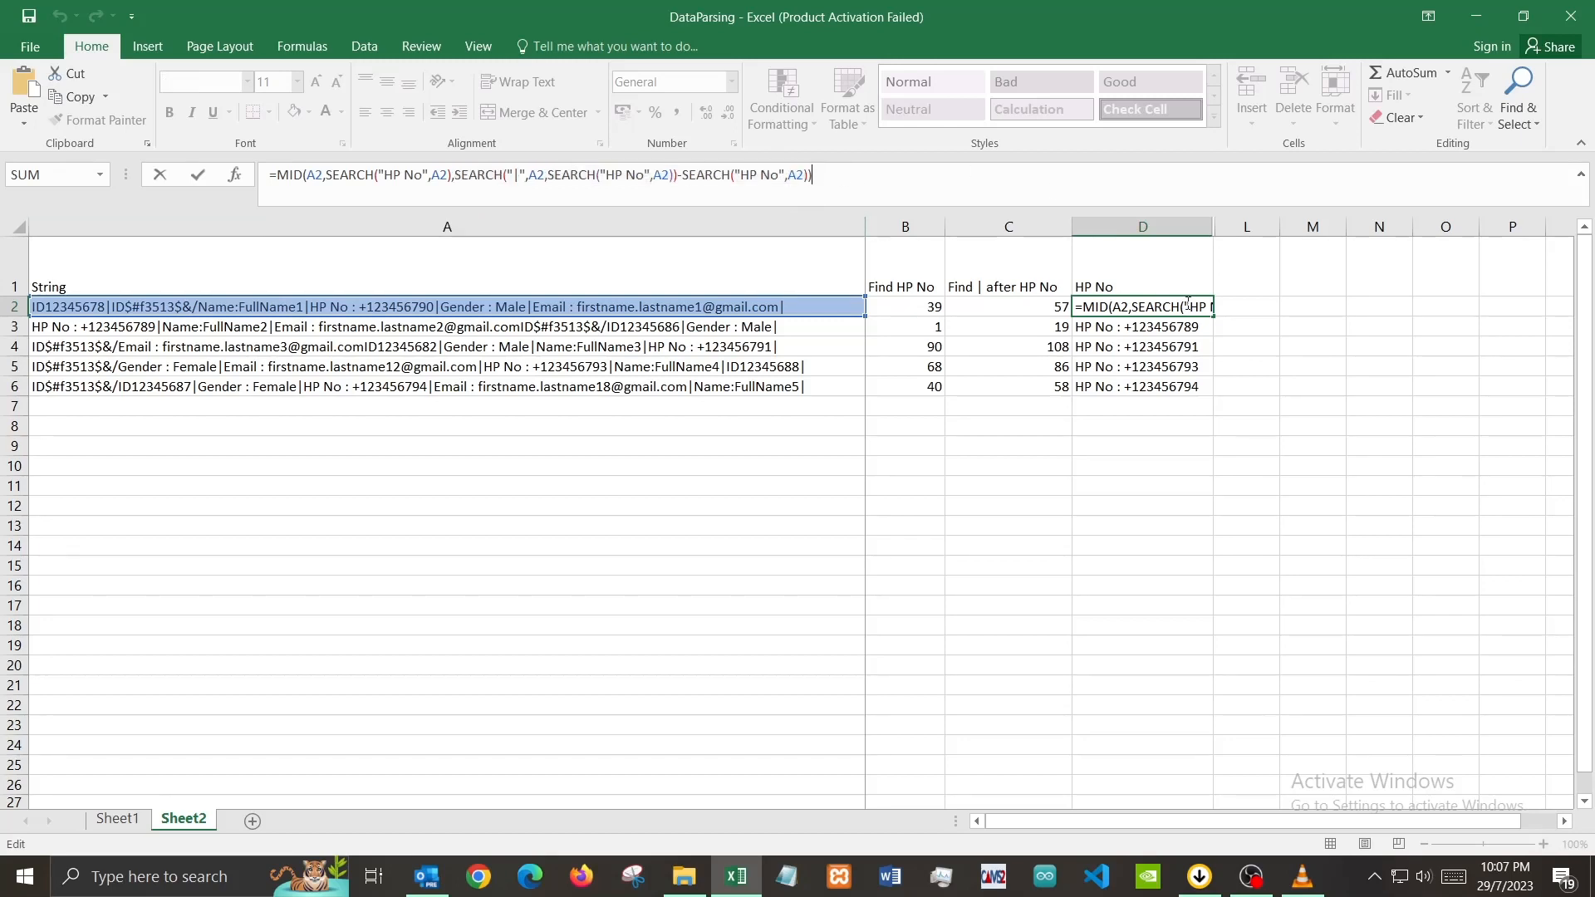
key(Return)
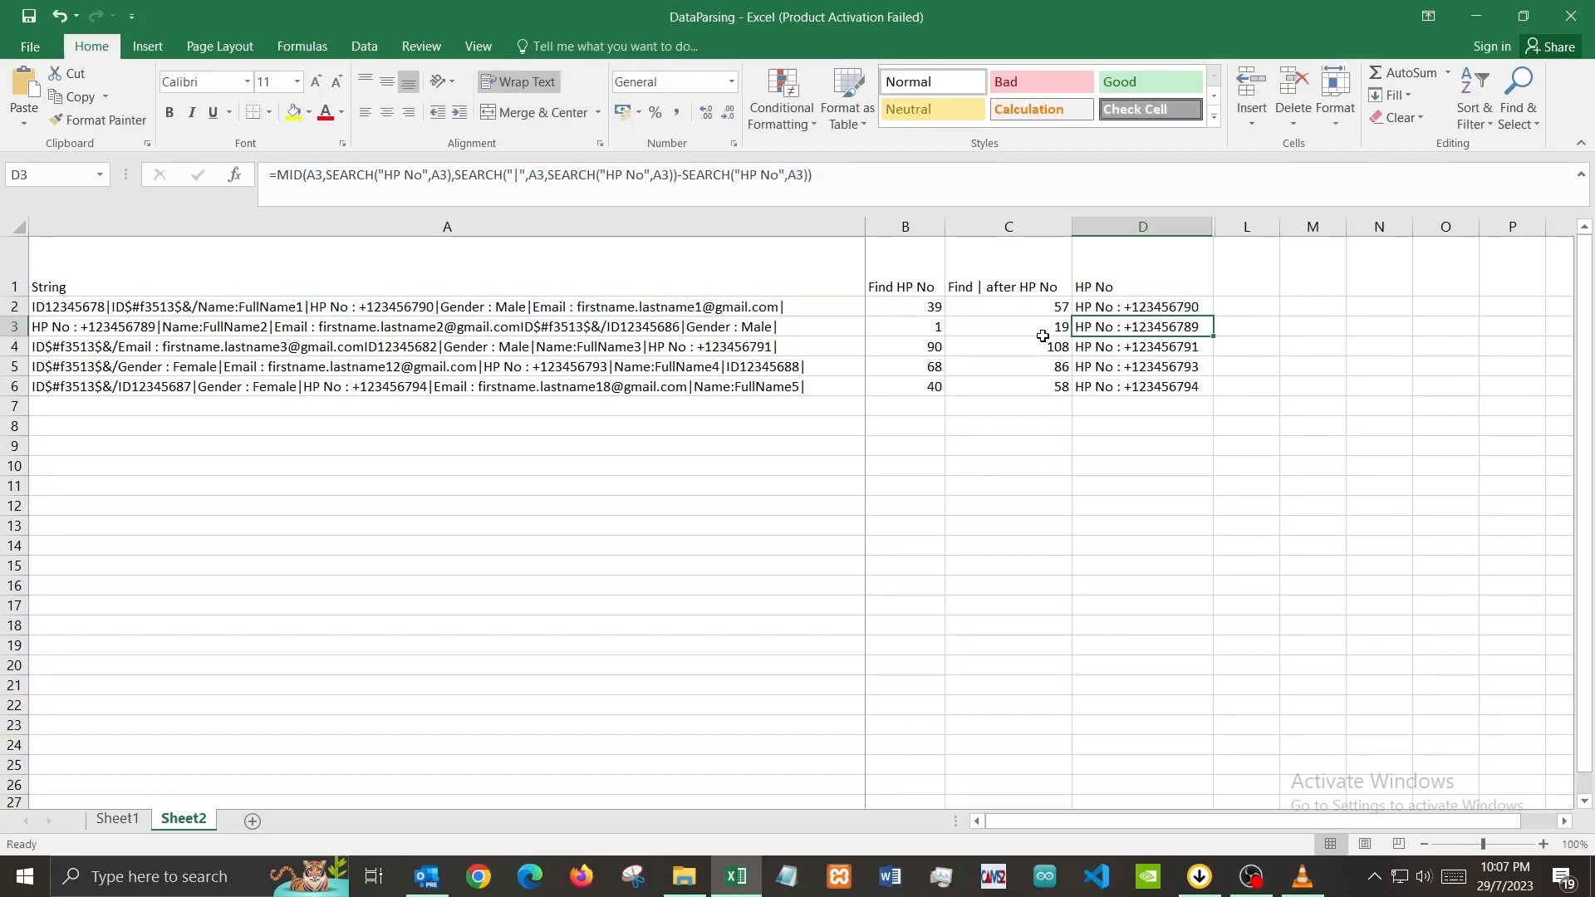
Review the start positions, pipe positions and extracted HP No values across B2:D6.
click(1007, 311)
drag(907, 301, 1124, 381)
click(1000, 467)
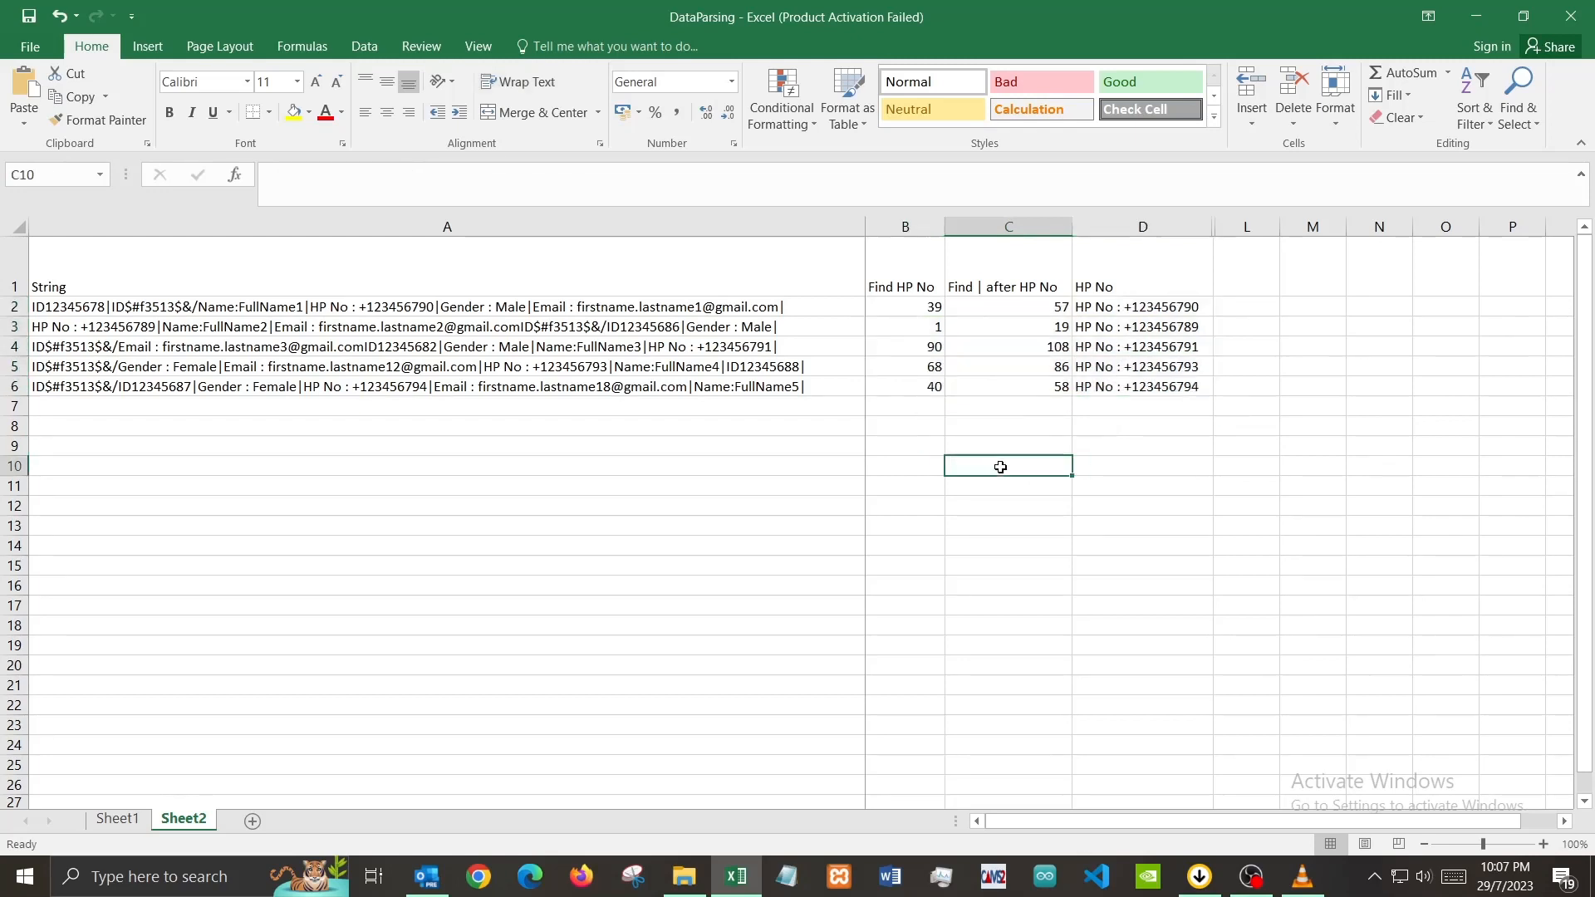
Compare the start position, pipe position and extracted HP No formula for rows 5 and 4.
click(1024, 365)
click(927, 367)
click(1039, 365)
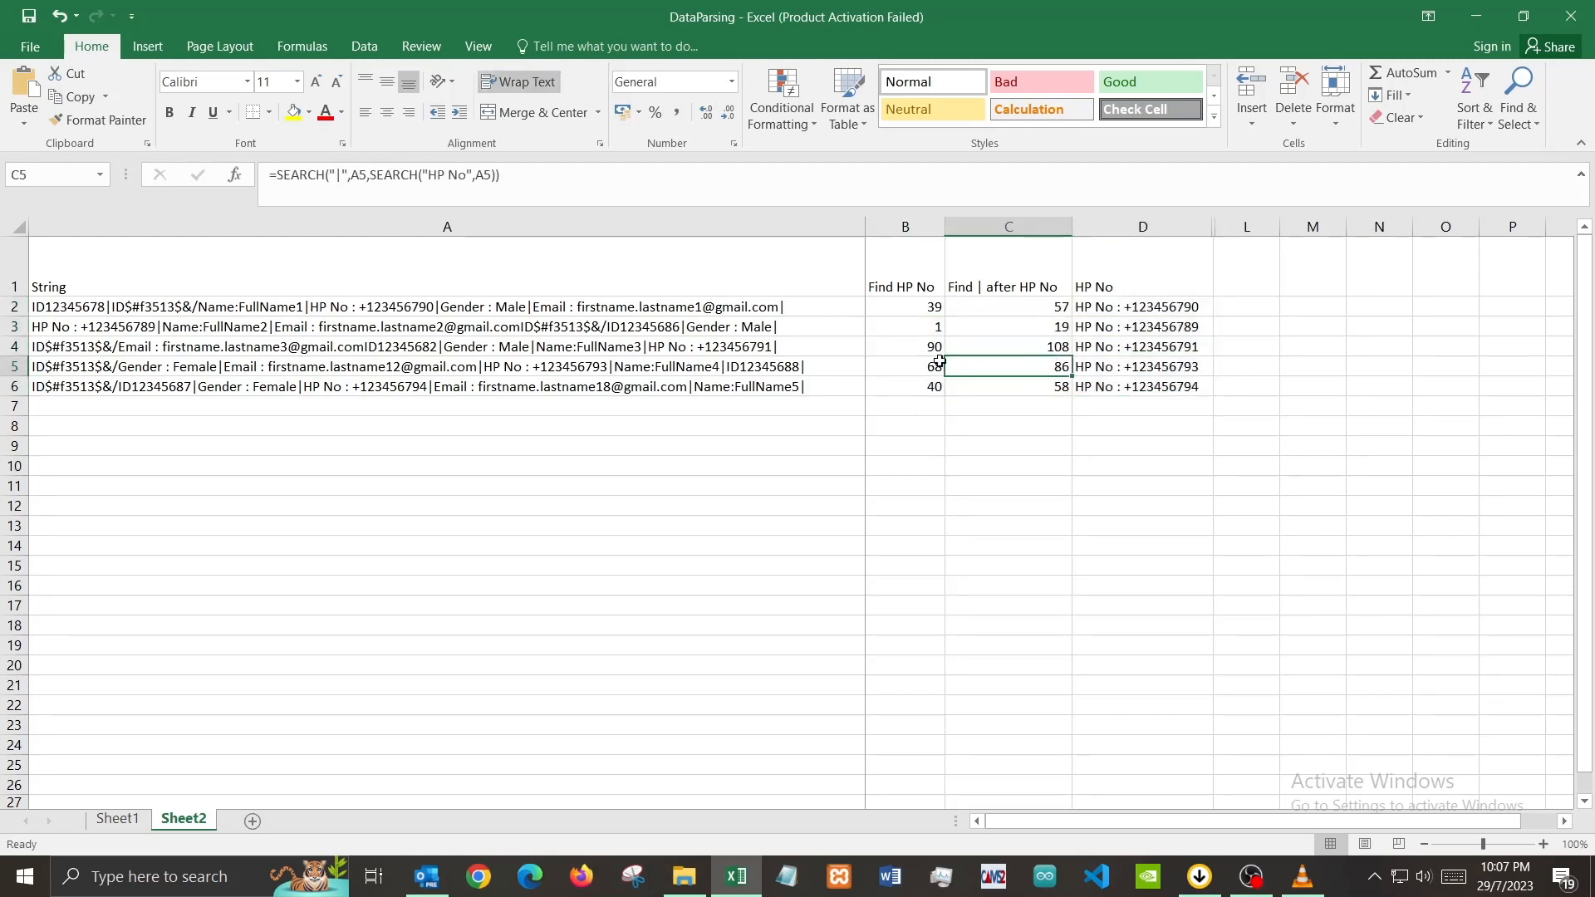
click(1084, 363)
click(913, 367)
click(914, 346)
click(1031, 347)
click(1132, 350)
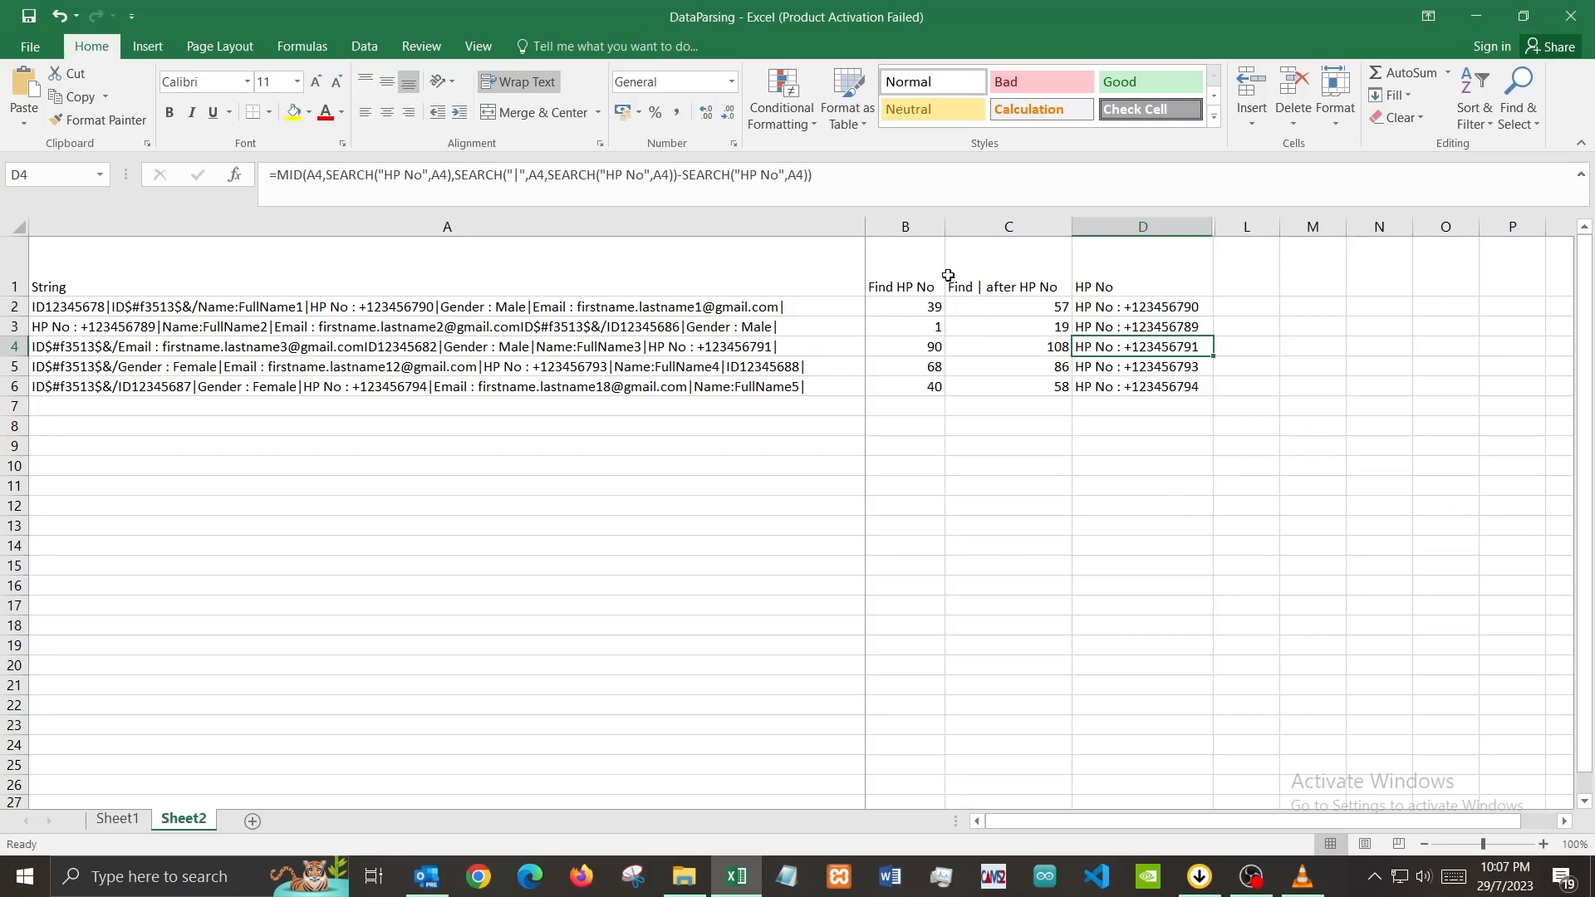
Select columns D through L so the selection spans the hidden columns between them.
drag(1200, 226, 1253, 223)
click(619, 48)
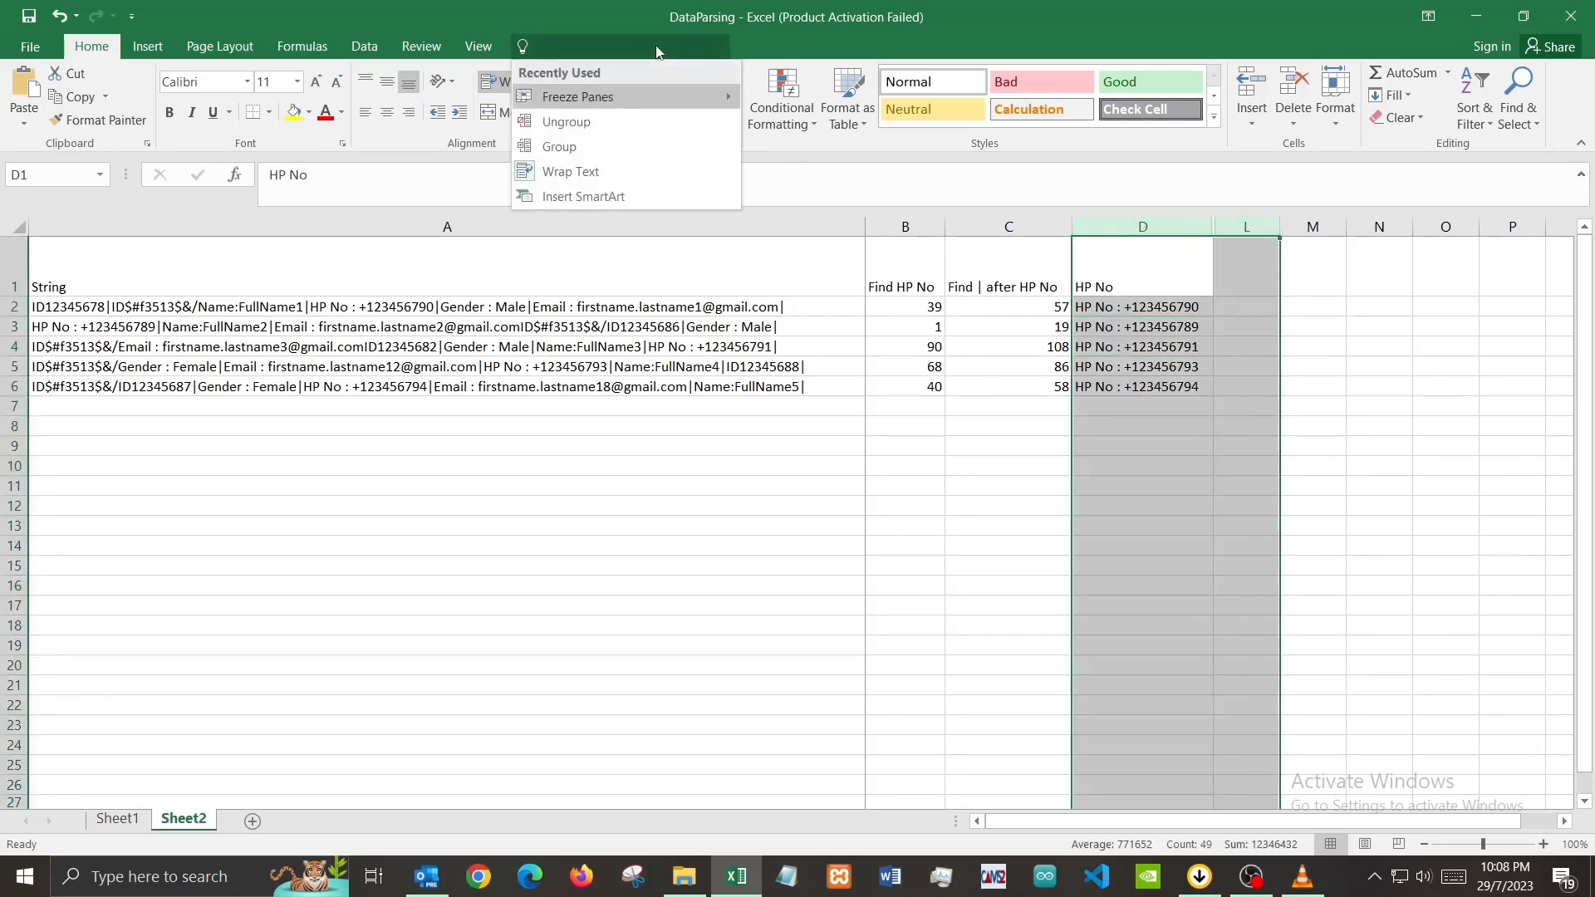
text(unhide)
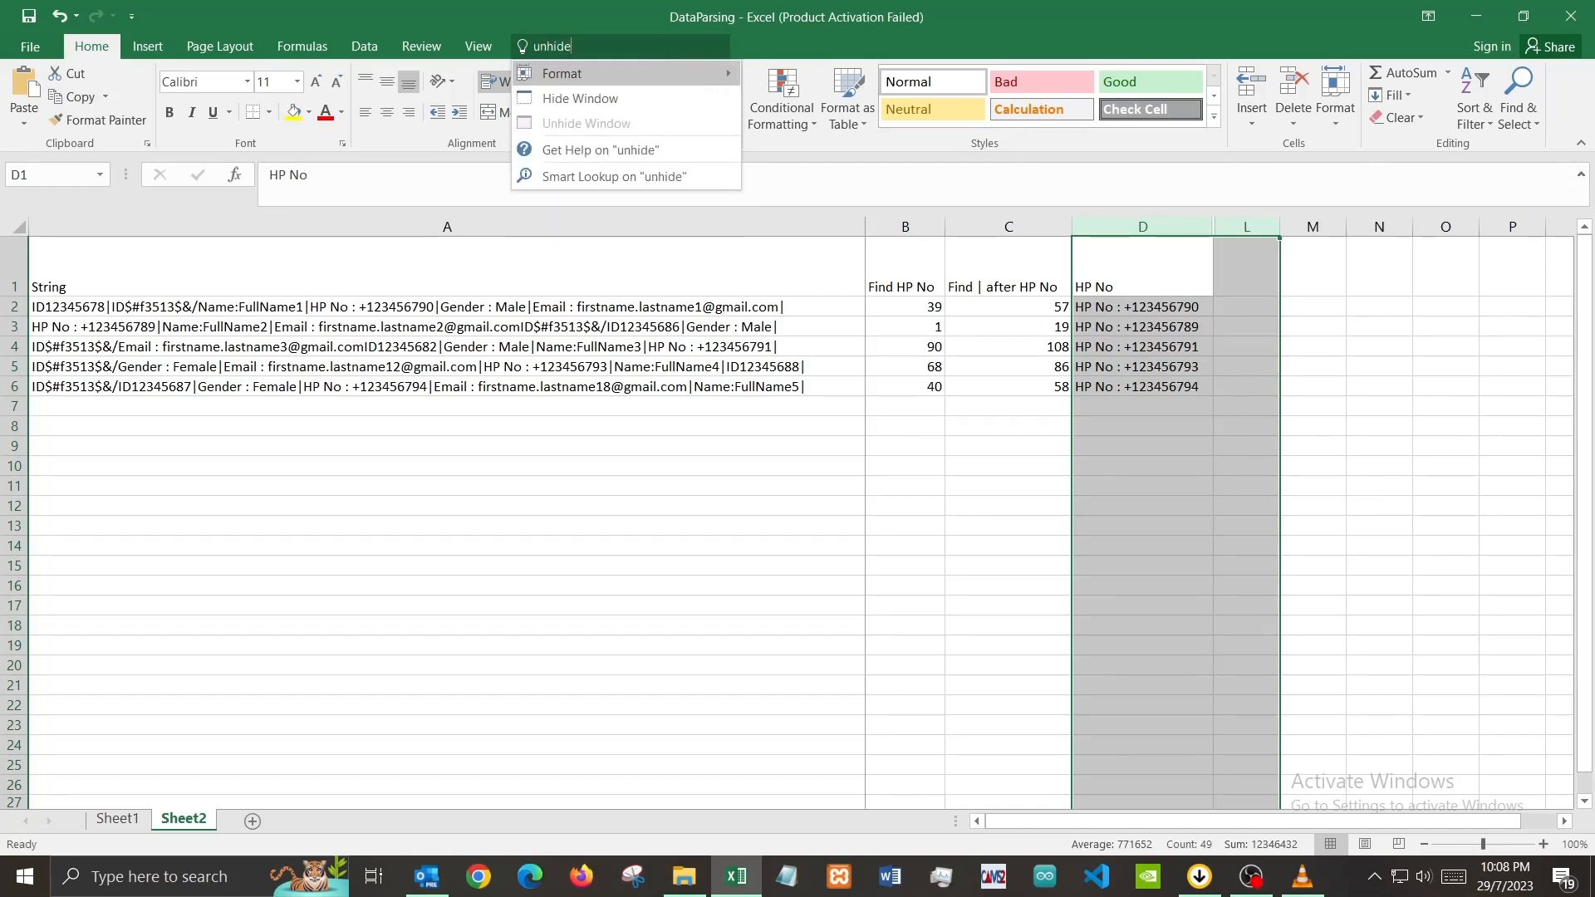
key(BackSpace)
key(BackSpace)
key(BackSpace)
key(Escape)
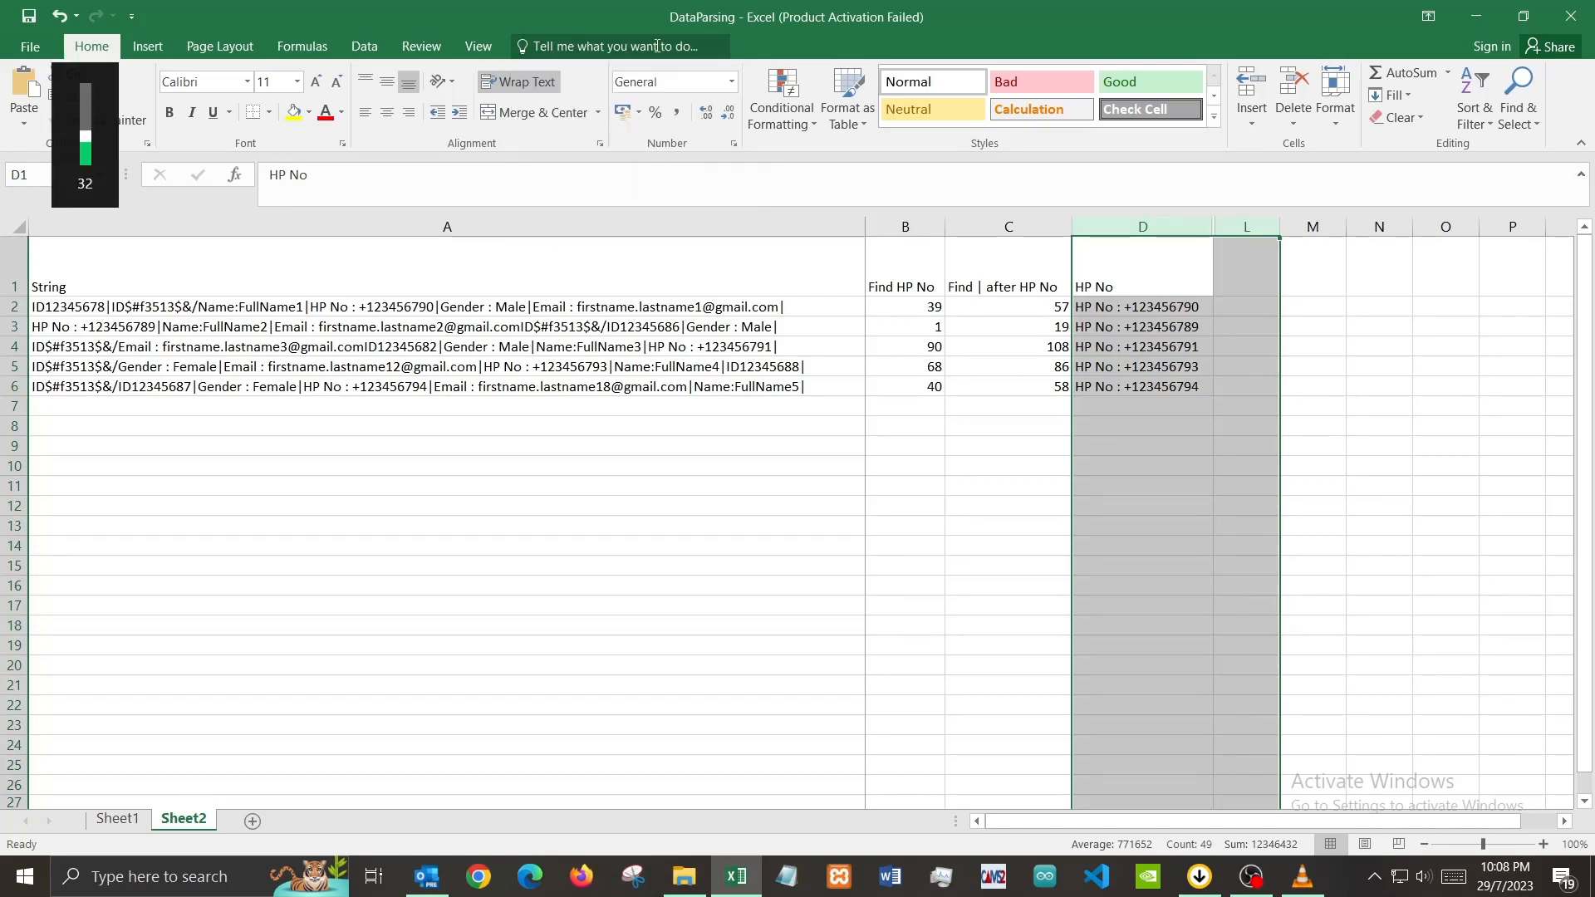
Unhide the columns between D and L.
right_click(1219, 231)
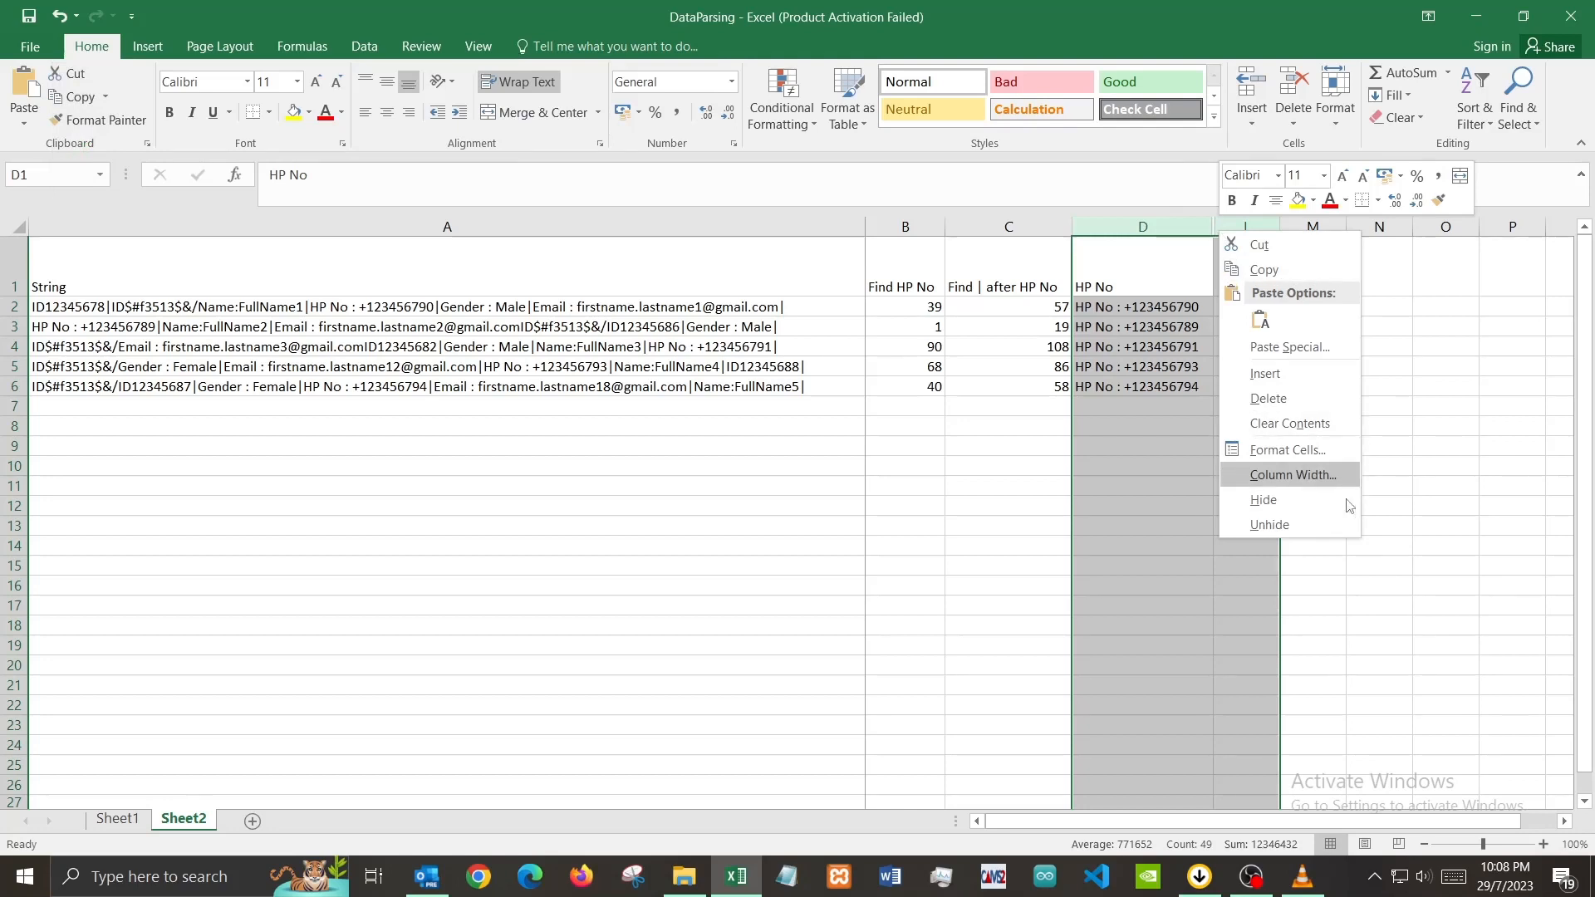
click(1335, 523)
click(1404, 347)
Hide the HP No columns B through D.
drag(942, 241, 1133, 237)
right_click(1116, 235)
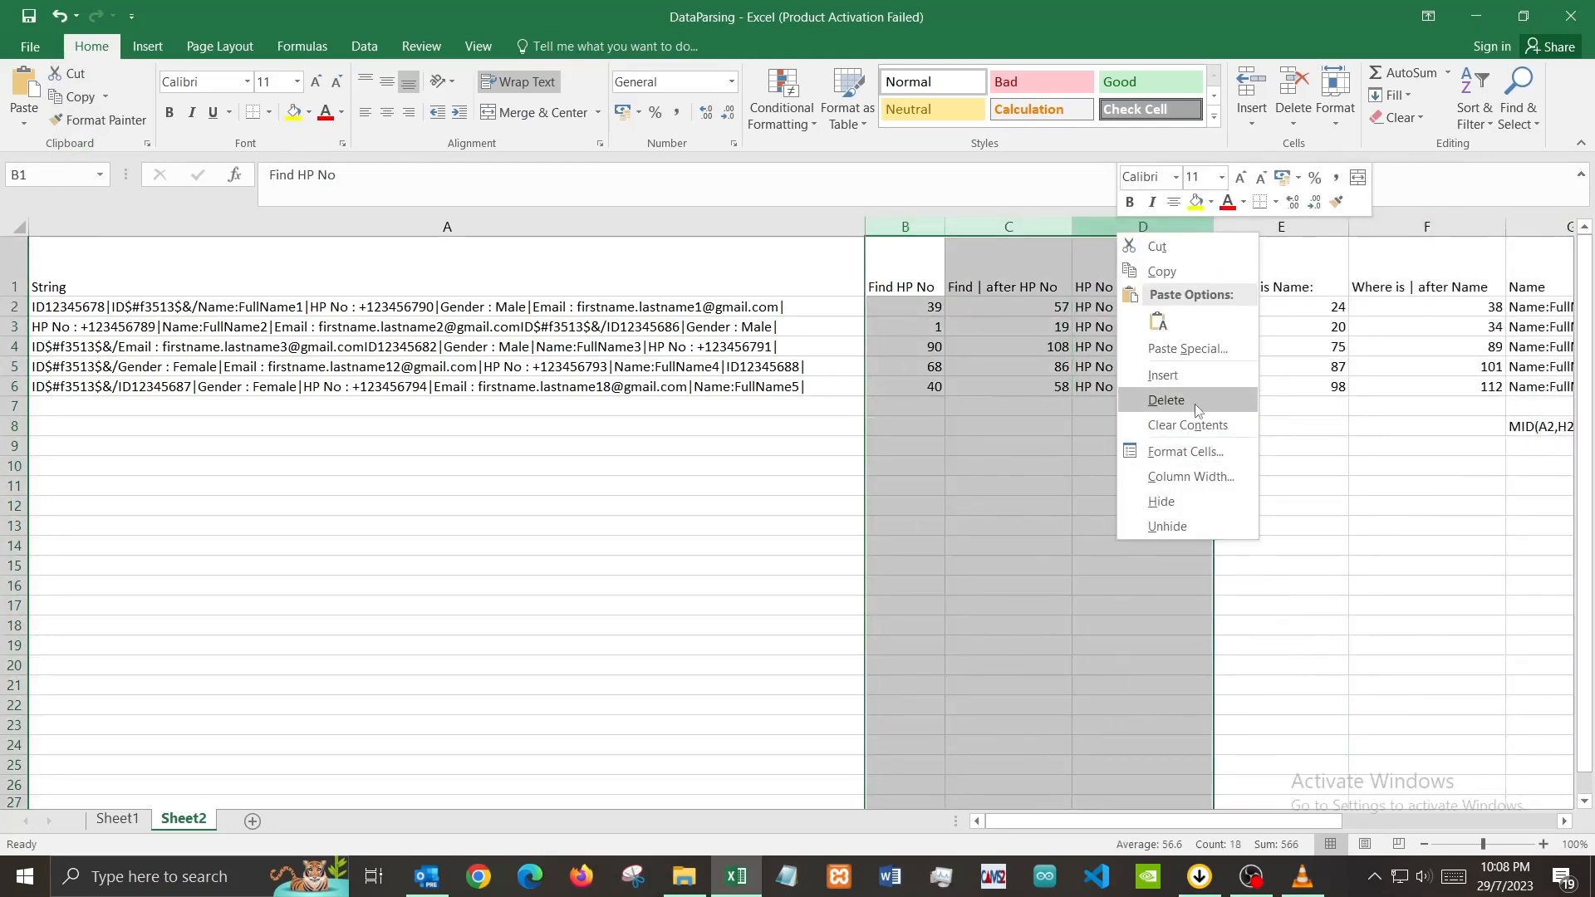
click(1187, 500)
click(1315, 283)
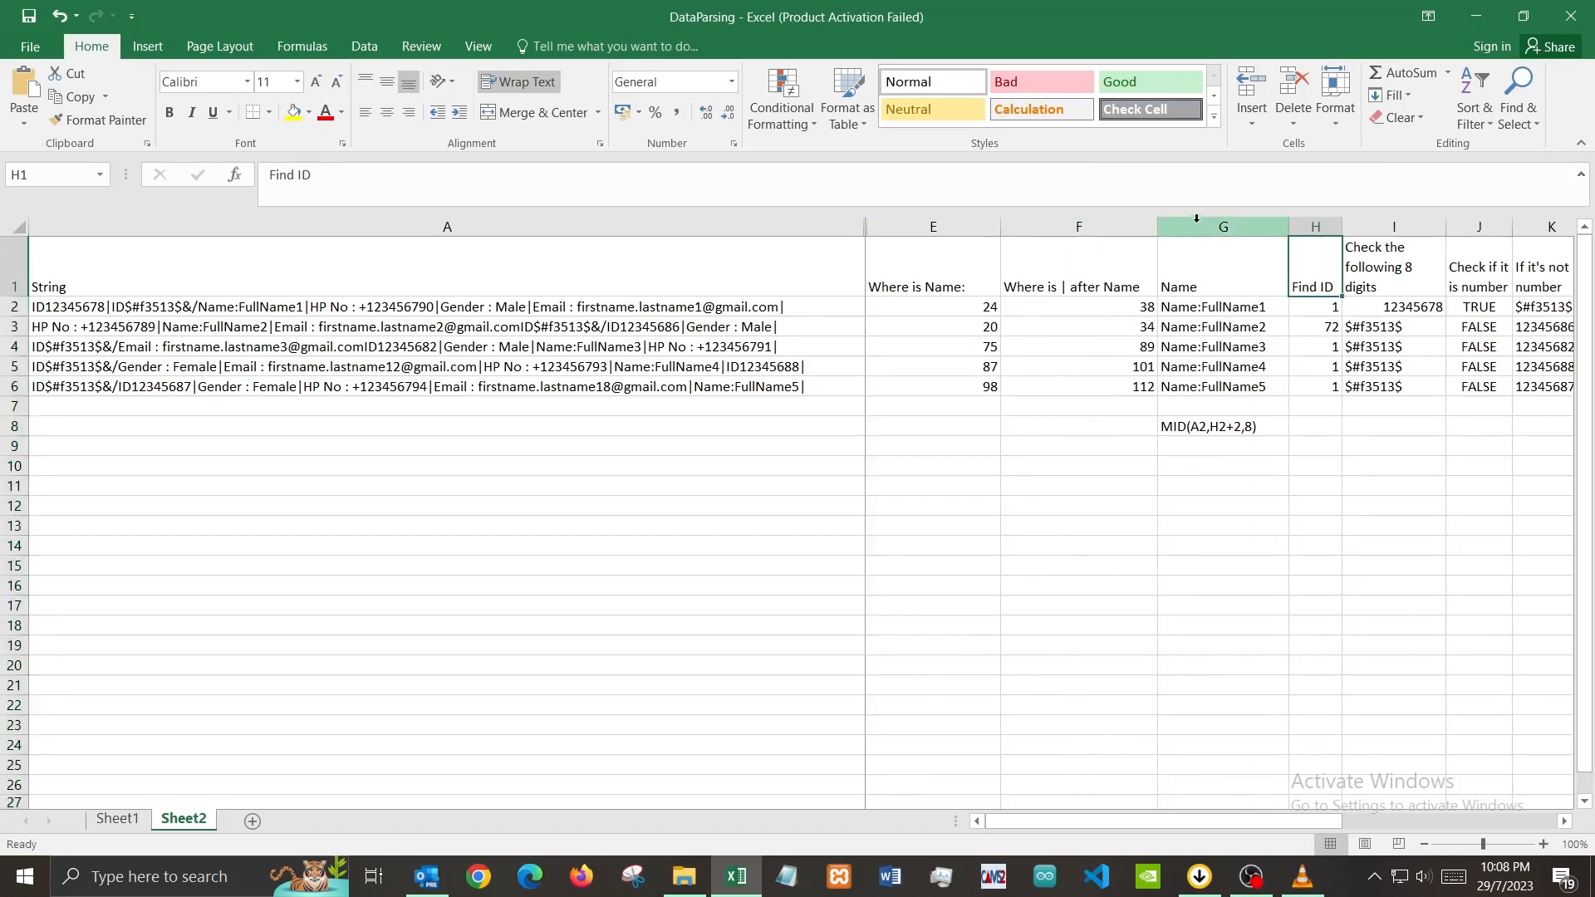
Hide the ID-related columns H through K and return to cell A1.
drag(1314, 216, 1392, 227)
right_click(1391, 227)
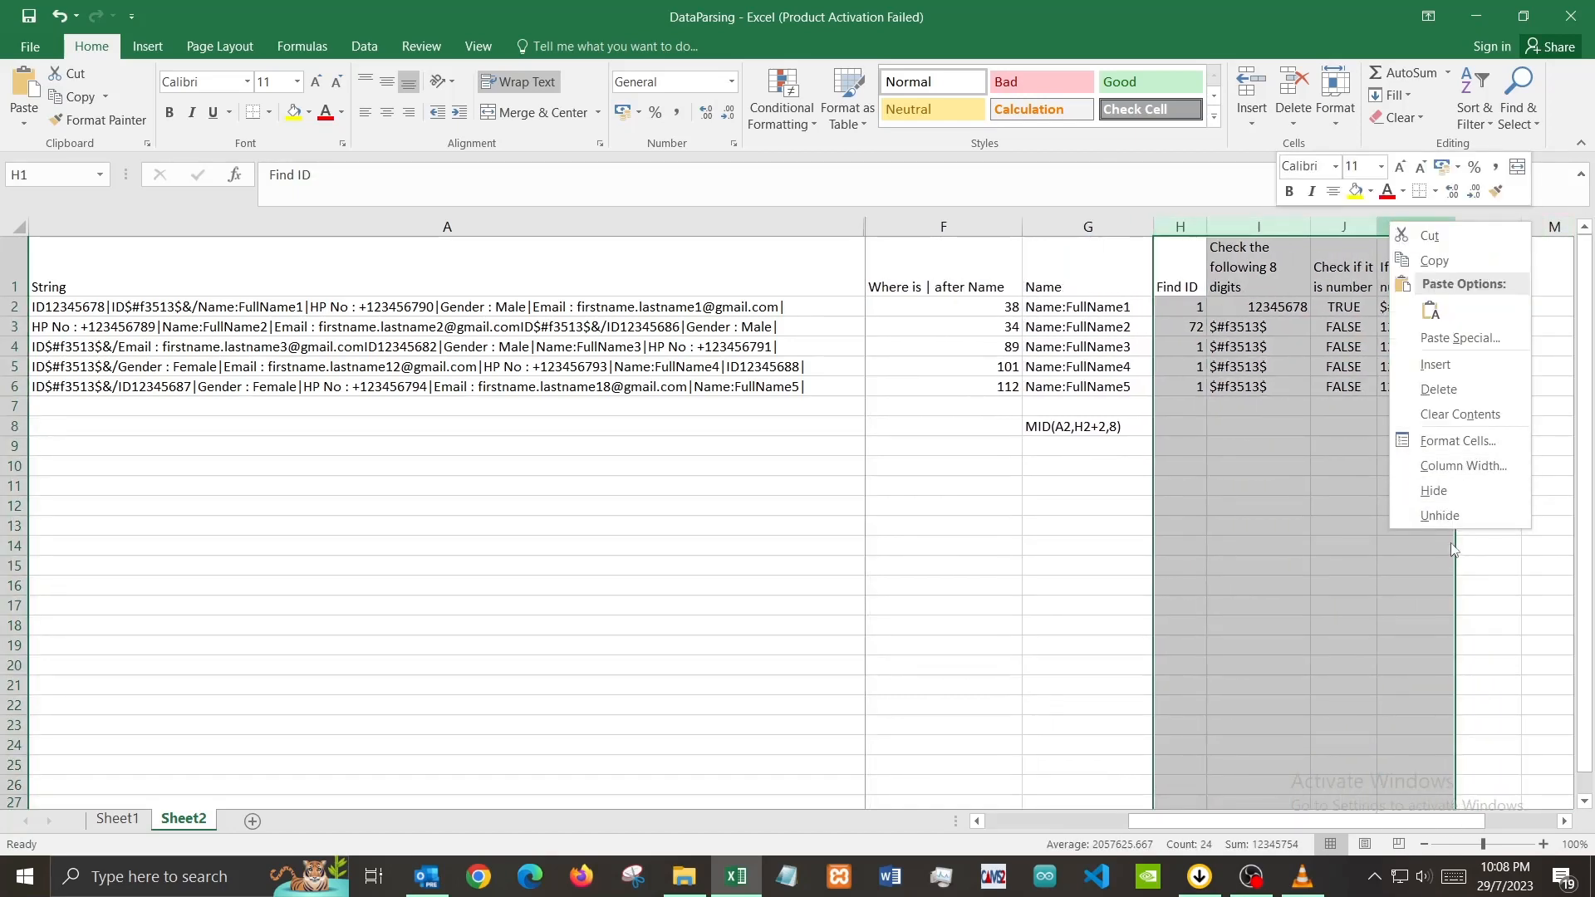
click(1435, 491)
key(ctrl+Home)
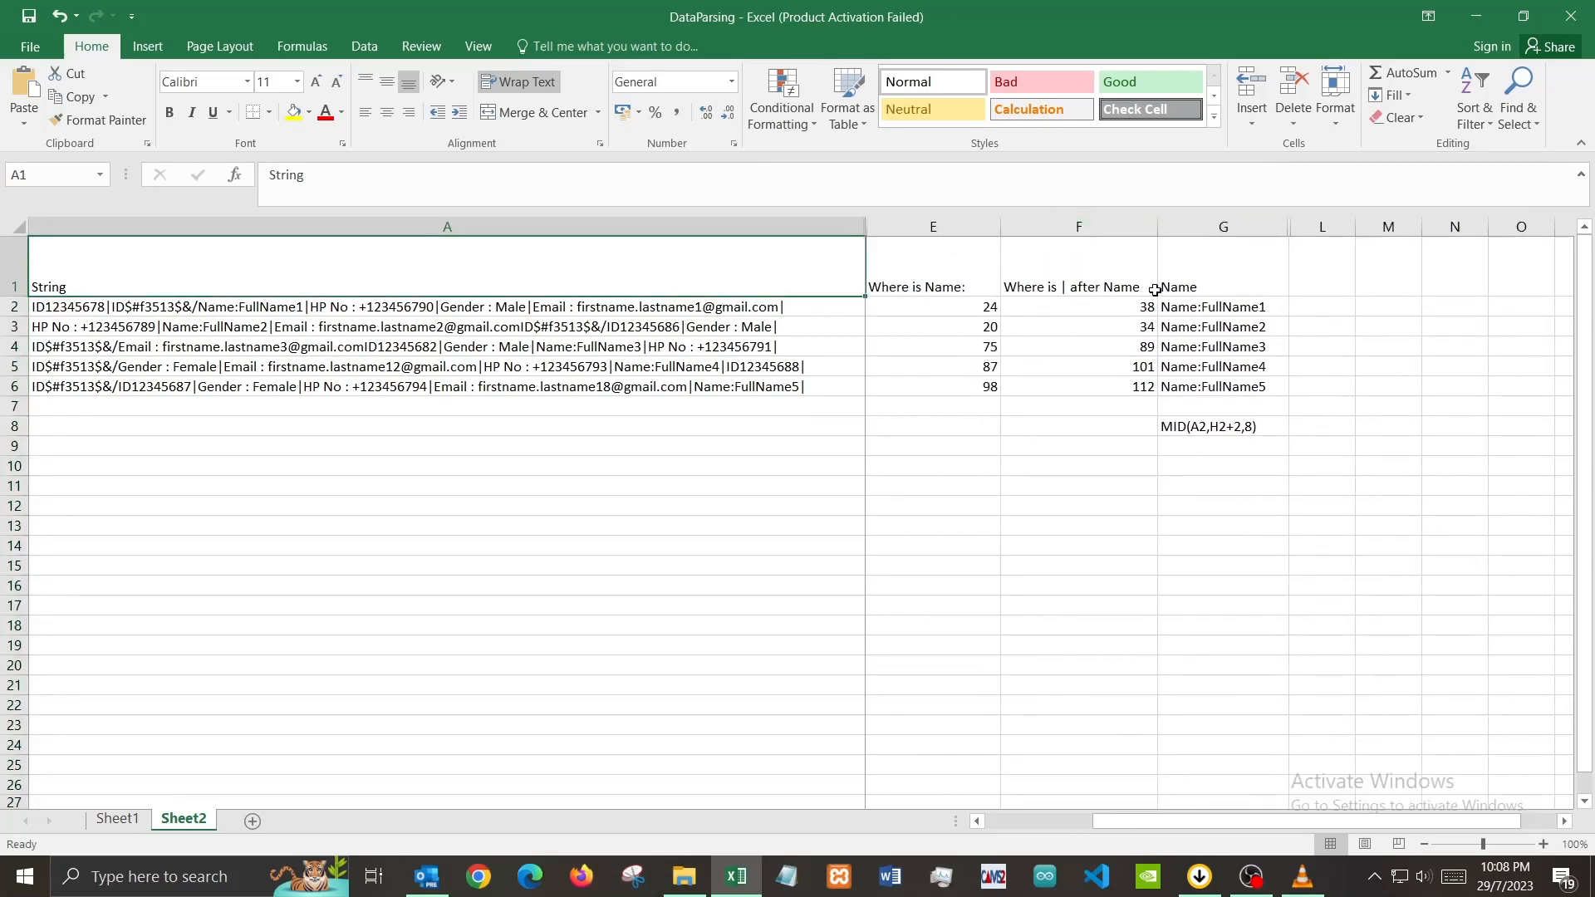
Review the row 2 formulas for the Name: start position, the following pipe position and the extracted name in E2, F2 and G2.
click(919, 309)
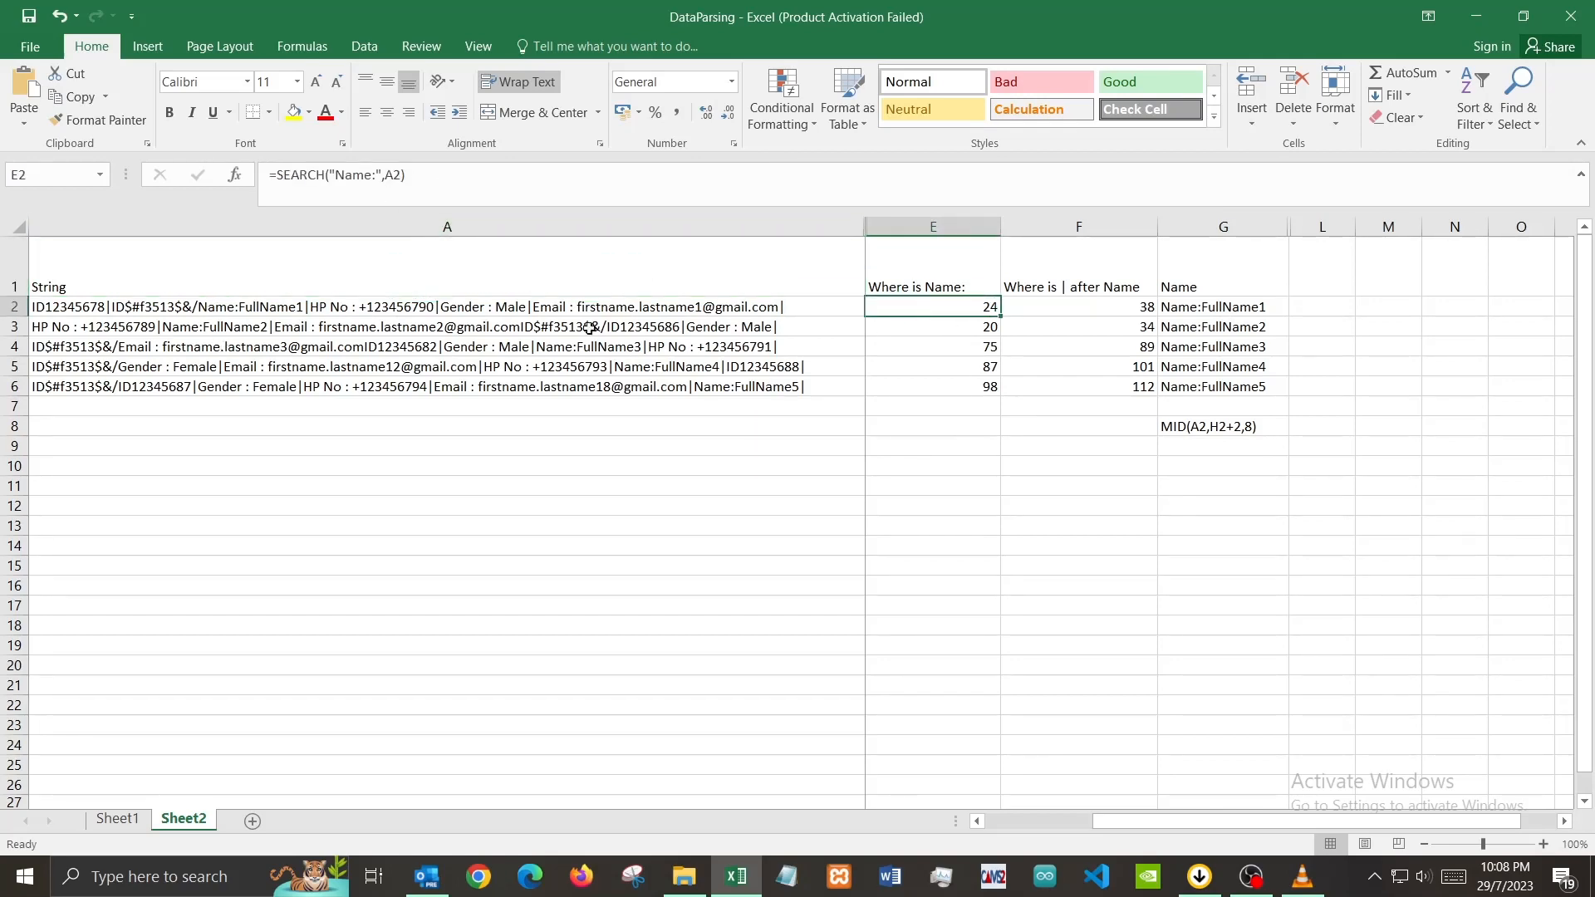
click(1090, 289)
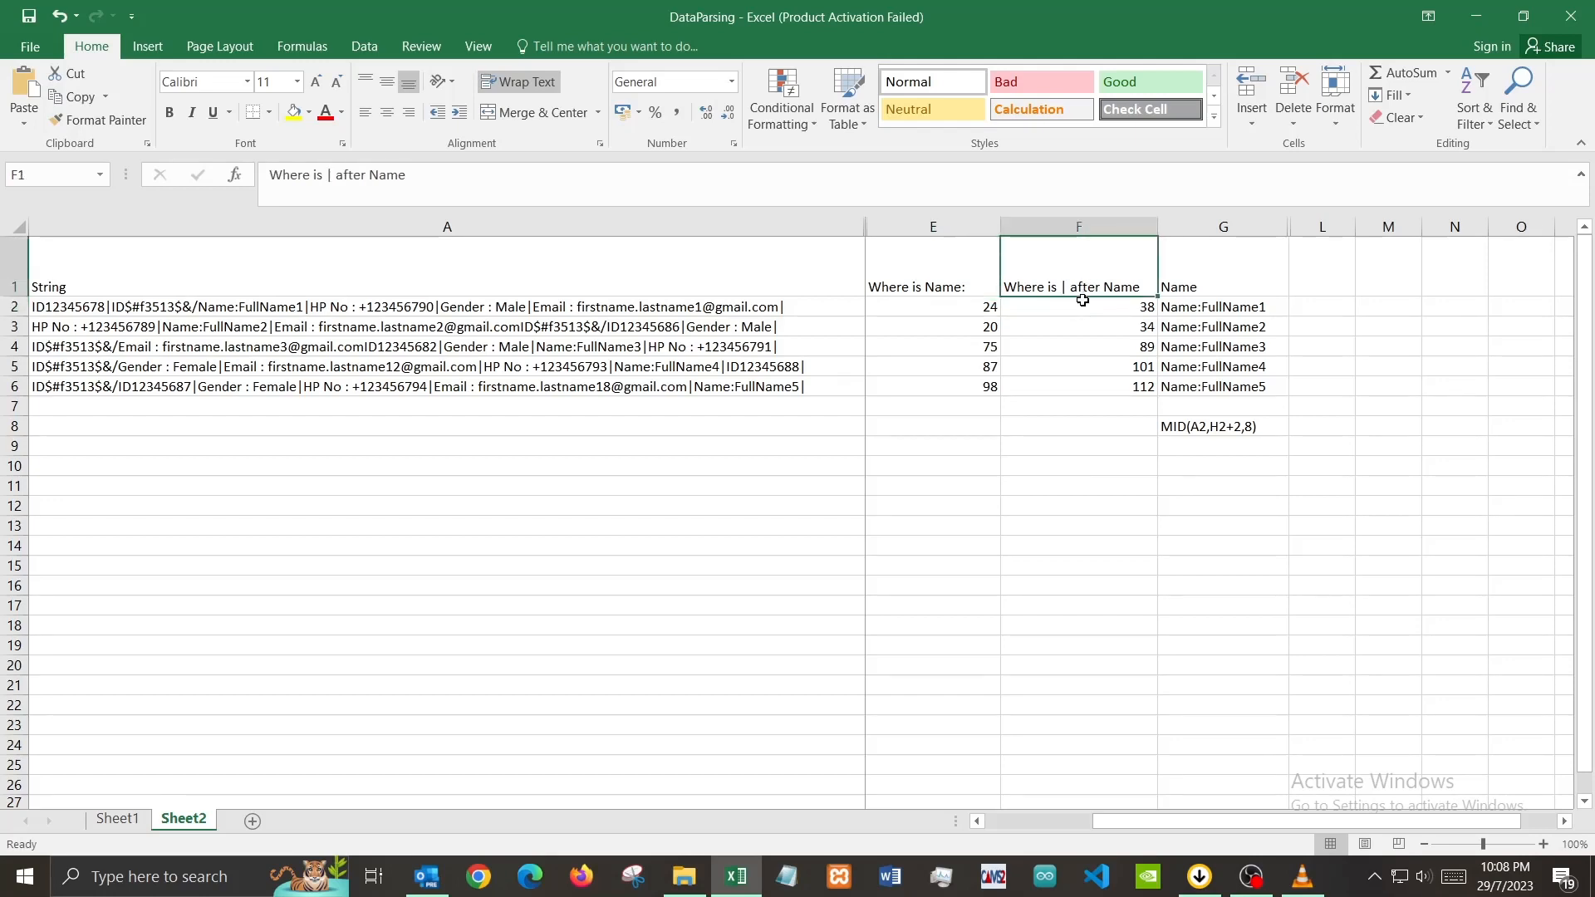
key(Down)
click(1250, 273)
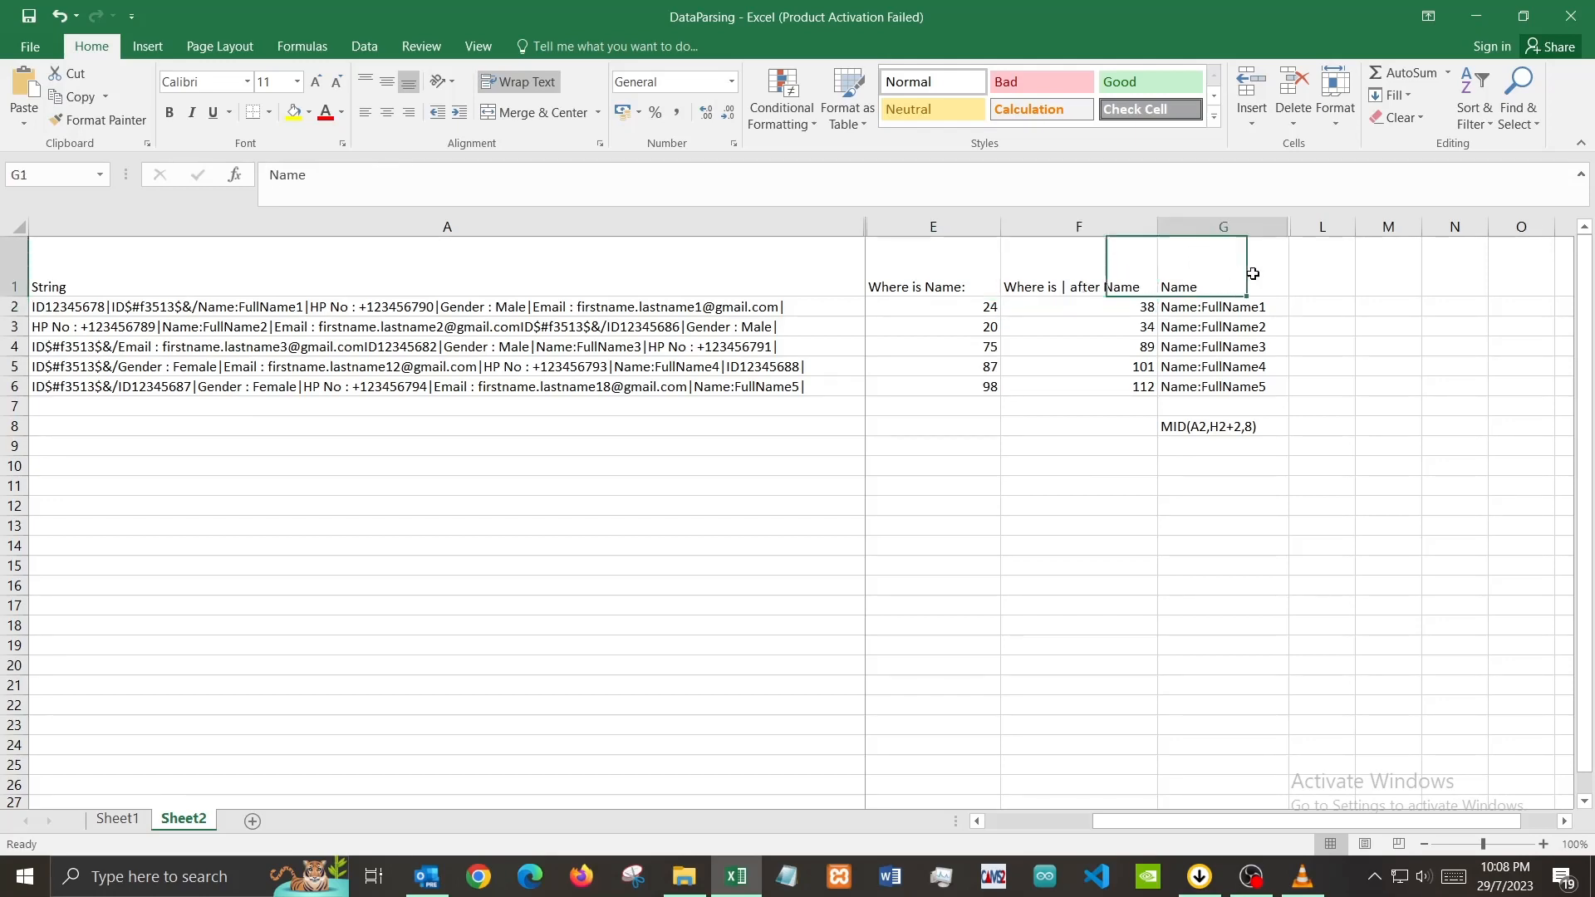
key(Down)
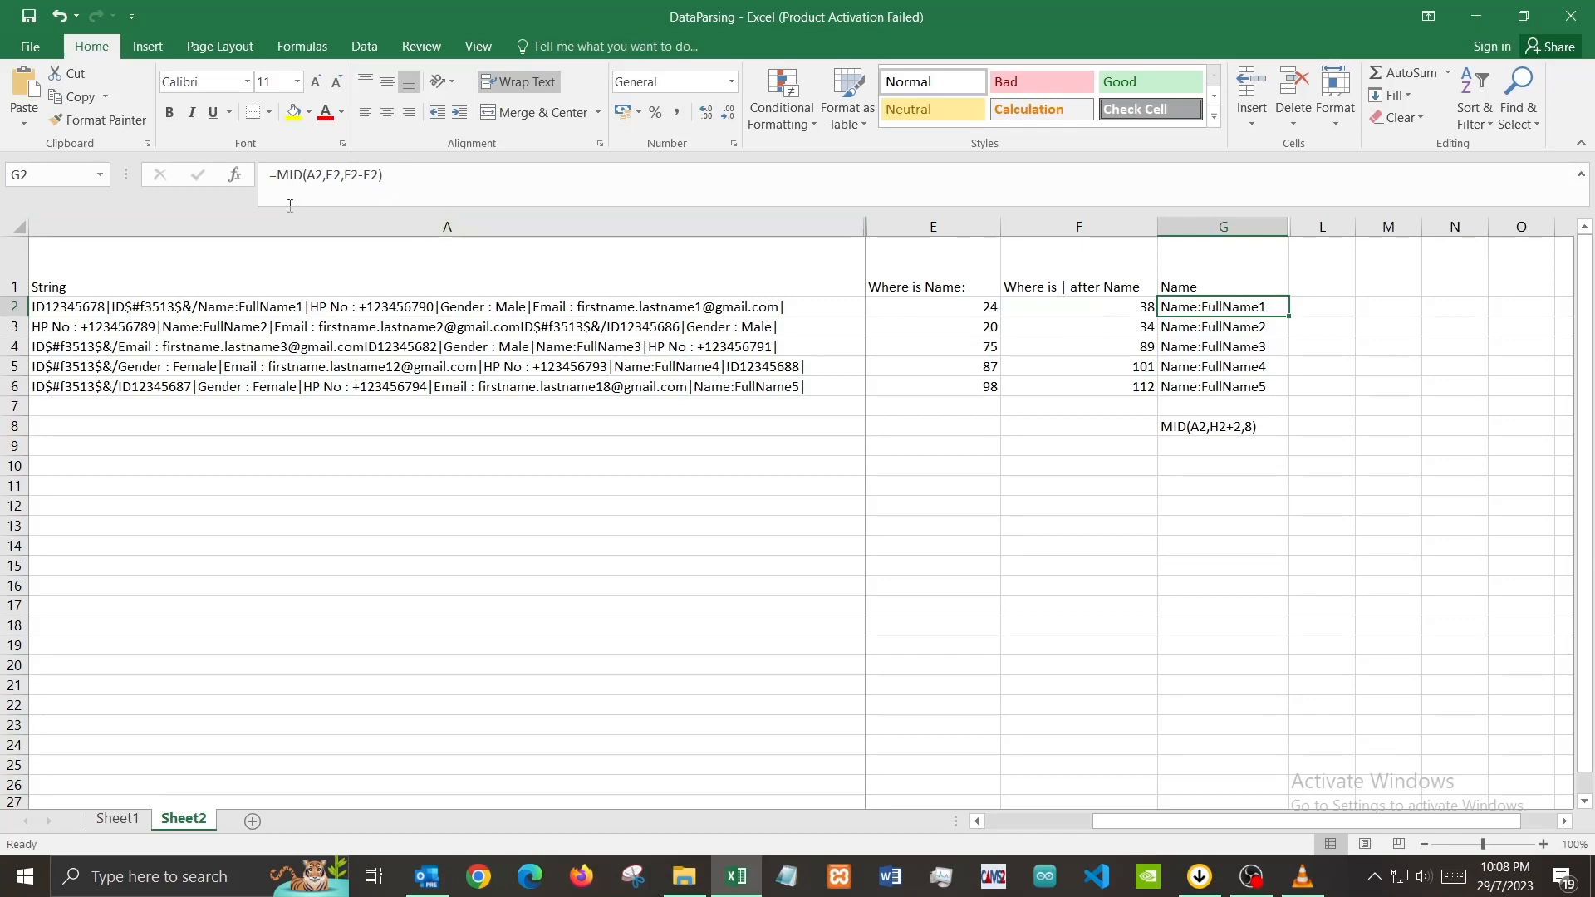
Examine the text, start_num and num_chars arguments of the G2 MID formula, then review the Name results across E1:G6.
click(316, 181)
click(324, 230)
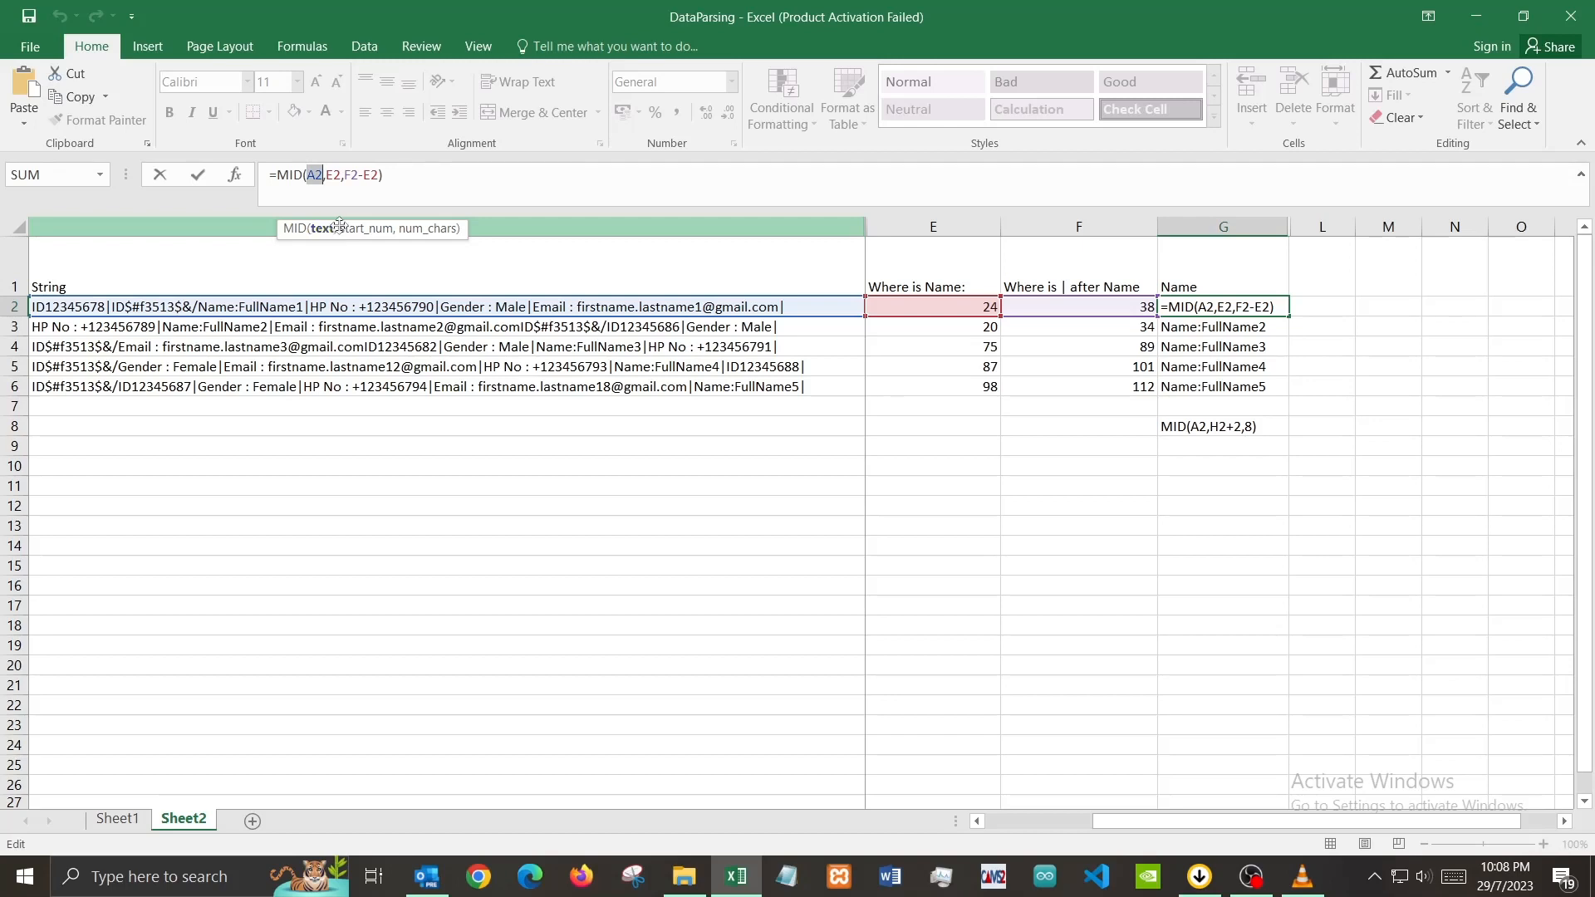
click(347, 236)
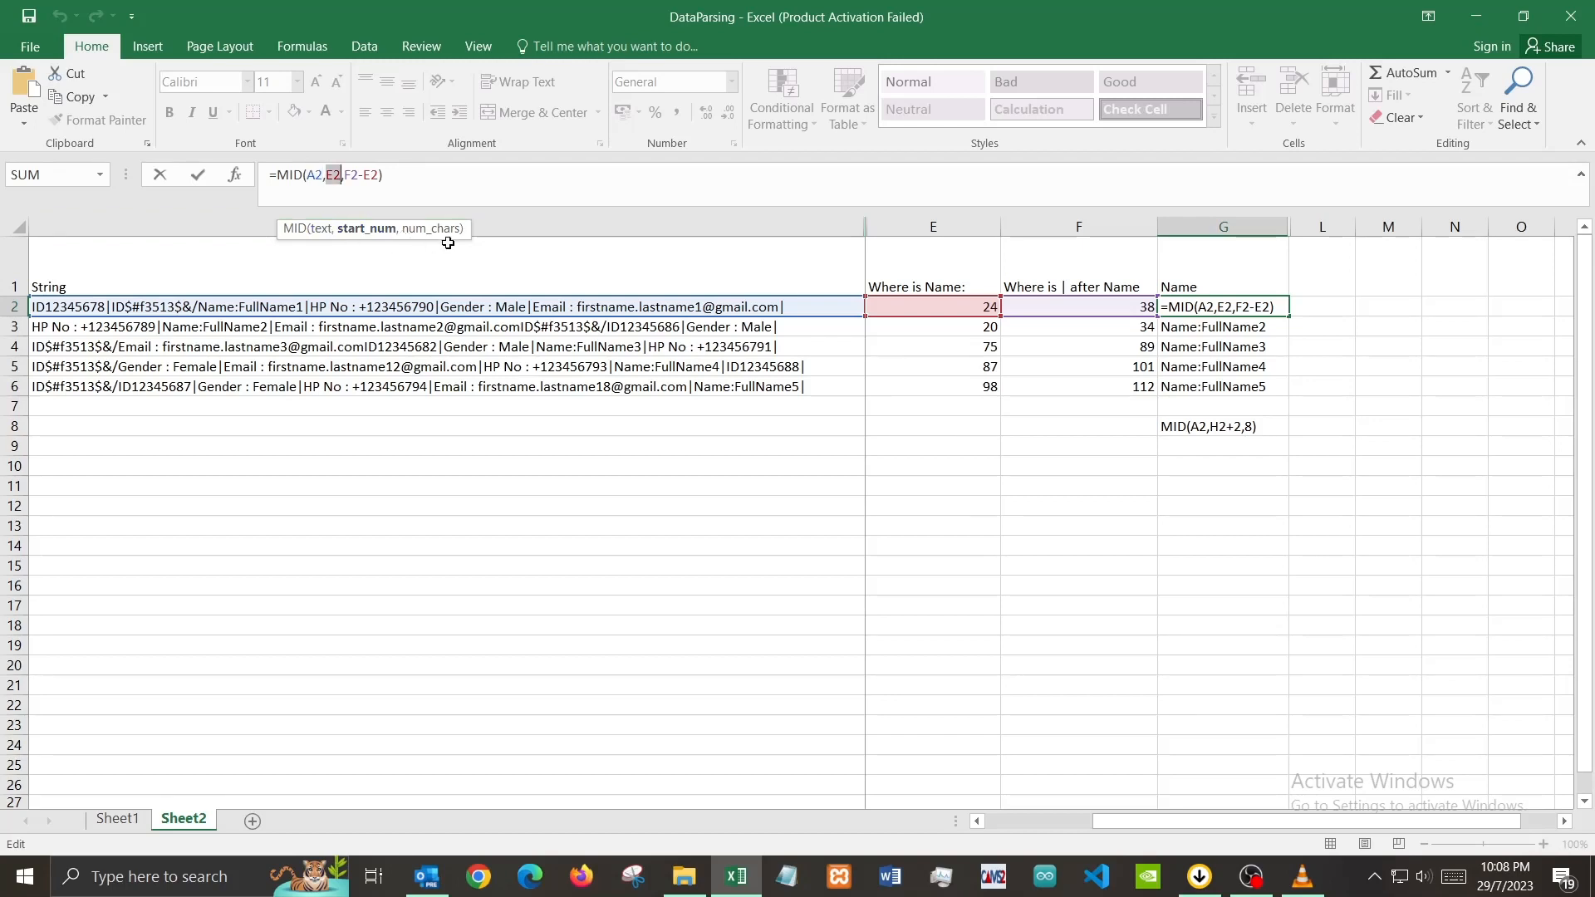
click(419, 237)
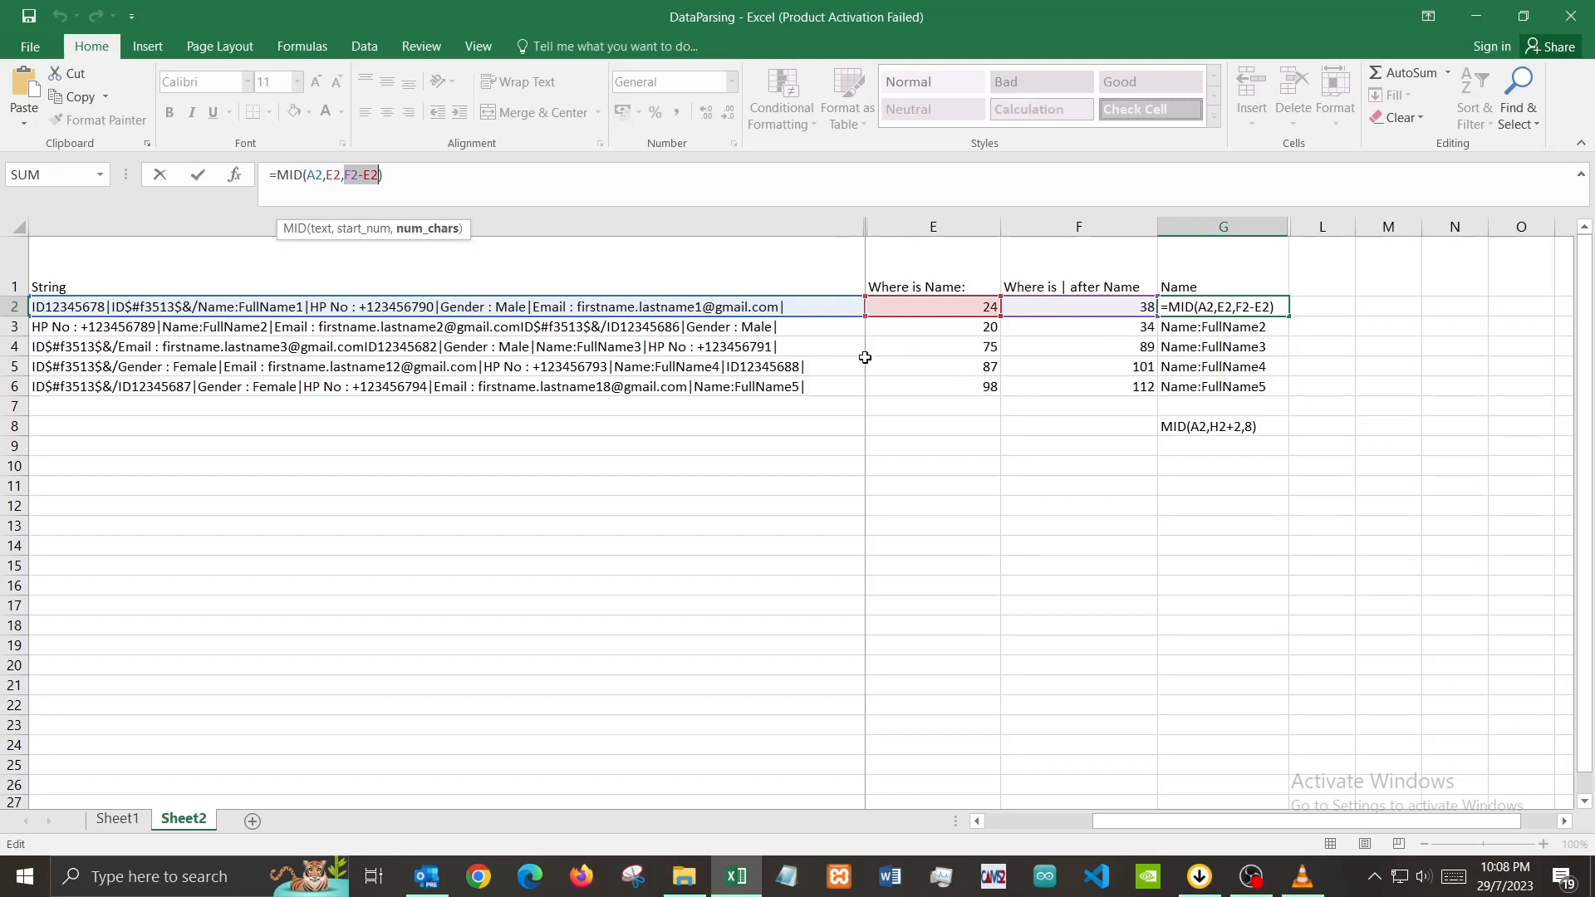
key(Return)
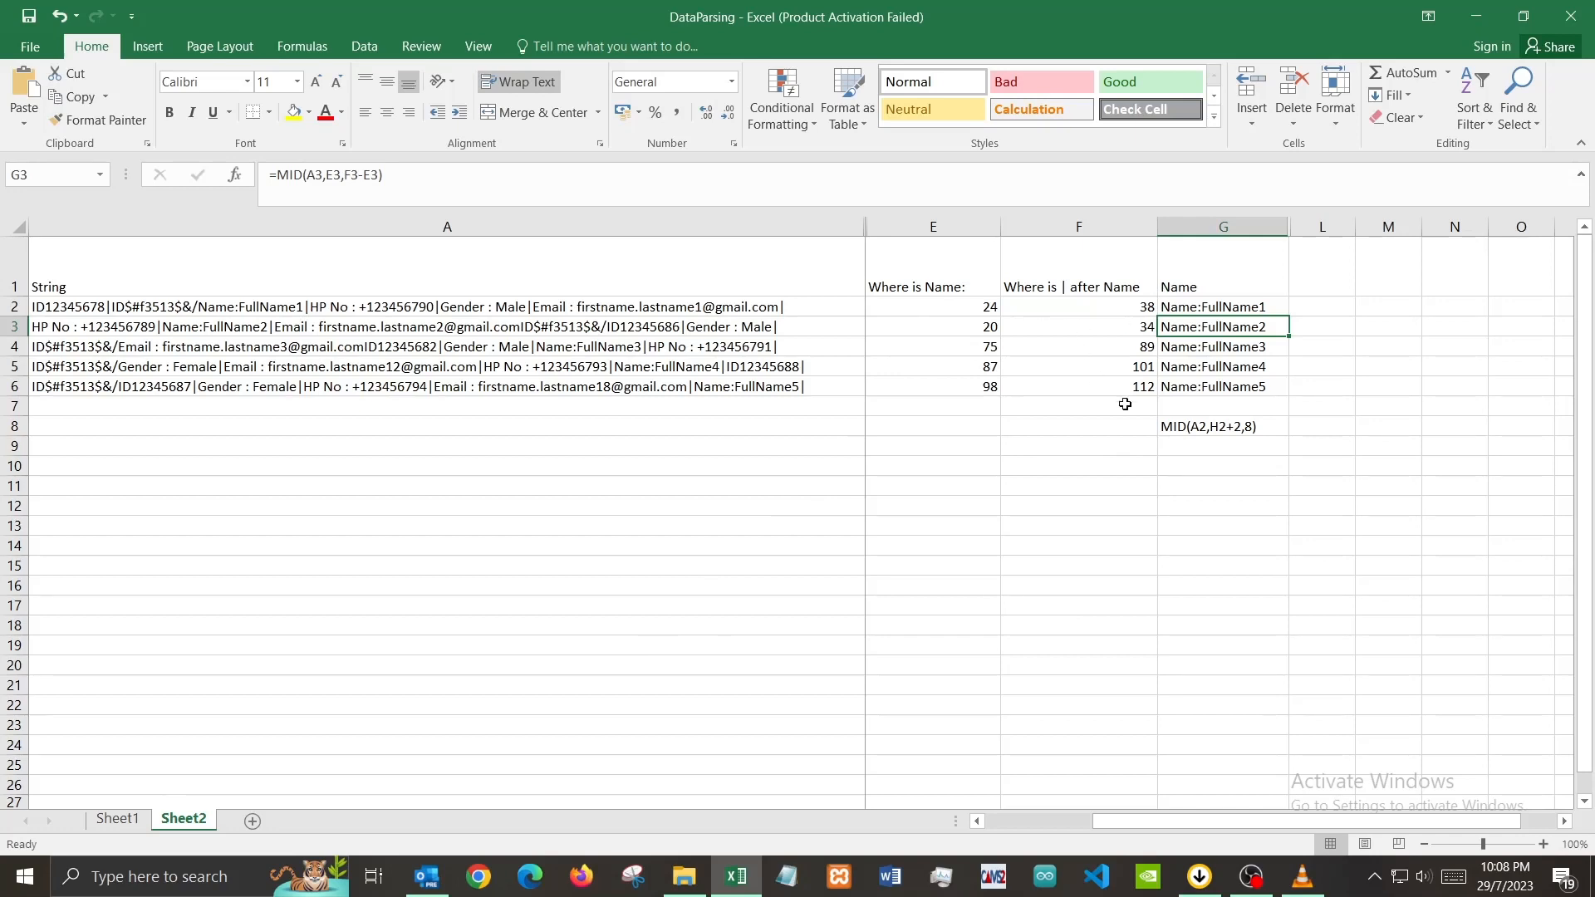
drag(907, 297, 1220, 387)
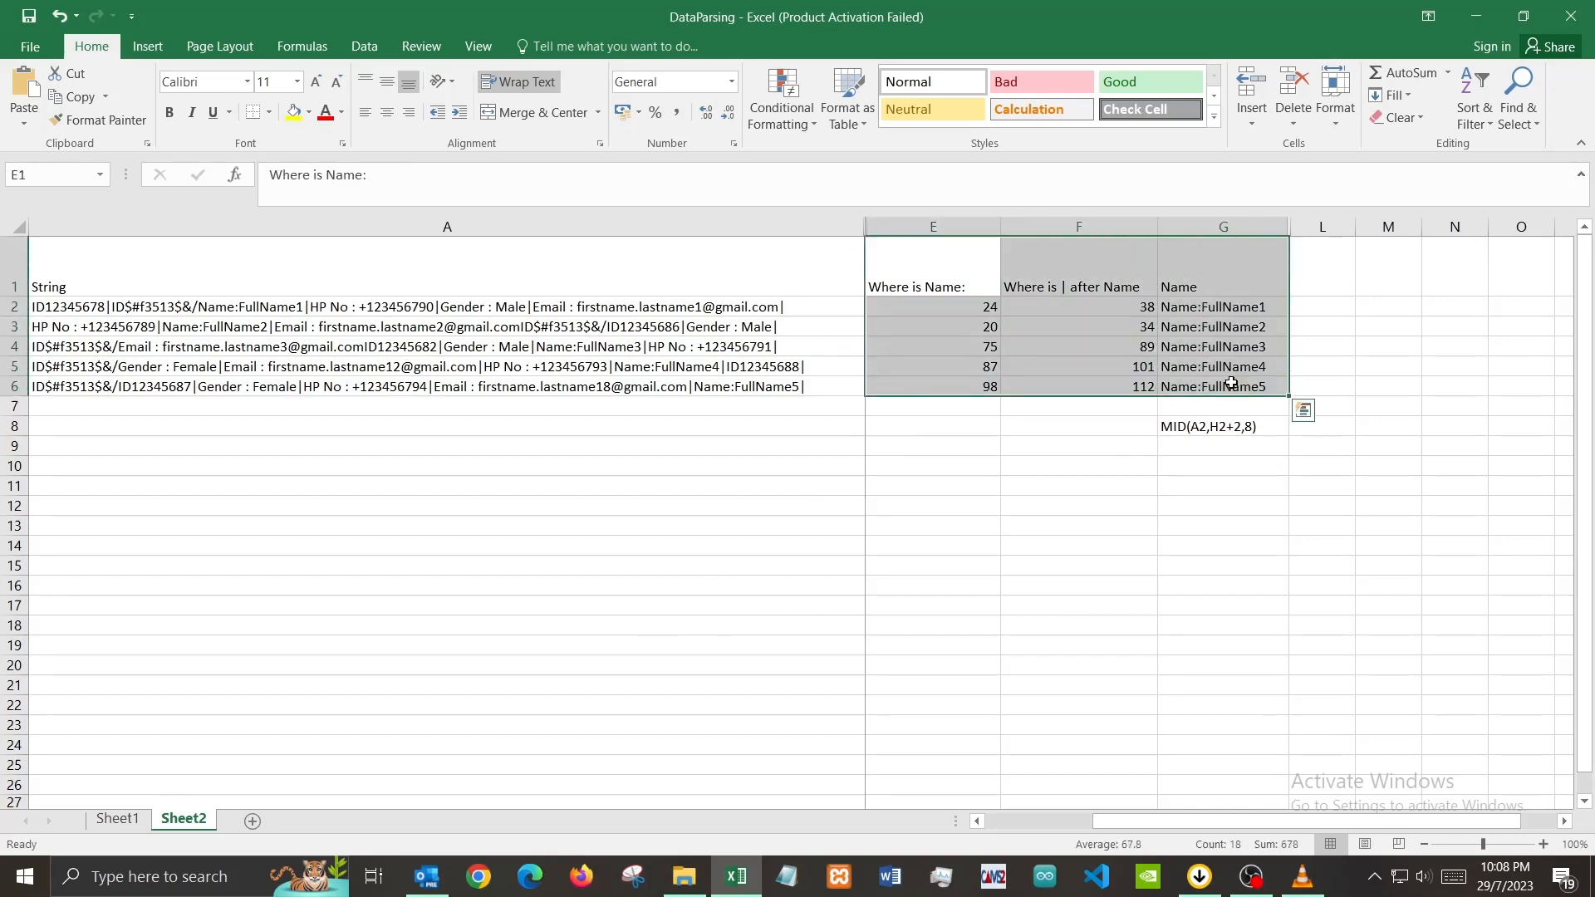
click(931, 551)
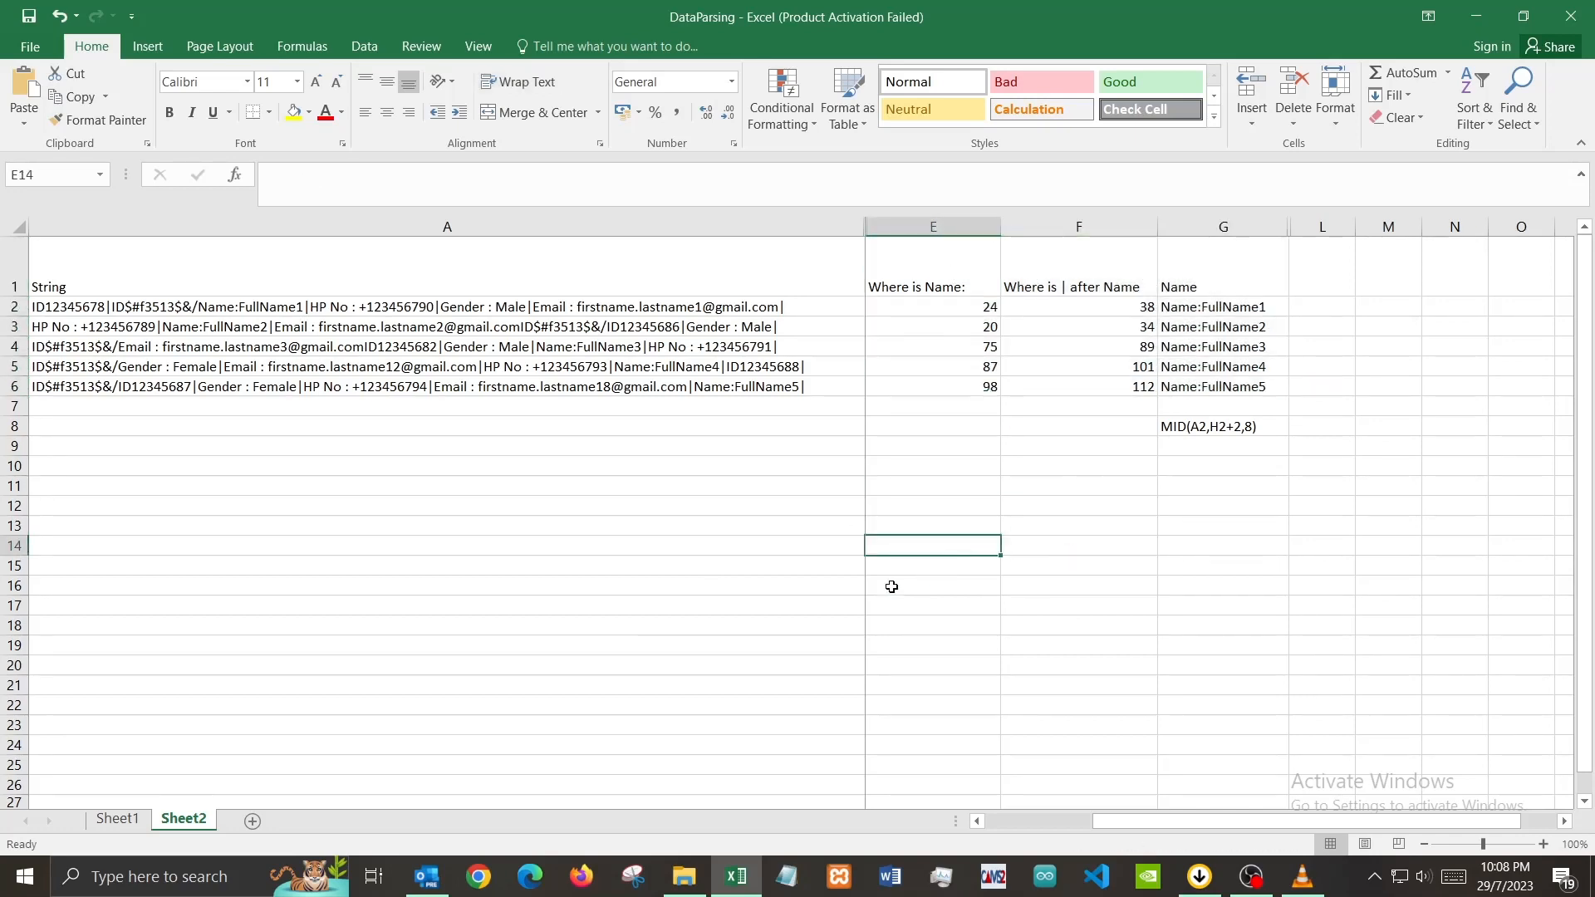